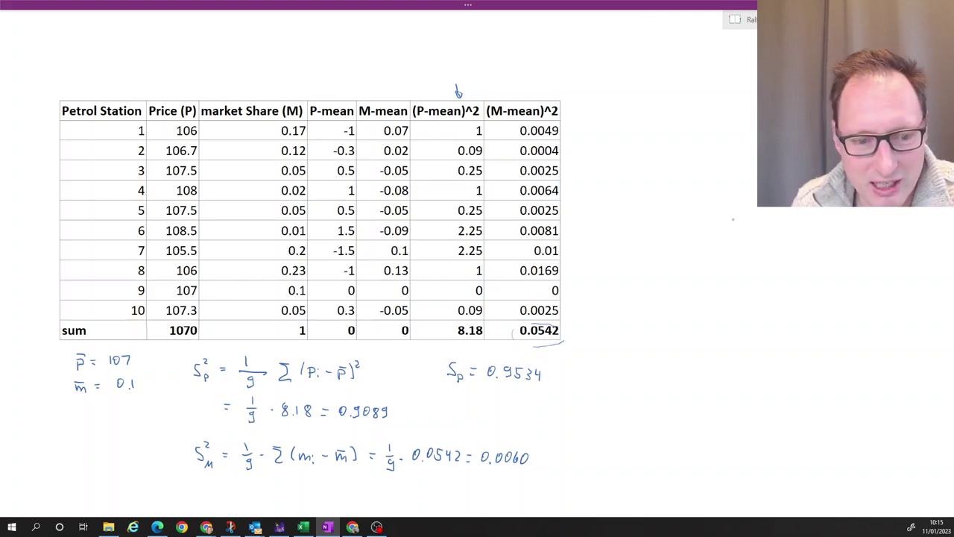
Handwrite the market-share standard deviation s_m = 0.0776 beside the variance calculation ending in 0.0060
{"action": "mouse_move", "coordinate": [570, 453]}
{"action": "left_mouse_down"}
{"action": "mouse_move", "coordinate": [565, 464]}
{"action": "mouse_move", "coordinate": [596, 461]}
{"action": "left_mouse_up"}
{"action": "left_click_drag", "start_coordinate": [589, 465], "coordinate": [595, 465]}
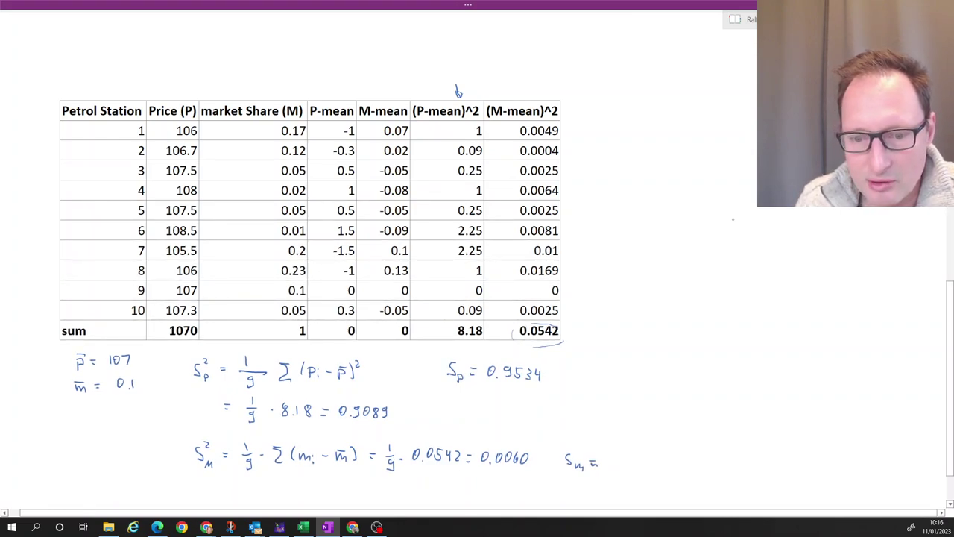
{"action": "mouse_move", "coordinate": [611, 455]}
{"action": "left_mouse_down"}
{"action": "mouse_move", "coordinate": [606, 467]}
{"action": "mouse_move", "coordinate": [611, 455]}
{"action": "mouse_move", "coordinate": [655, 462]}
{"action": "left_mouse_up"}
{"action": "left_click", "coordinate": [617, 465]}
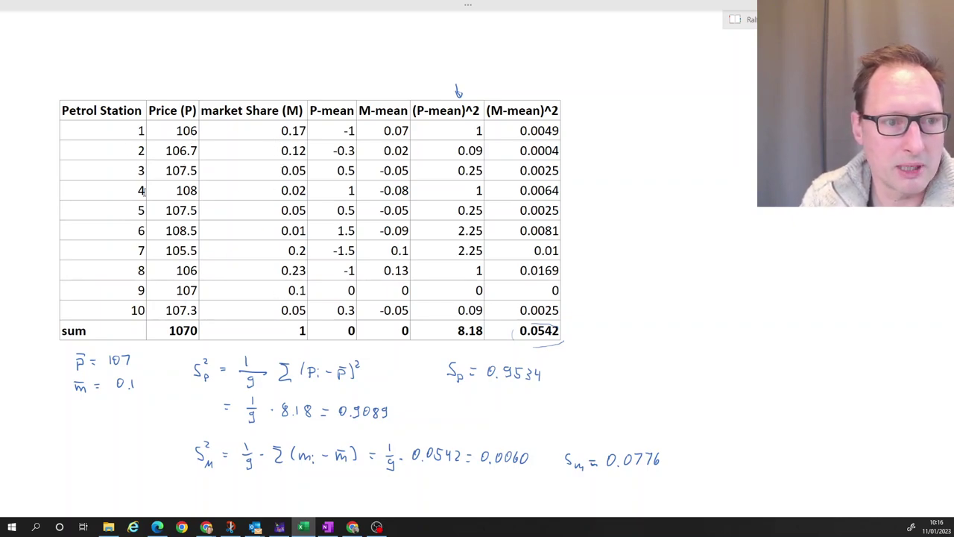
Handwrite the heading "ordered" above the blank area beside the petrol station table, undoing the stray extra stroke
{"action": "left_click", "coordinate": [604, 88]}
{"action": "left_click_drag", "start_coordinate": [604, 88], "coordinate": [646, 79]}
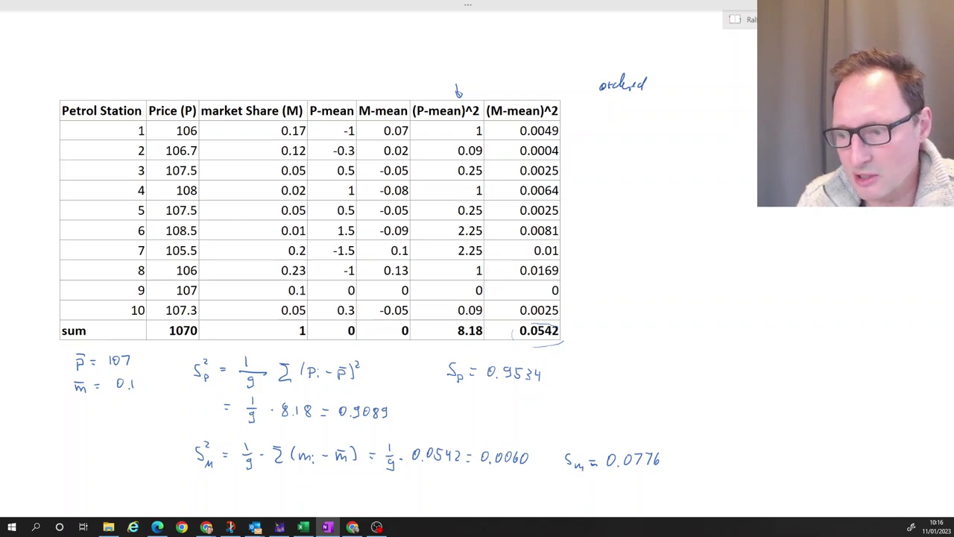
{"action": "left_click_drag", "start_coordinate": [599, 87], "coordinate": [604, 85]}
{"action": "key", "text": "ctrl+z"}
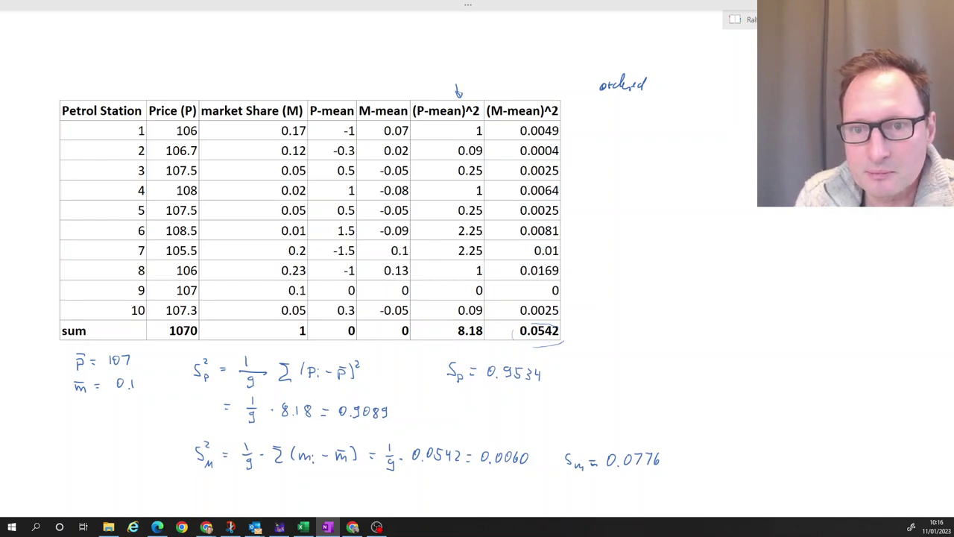
Handwrite the column heading M under "ordered" and list the four smallest market shares below it: 0.01, 0.02, 0.05, 0.05
{"action": "mouse_move", "coordinate": [626, 115]}
{"action": "left_mouse_down"}
{"action": "mouse_move", "coordinate": [644, 115]}
{"action": "mouse_move", "coordinate": [625, 133]}
{"action": "mouse_move", "coordinate": [649, 135]}
{"action": "mouse_move", "coordinate": [629, 148]}
{"action": "mouse_move", "coordinate": [657, 156]}
{"action": "mouse_move", "coordinate": [629, 168]}
{"action": "mouse_move", "coordinate": [650, 177]}
{"action": "mouse_move", "coordinate": [655, 167]}
{"action": "mouse_move", "coordinate": [629, 188]}
{"action": "mouse_move", "coordinate": [650, 196]}
{"action": "left_mouse_up"}
{"action": "left_click", "coordinate": [635, 134]}
{"action": "left_click", "coordinate": [635, 155]}
{"action": "left_click", "coordinate": [635, 176]}
{"action": "left_click", "coordinate": [636, 195]}
Continue the ordered M column in ascending order with 0.05, 0.10, 0.12, 0.17, 0.2 and 0.23
{"action": "mouse_move", "coordinate": [648, 187]}
{"action": "left_mouse_down"}
{"action": "mouse_move", "coordinate": [629, 209]}
{"action": "mouse_move", "coordinate": [656, 214]}
{"action": "mouse_move", "coordinate": [630, 229]}
{"action": "mouse_move", "coordinate": [658, 229]}
{"action": "mouse_move", "coordinate": [631, 247]}
{"action": "mouse_move", "coordinate": [656, 254]}
{"action": "mouse_move", "coordinate": [630, 270]}
{"action": "mouse_move", "coordinate": [653, 276]}
{"action": "mouse_move", "coordinate": [630, 290]}
{"action": "mouse_move", "coordinate": [653, 297]}
{"action": "left_mouse_up"}
{"action": "left_click", "coordinate": [635, 215]}
{"action": "left_click", "coordinate": [635, 236]}
{"action": "left_click", "coordinate": [634, 253]}
{"action": "left_click", "coordinate": [637, 276]}
{"action": "left_click", "coordinate": [639, 296]}
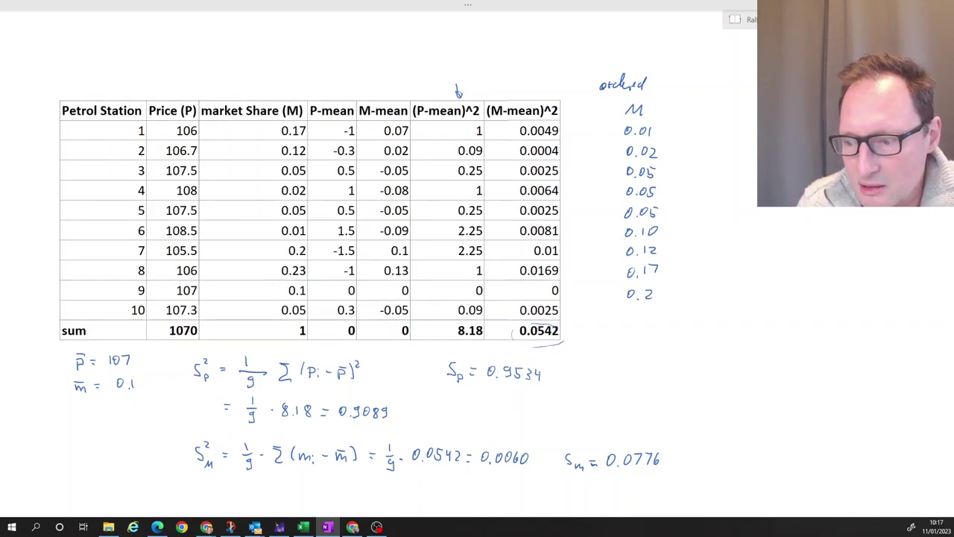
{"action": "left_click_drag", "start_coordinate": [628, 309], "coordinate": [650, 318]}
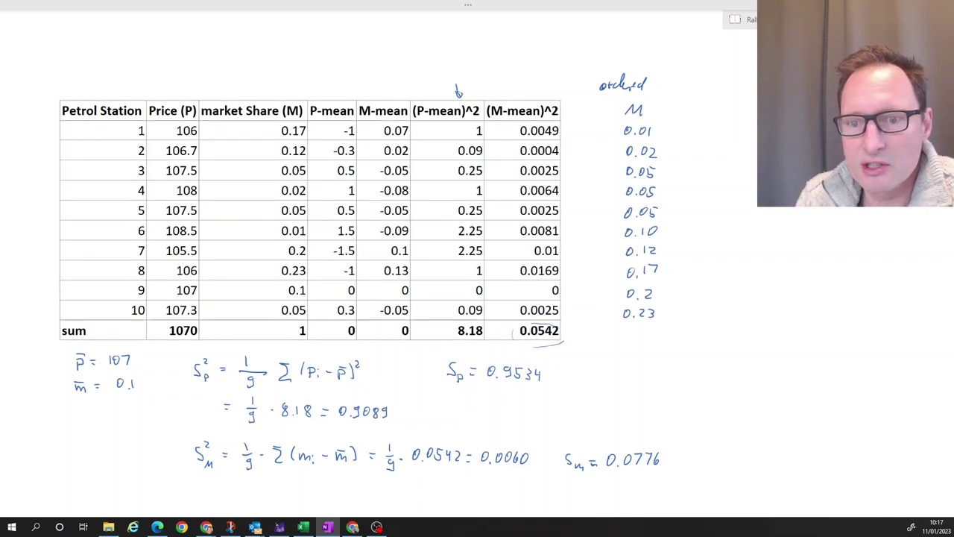
Draw a dashed line between 0.05 and 0.10 in the ordered column and write "median M = 0.075" below the column
{"action": "left_click_drag", "start_coordinate": [620, 222], "coordinate": [668, 222]}
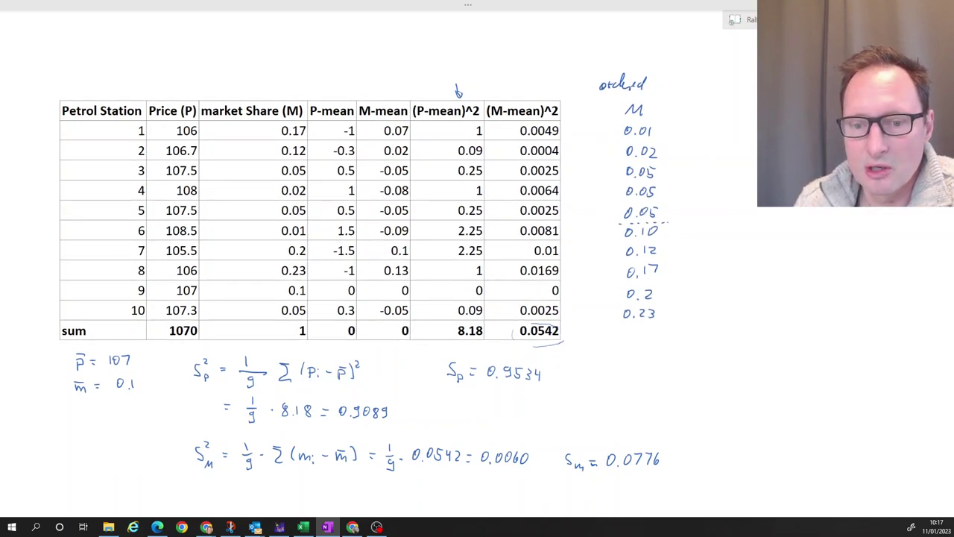
{"action": "left_click_drag", "start_coordinate": [609, 378], "coordinate": [673, 375]}
{"action": "left_click_drag", "start_coordinate": [666, 378], "coordinate": [672, 378]}
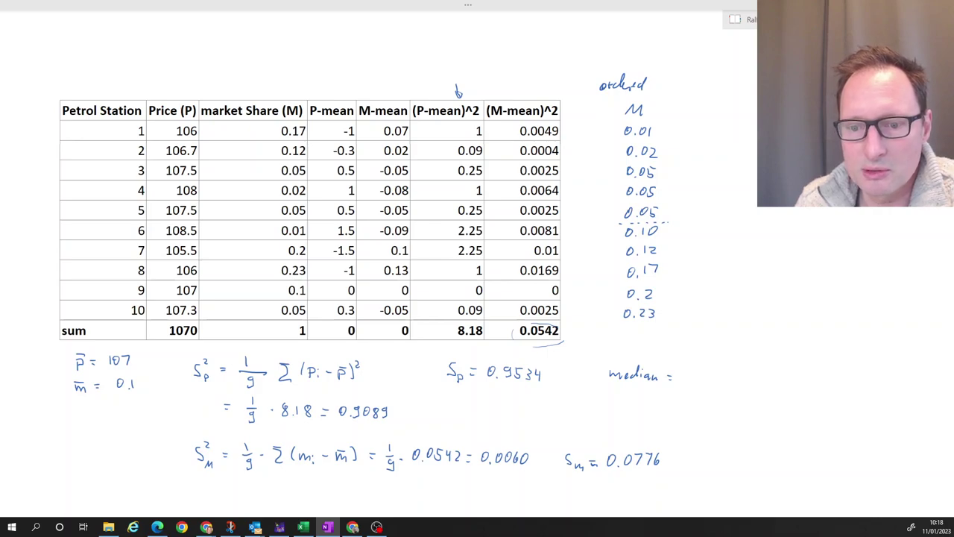
{"action": "mouse_move", "coordinate": [658, 385]}
{"action": "left_mouse_down"}
{"action": "mouse_move", "coordinate": [691, 372]}
{"action": "mouse_move", "coordinate": [725, 380]}
{"action": "mouse_move", "coordinate": [732, 371]}
{"action": "left_mouse_up"}
{"action": "left_click", "coordinate": [697, 379]}
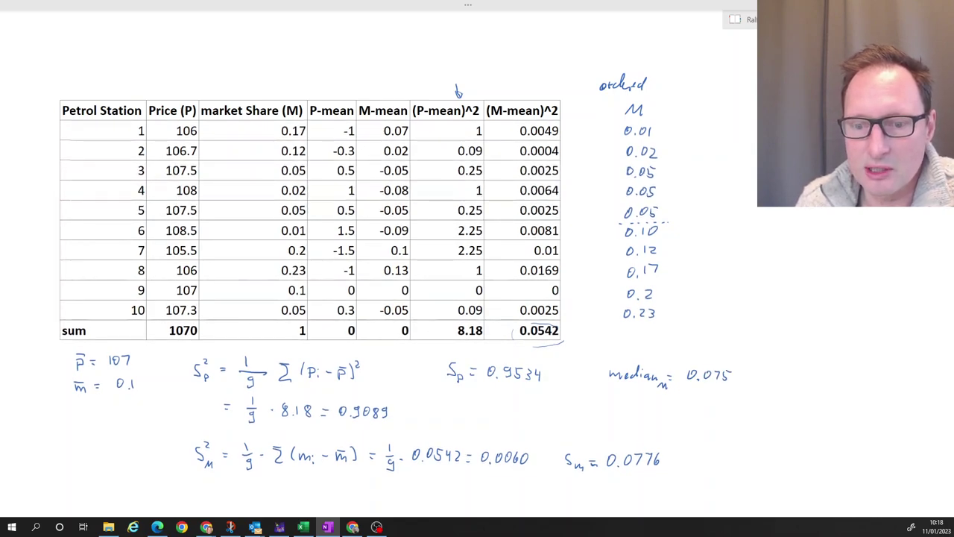
Handwrite the price median, "median P = 107.15", beneath the market-share median
{"action": "mouse_move", "coordinate": [609, 410]}
{"action": "left_mouse_down"}
{"action": "mouse_move", "coordinate": [654, 412]}
{"action": "mouse_move", "coordinate": [660, 422]}
{"action": "mouse_move", "coordinate": [676, 415]}
{"action": "left_mouse_up"}
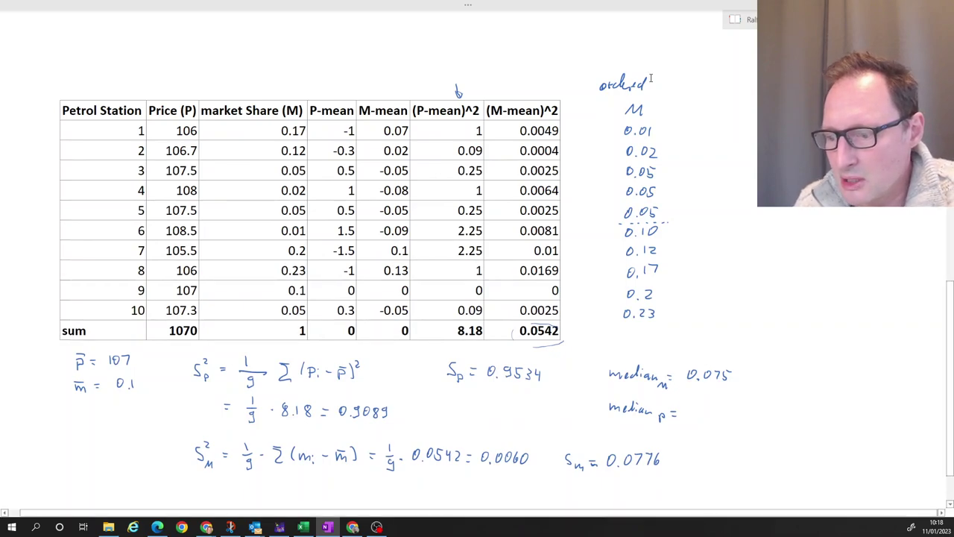
{"action": "left_click", "coordinate": [304, 527]}
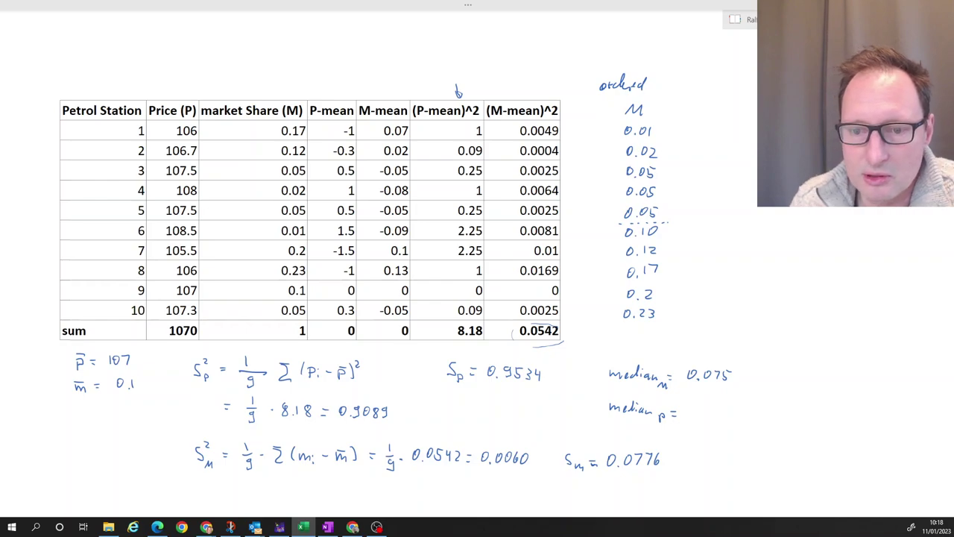
{"action": "left_click", "coordinate": [683, 408]}
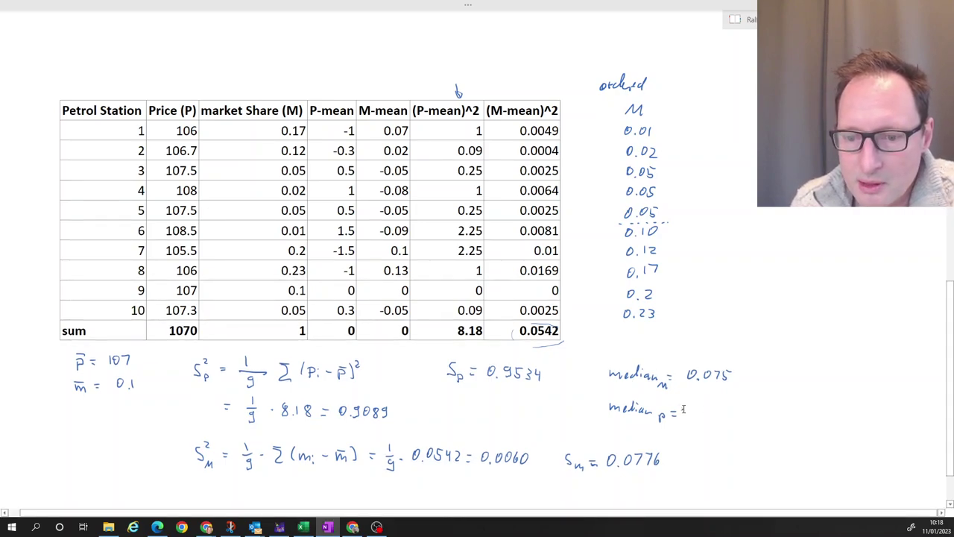
{"action": "mouse_move", "coordinate": [684, 406]}
{"action": "left_mouse_down"}
{"action": "mouse_move", "coordinate": [684, 417]}
{"action": "mouse_move", "coordinate": [690, 409]}
{"action": "mouse_move", "coordinate": [714, 419]}
{"action": "left_mouse_up"}
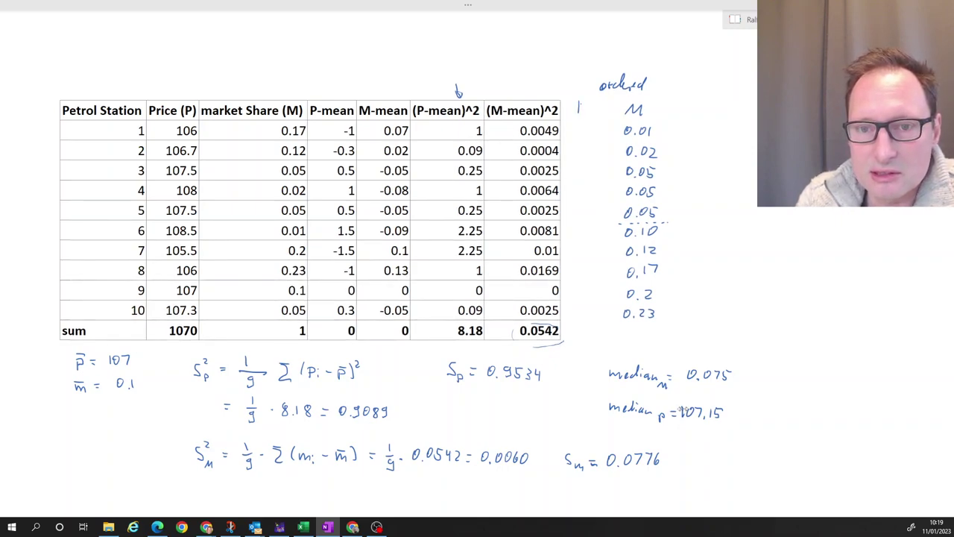
Add a "Perc" heading beside M, outline the second ordered value 0.02 with dashes, and write its percentile as = 1/9 = 0.1111
{"action": "left_click_drag", "start_coordinate": [579, 112], "coordinate": [598, 113]}
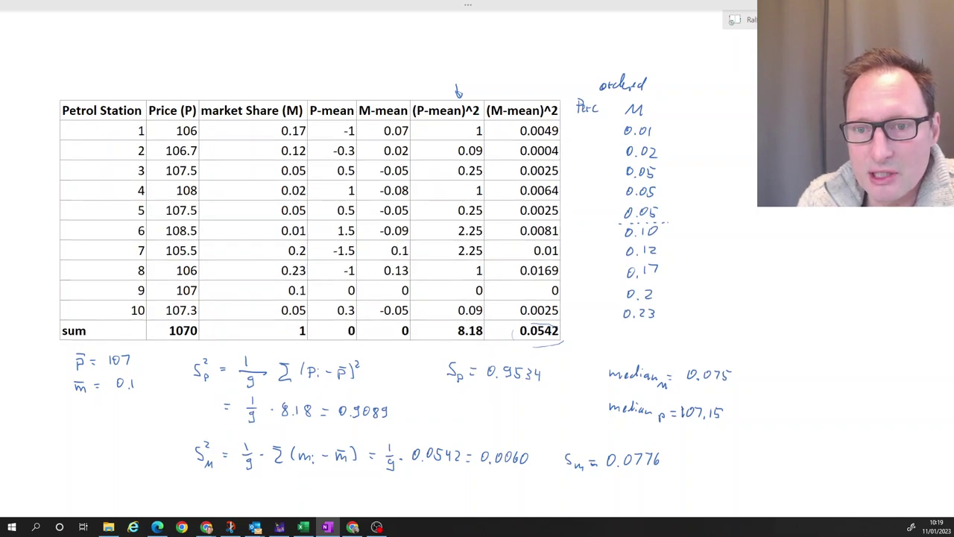
{"action": "left_click_drag", "start_coordinate": [661, 147], "coordinate": [657, 158]}
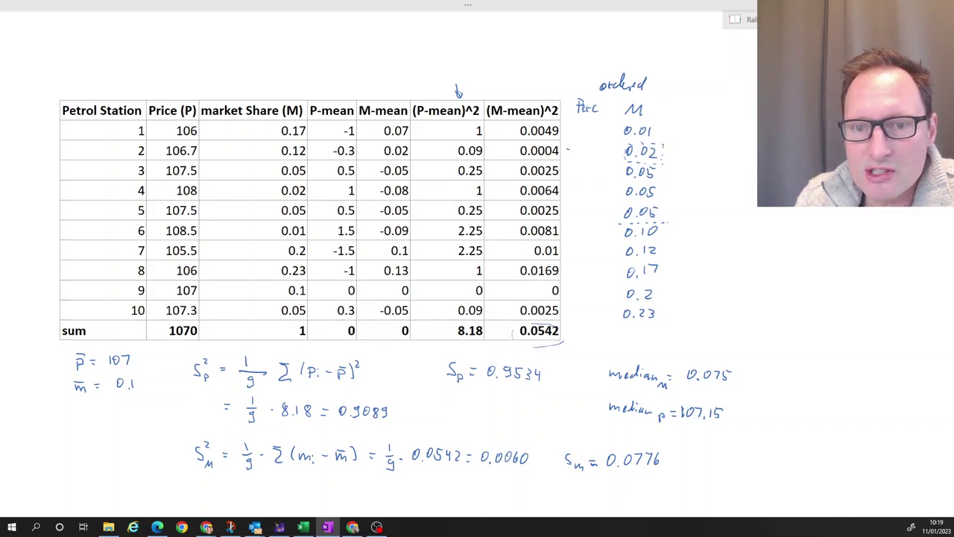
{"action": "left_click_drag", "start_coordinate": [566, 151], "coordinate": [570, 152]}
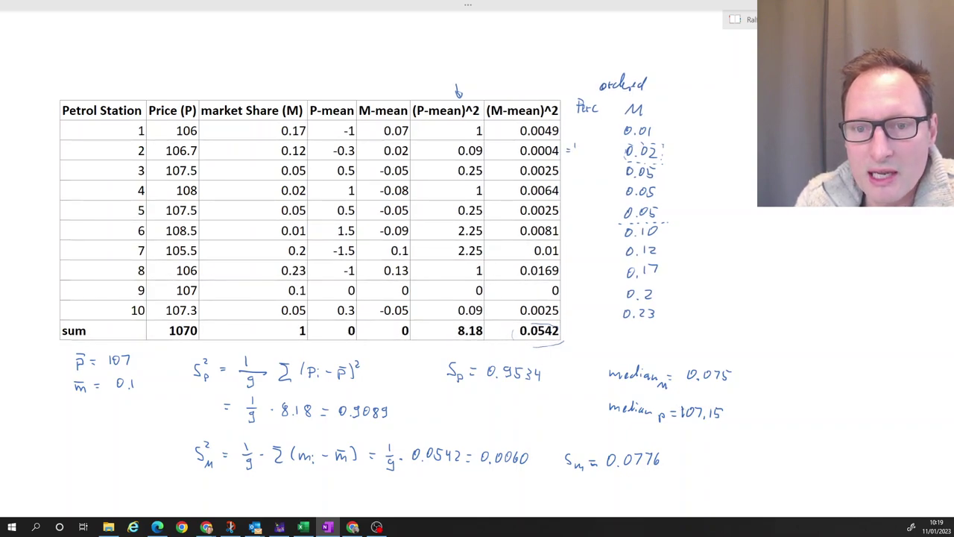
{"action": "left_click_drag", "start_coordinate": [577, 148], "coordinate": [580, 158]}
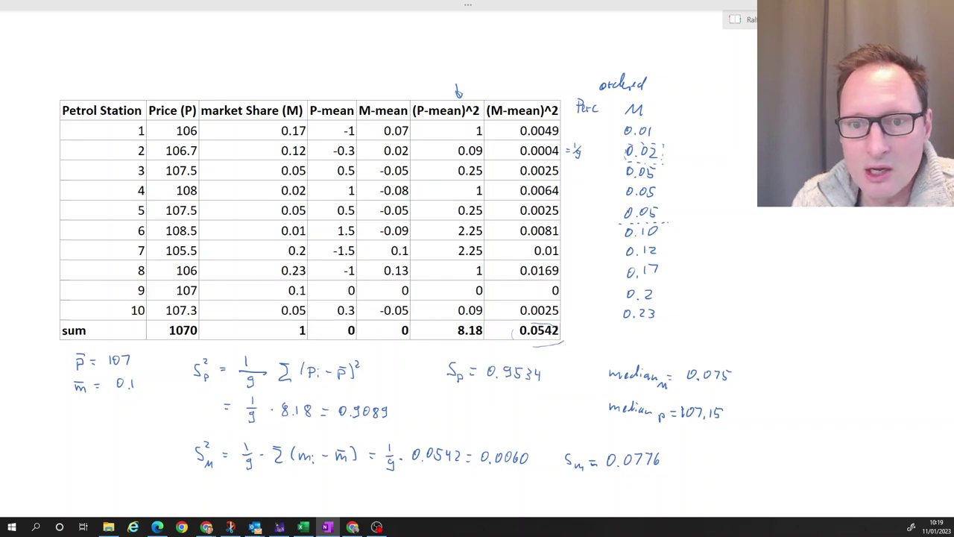
{"action": "left_click_drag", "start_coordinate": [587, 149], "coordinate": [605, 154]}
{"action": "left_click_drag", "start_coordinate": [609, 146], "coordinate": [608, 155]}
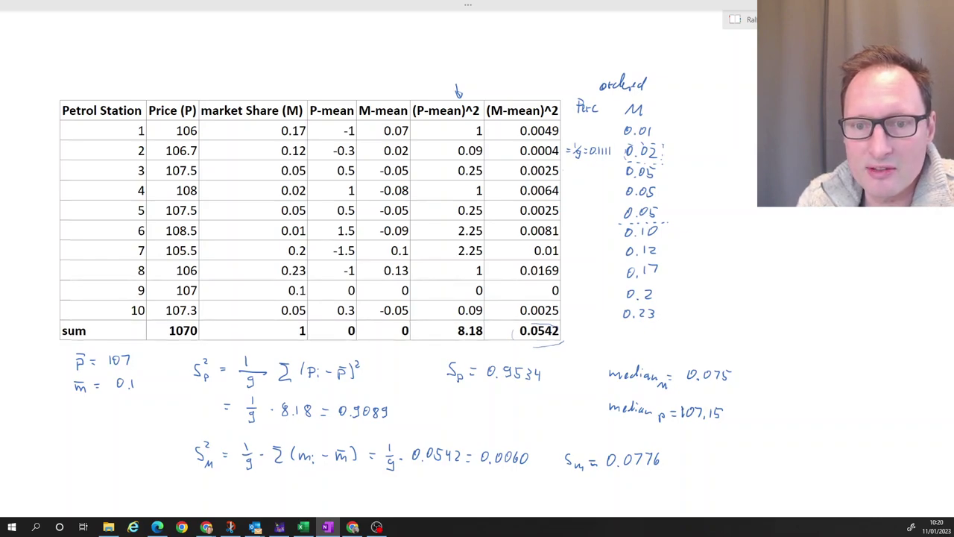
Write the percentile of the third ordered market share as = 2/9 = 0.2222 in the Perc column
{"action": "left_click_drag", "start_coordinate": [564, 169], "coordinate": [570, 169]}
{"action": "left_click_drag", "start_coordinate": [565, 173], "coordinate": [570, 172]}
{"action": "left_click_drag", "start_coordinate": [571, 166], "coordinate": [576, 173]}
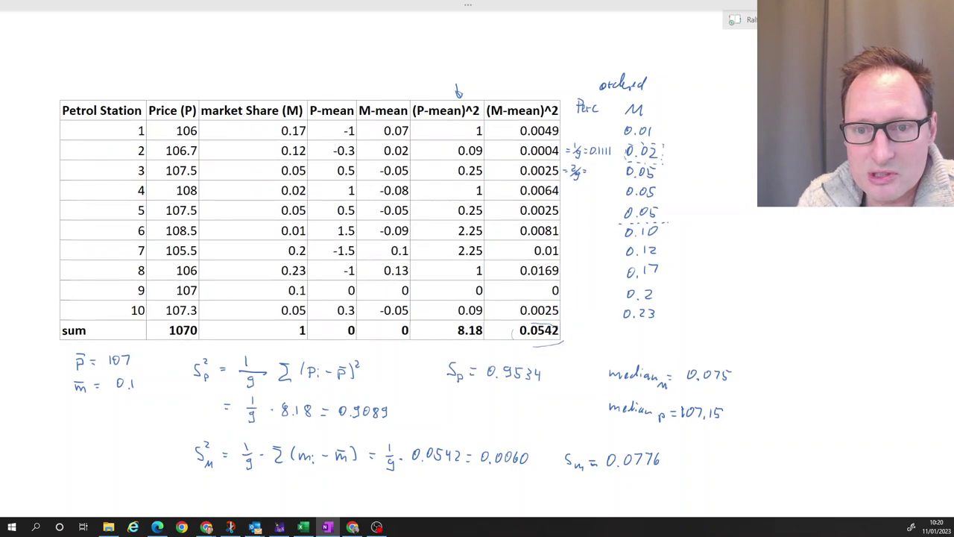
{"action": "left_click_drag", "start_coordinate": [584, 170], "coordinate": [588, 171]}
{"action": "left_click_drag", "start_coordinate": [594, 168], "coordinate": [607, 175]}
{"action": "left_click_drag", "start_coordinate": [609, 168], "coordinate": [622, 175]}
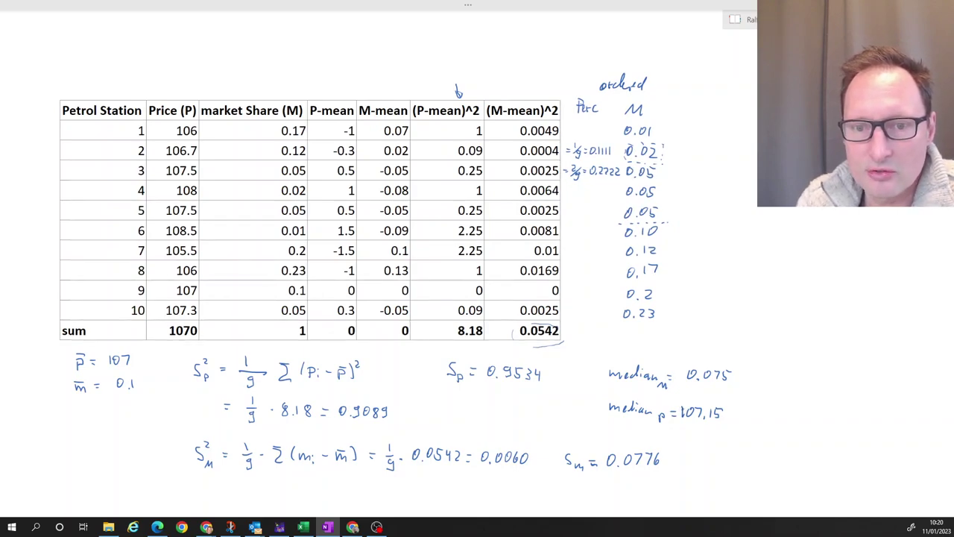
Write the percentiles 0.3333, 0.4444 and 0.5555 beside the fourth to sixth ordered market shares
{"action": "left_click_drag", "start_coordinate": [562, 189], "coordinate": [566, 189]}
{"action": "left_click_drag", "start_coordinate": [562, 193], "coordinate": [580, 194]}
{"action": "mouse_move", "coordinate": [582, 188]}
{"action": "left_mouse_down"}
{"action": "mouse_move", "coordinate": [603, 195]}
{"action": "mouse_move", "coordinate": [571, 211]}
{"action": "left_mouse_up"}
{"action": "mouse_move", "coordinate": [565, 214]}
{"action": "left_mouse_down"}
{"action": "mouse_move", "coordinate": [606, 216]}
{"action": "mouse_move", "coordinate": [569, 231]}
{"action": "mouse_move", "coordinate": [600, 238]}
{"action": "left_mouse_up"}
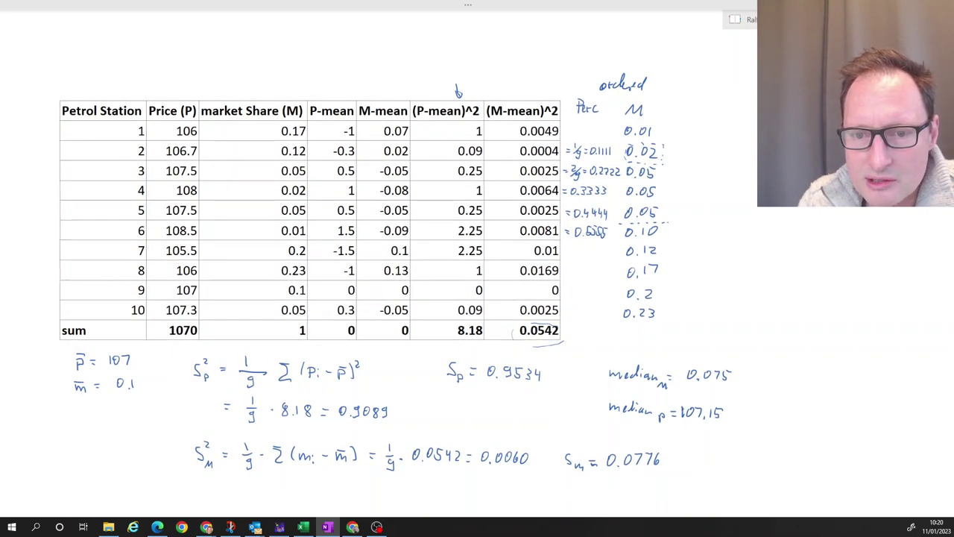
Complete the Perc column with 0.6666, 0.7778, 0.8889 and 1 for the last four values, adding an arrow to 0.23
{"action": "left_click_drag", "start_coordinate": [565, 250], "coordinate": [571, 251]}
{"action": "left_click_drag", "start_coordinate": [565, 253], "coordinate": [603, 254]}
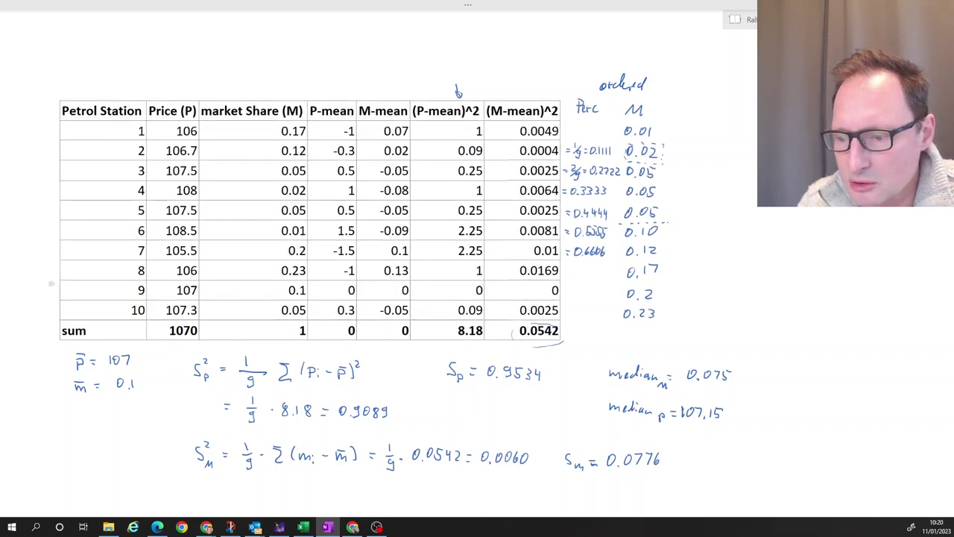
{"action": "mouse_move", "coordinate": [565, 272]}
{"action": "left_mouse_down"}
{"action": "mouse_move", "coordinate": [601, 274]}
{"action": "mouse_move", "coordinate": [570, 292]}
{"action": "mouse_move", "coordinate": [577, 288]}
{"action": "left_mouse_up"}
{"action": "left_click", "coordinate": [577, 276]}
{"action": "left_click", "coordinate": [582, 293]}
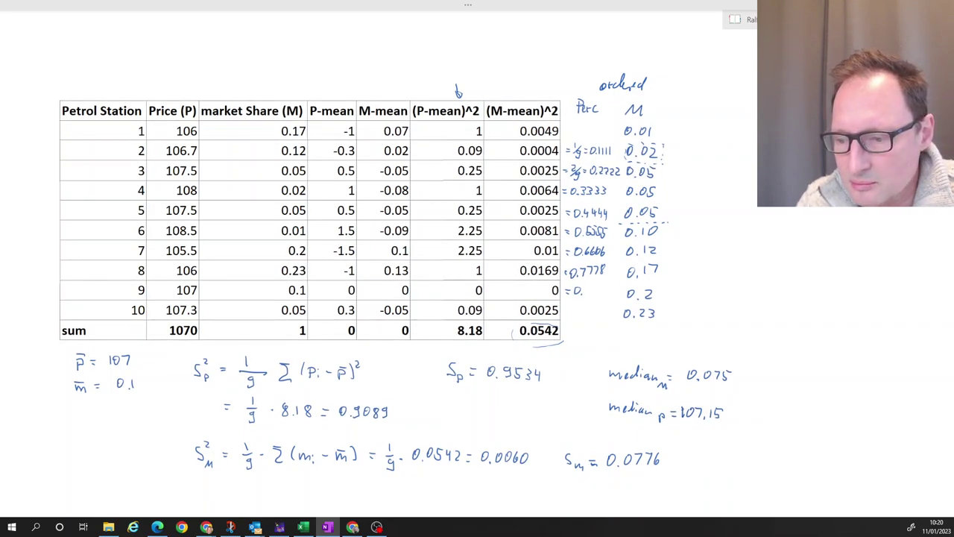
{"action": "mouse_move", "coordinate": [589, 287]}
{"action": "left_mouse_down"}
{"action": "mouse_move", "coordinate": [603, 294]}
{"action": "mouse_move", "coordinate": [572, 308]}
{"action": "mouse_move", "coordinate": [622, 313]}
{"action": "left_mouse_up"}
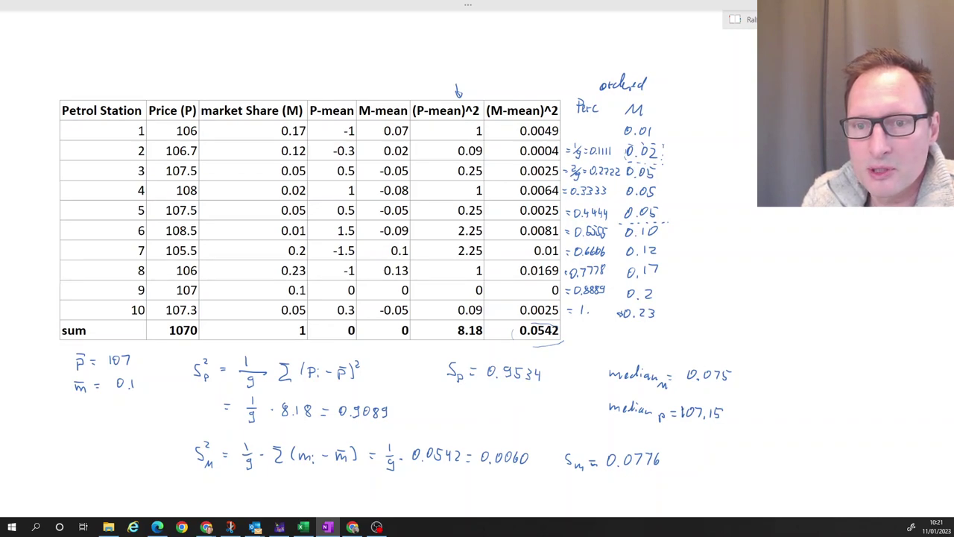
Mark the third and fourth ordered market shares with arrows and start separate notes labelled M and P beside the column
{"action": "mouse_move", "coordinate": [675, 173]}
{"action": "left_mouse_down"}
{"action": "mouse_move", "coordinate": [663, 172]}
{"action": "mouse_move", "coordinate": [668, 195]}
{"action": "left_mouse_up"}
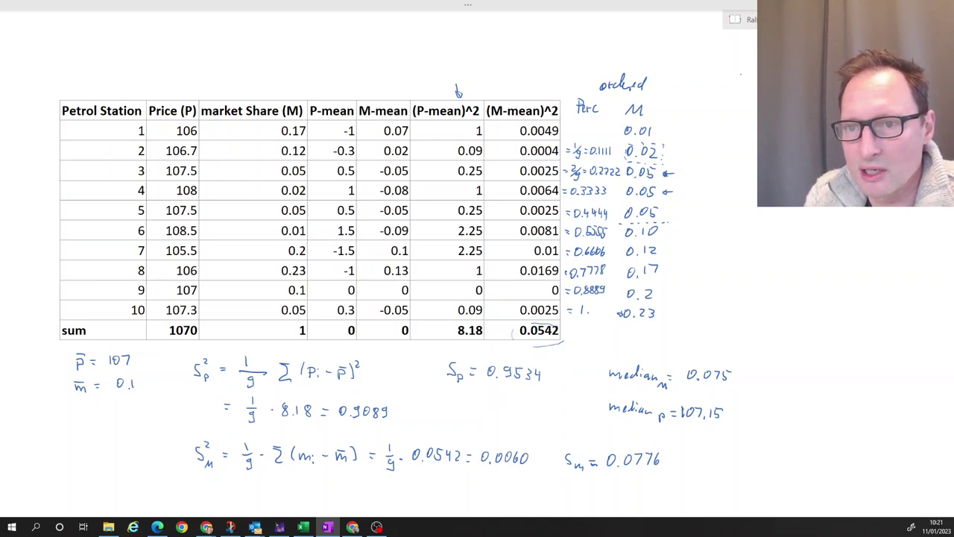
{"action": "left_click_drag", "start_coordinate": [741, 75], "coordinate": [755, 73]}
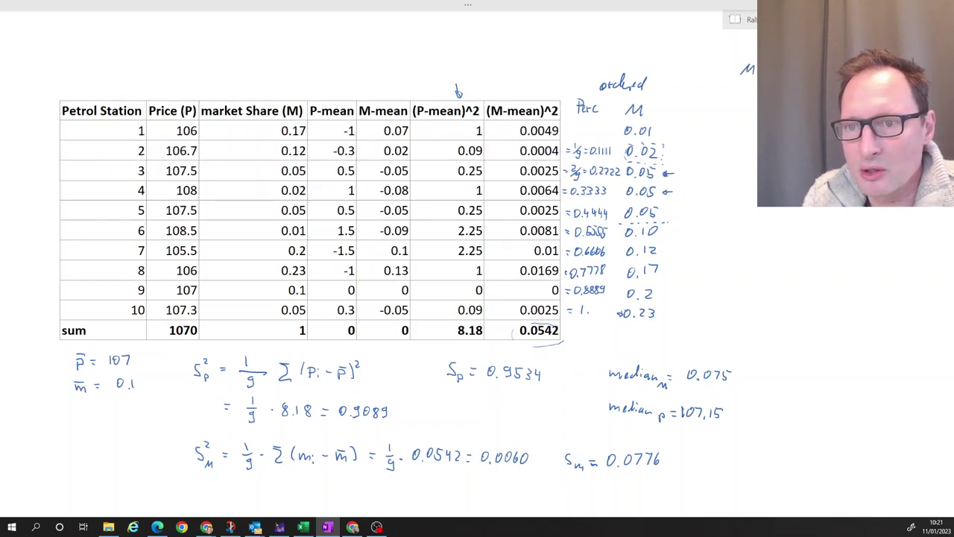
{"action": "mouse_move", "coordinate": [746, 134]}
{"action": "left_mouse_down"}
{"action": "mouse_move", "coordinate": [746, 120]}
{"action": "mouse_move", "coordinate": [748, 131]}
{"action": "left_mouse_up"}
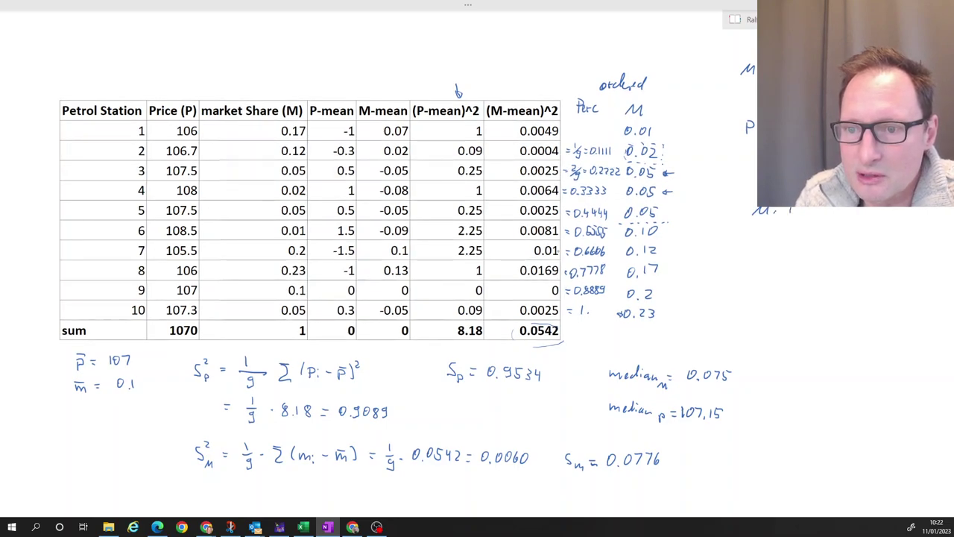
Label the calculation "M: upper Q: perc 75" and mark the ordered values 0.12 and 0.17 with a connecting bracket and arrows
{"action": "left_click_drag", "start_coordinate": [779, 211], "coordinate": [893, 220]}
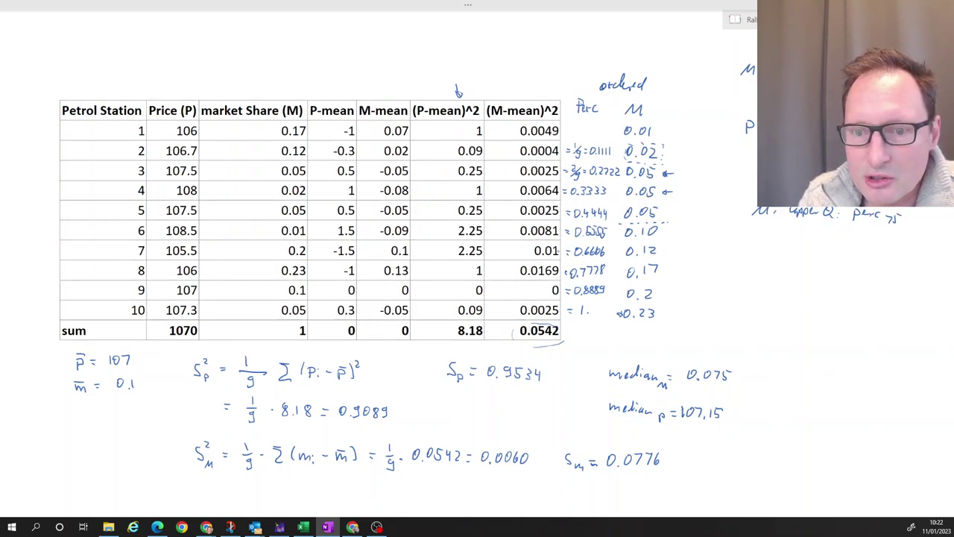
{"action": "left_click_drag", "start_coordinate": [665, 252], "coordinate": [674, 250]}
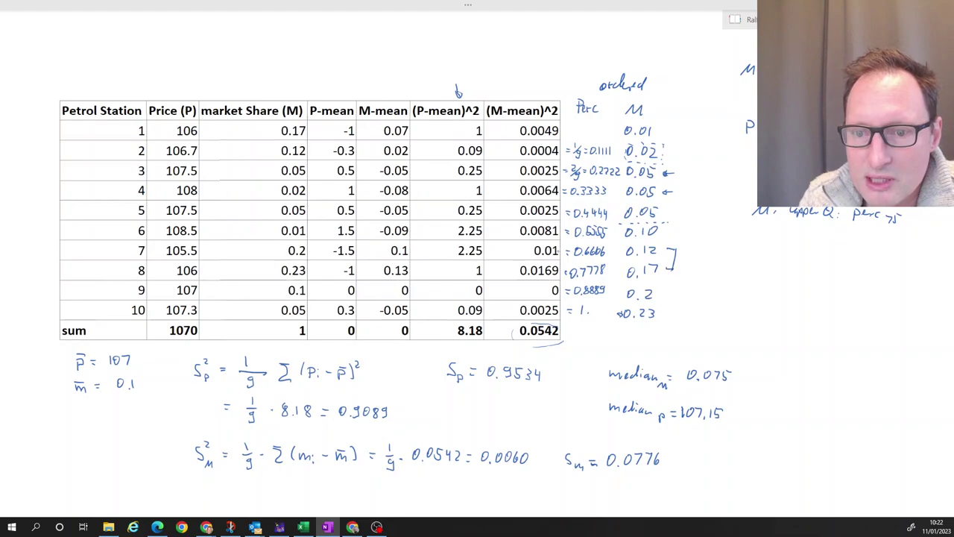
{"action": "left_click_drag", "start_coordinate": [671, 248], "coordinate": [667, 251]}
{"action": "left_click_drag", "start_coordinate": [675, 270], "coordinate": [665, 269]}
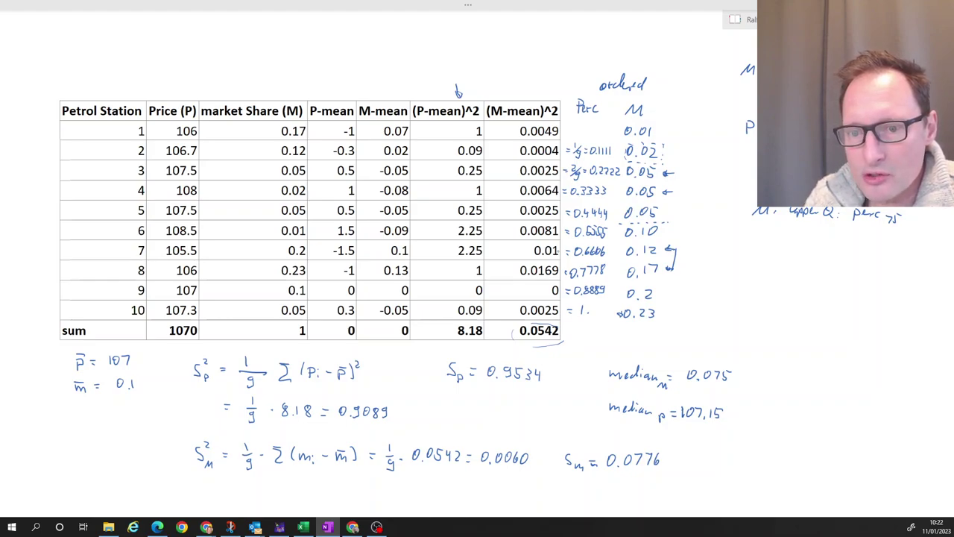
{"action": "left_click_drag", "start_coordinate": [686, 266], "coordinate": [677, 272]}
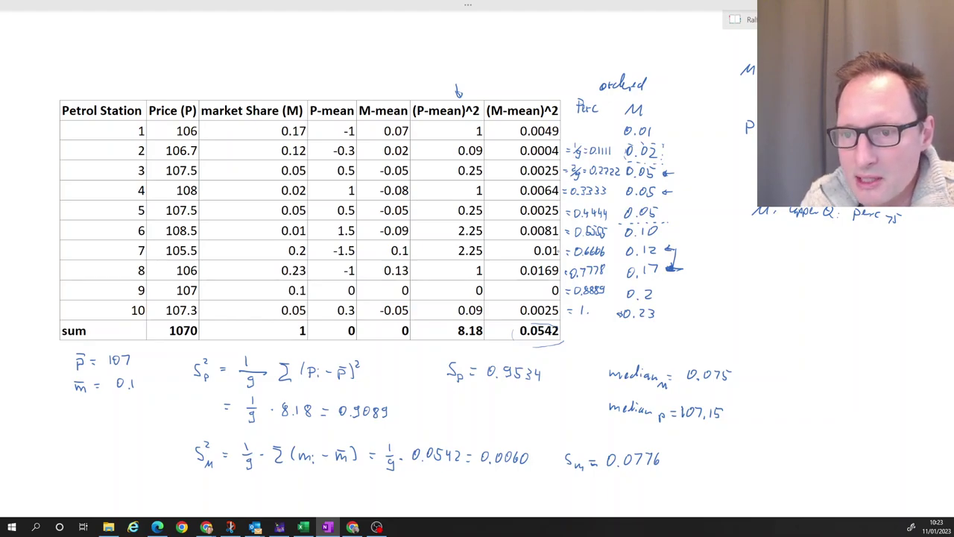
Write "= 0.12 +" with the factor "(0.17 - 0.12)" beneath it under the M upper quartile label
{"action": "left_click_drag", "start_coordinate": [786, 245], "coordinate": [796, 245]}
{"action": "left_click_drag", "start_coordinate": [787, 249], "coordinate": [796, 248]}
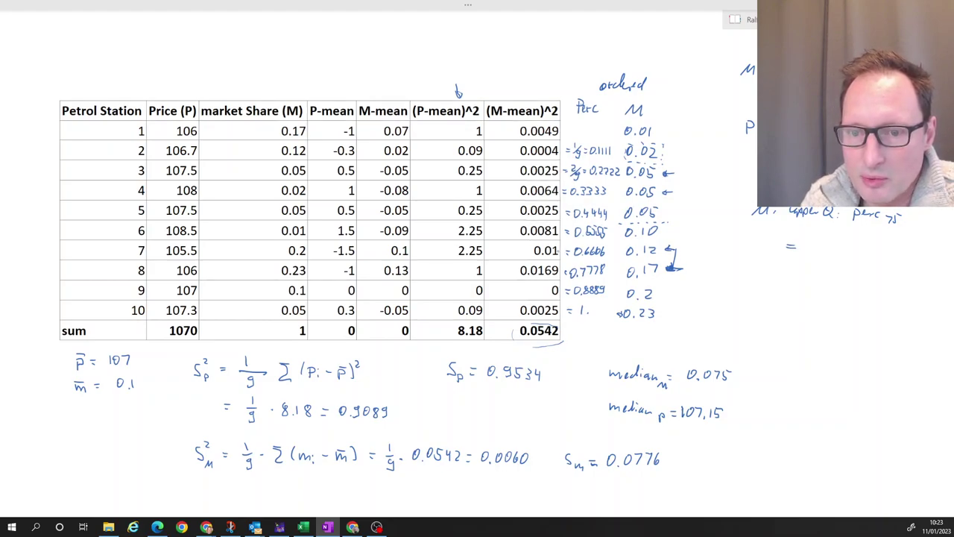
{"action": "mouse_move", "coordinate": [807, 242]}
{"action": "left_mouse_down"}
{"action": "mouse_move", "coordinate": [802, 252]}
{"action": "mouse_move", "coordinate": [808, 242]}
{"action": "mouse_move", "coordinate": [858, 249]}
{"action": "left_mouse_up"}
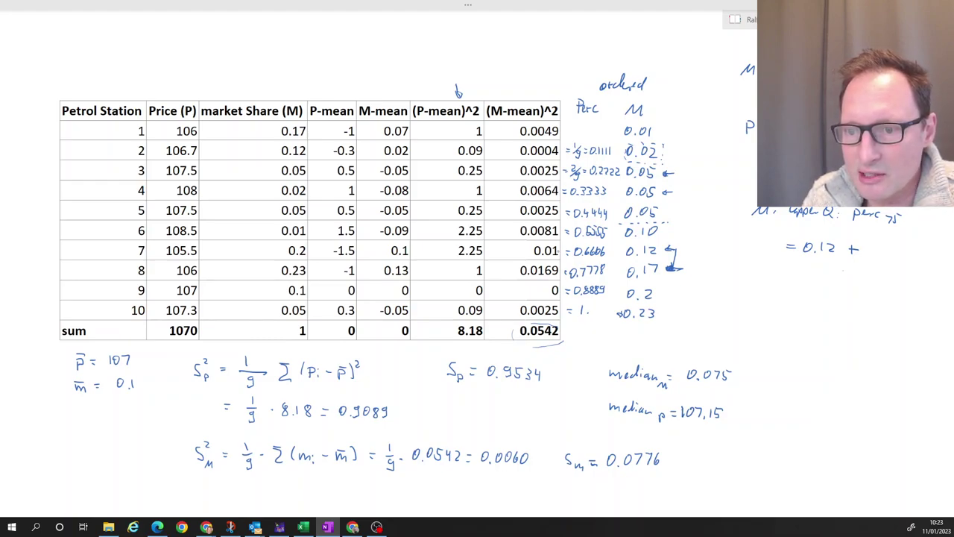
{"action": "mouse_move", "coordinate": [844, 270]}
{"action": "left_mouse_down"}
{"action": "mouse_move", "coordinate": [841, 282]}
{"action": "mouse_move", "coordinate": [848, 274]}
{"action": "mouse_move", "coordinate": [861, 282]}
{"action": "left_mouse_up"}
{"action": "left_click", "coordinate": [856, 281]}
{"action": "left_click_drag", "start_coordinate": [865, 273], "coordinate": [922, 284]}
{"action": "left_click", "coordinate": [901, 282]}
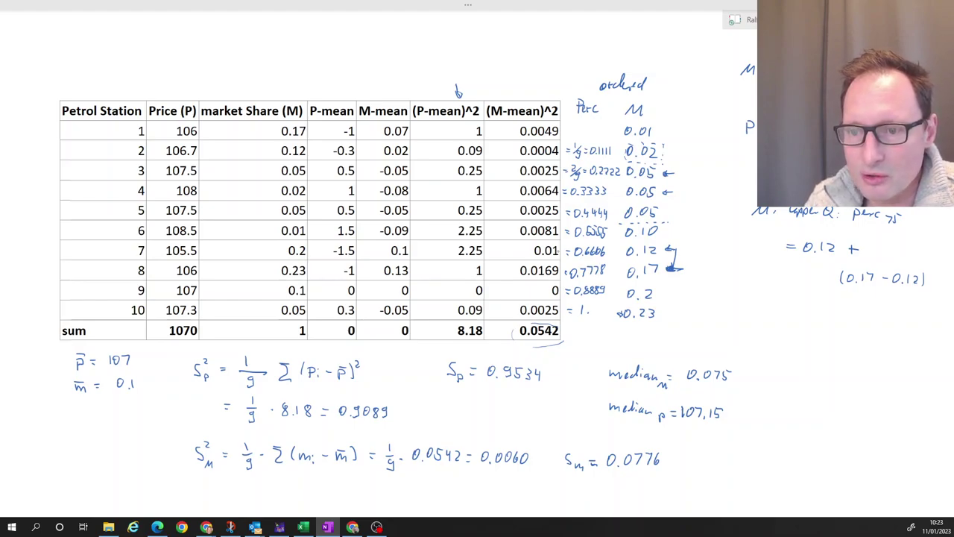
Write the fraction (0.75-0.6667)/(0.7778-0.6667) in front of the factor (0.17 - 0.12)
{"action": "mouse_move", "coordinate": [775, 262]}
{"action": "left_mouse_down"}
{"action": "mouse_move", "coordinate": [790, 273]}
{"action": "mouse_move", "coordinate": [831, 269]}
{"action": "mouse_move", "coordinate": [760, 271]}
{"action": "left_mouse_up"}
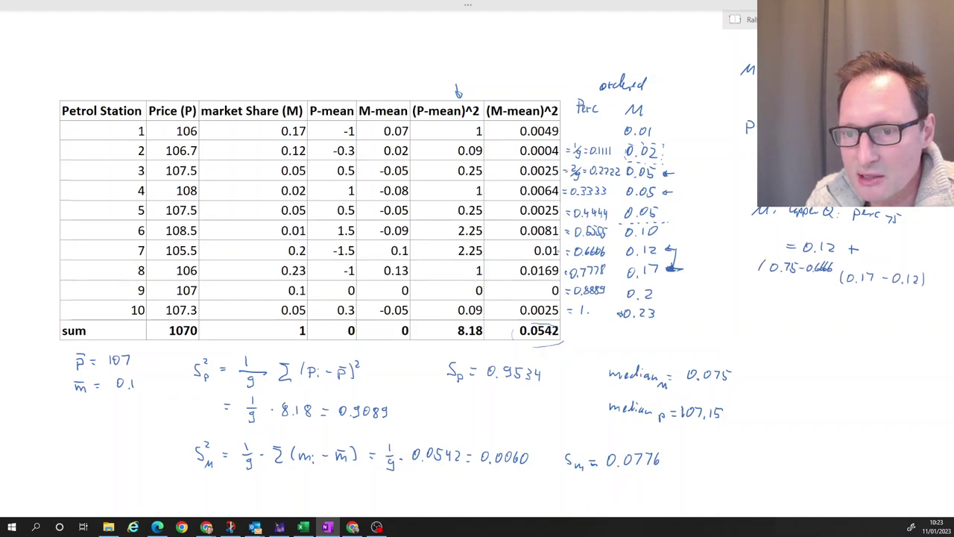
{"action": "left_click_drag", "start_coordinate": [835, 258], "coordinate": [836, 273]}
{"action": "left_click_drag", "start_coordinate": [758, 280], "coordinate": [837, 279]}
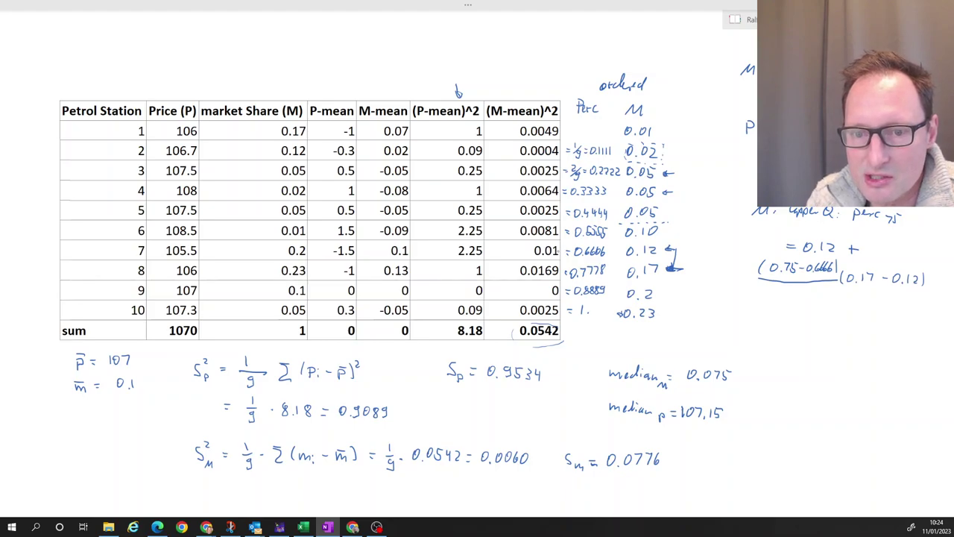
{"action": "left_click_drag", "start_coordinate": [751, 287], "coordinate": [837, 297]}
{"action": "left_click", "coordinate": [762, 293]}
{"action": "left_click", "coordinate": [810, 293]}
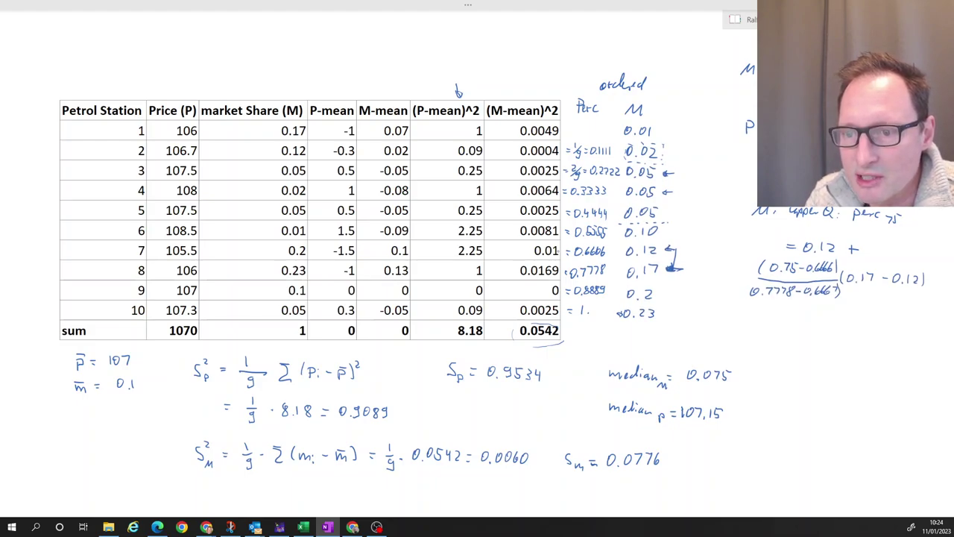
{"action": "left_click_drag", "start_coordinate": [830, 262], "coordinate": [832, 273]}
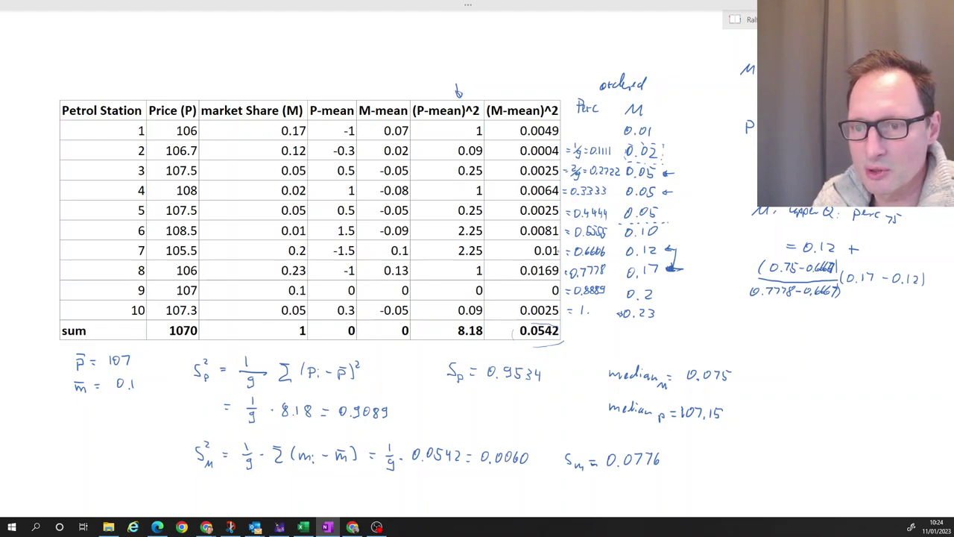
Write the result "= 0.1575" below the fraction and annotate it with an arrow and the note "percentile.inc"
{"action": "mouse_move", "coordinate": [786, 318]}
{"action": "left_mouse_down"}
{"action": "mouse_move", "coordinate": [809, 310]}
{"action": "mouse_move", "coordinate": [848, 316]}
{"action": "left_mouse_up"}
{"action": "left_click", "coordinate": [818, 317]}
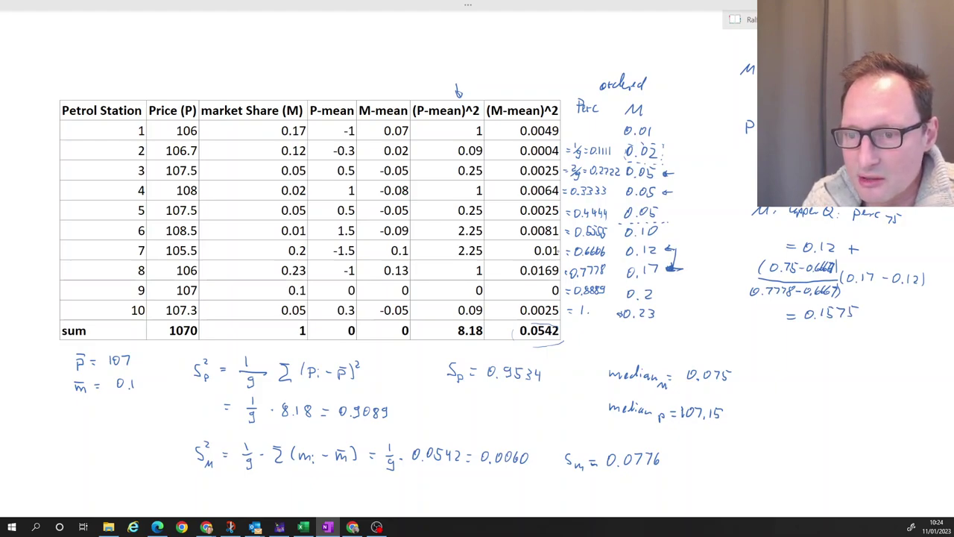
{"action": "left_click_drag", "start_coordinate": [816, 333], "coordinate": [816, 325]}
{"action": "mouse_move", "coordinate": [788, 352]}
{"action": "left_mouse_down"}
{"action": "mouse_move", "coordinate": [844, 344]}
{"action": "mouse_move", "coordinate": [864, 352]}
{"action": "left_mouse_up"}
{"action": "left_click_drag", "start_coordinate": [868, 353], "coordinate": [878, 353]}
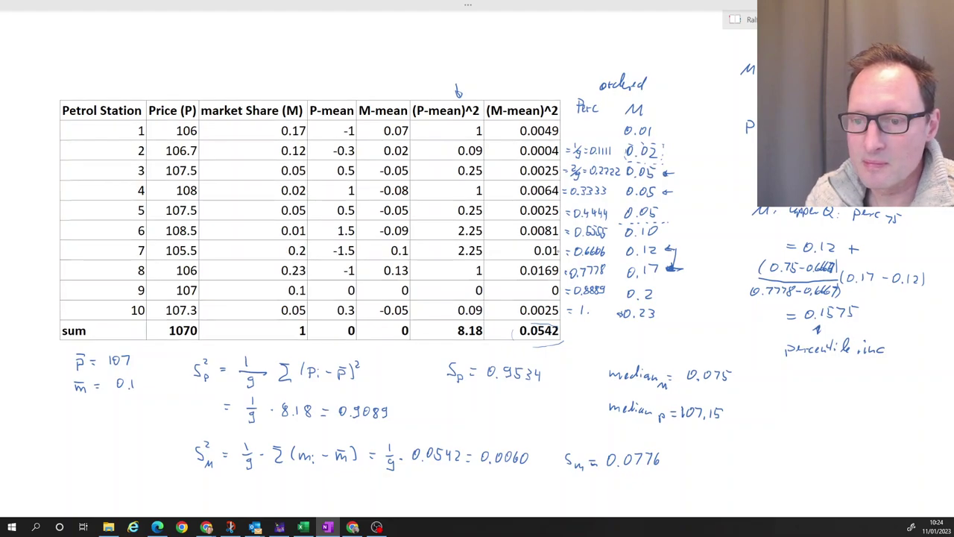
Write "P: upper Q = 107.5" below the percentile.inc note
{"action": "mouse_move", "coordinate": [772, 383]}
{"action": "left_mouse_down"}
{"action": "mouse_move", "coordinate": [772, 396]}
{"action": "mouse_move", "coordinate": [778, 387]}
{"action": "mouse_move", "coordinate": [838, 399]}
{"action": "mouse_move", "coordinate": [851, 387]}
{"action": "left_mouse_up"}
{"action": "mouse_move", "coordinate": [842, 391]}
{"action": "left_mouse_down"}
{"action": "mouse_move", "coordinate": [875, 383]}
{"action": "mouse_move", "coordinate": [893, 394]}
{"action": "left_mouse_up"}
{"action": "left_click", "coordinate": [890, 393]}
{"action": "left_click_drag", "start_coordinate": [896, 383], "coordinate": [903, 382]}
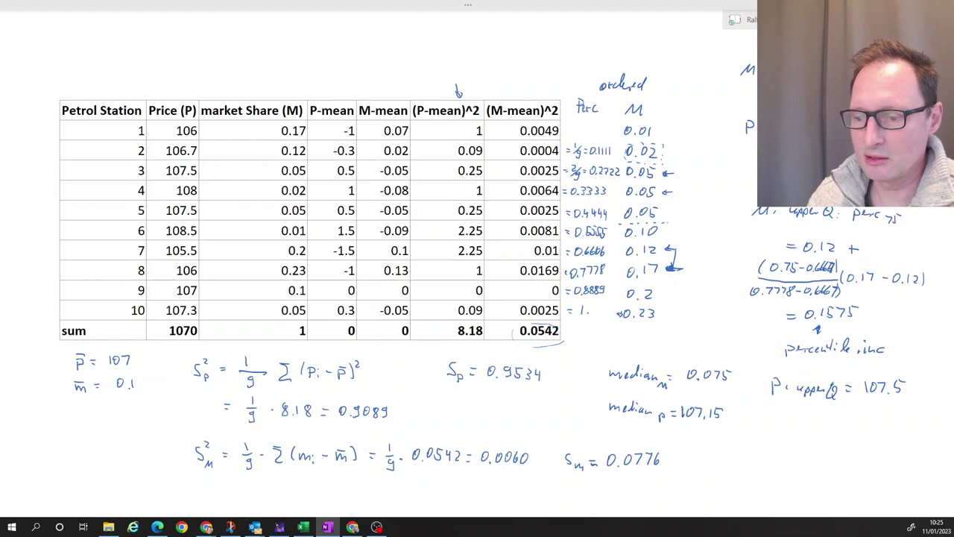
Switch to the Exercise 1 workbook in Excel and enlarge the Sheet2 view to 150%
{"action": "key", "text": "alt+Tab"}
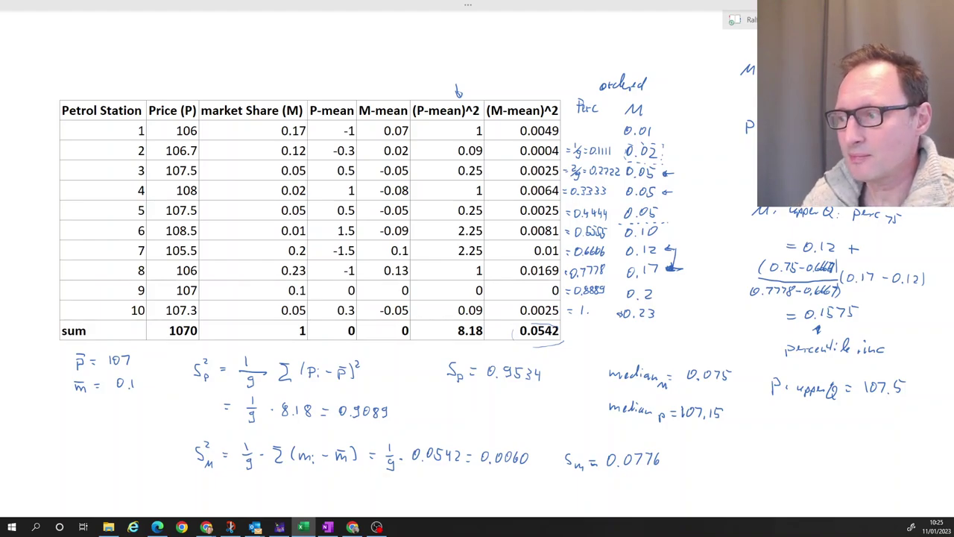
{"action": "left_click_drag", "start_coordinate": [715, 61], "coordinate": [366, 61]}
{"action": "left_click", "coordinate": [573, 60]}
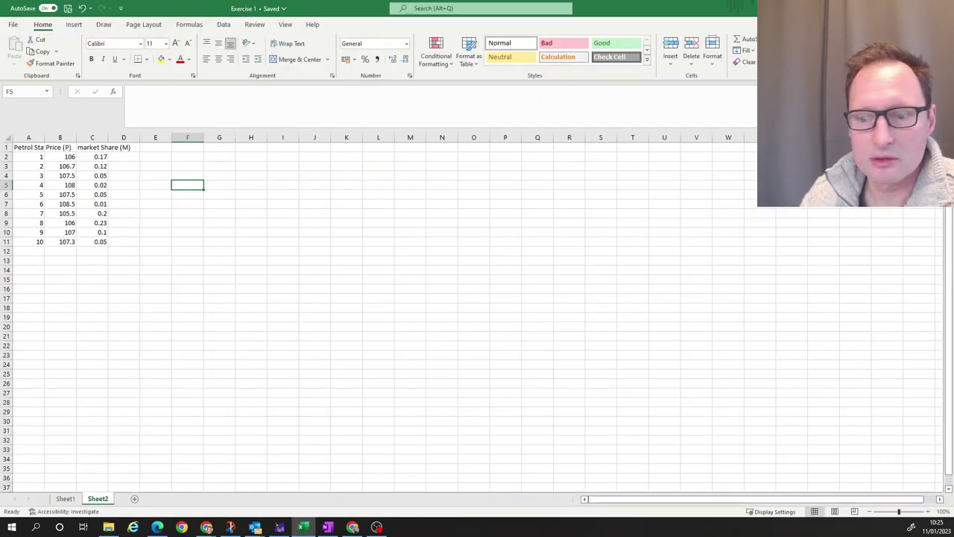
{"action": "left_click", "coordinate": [928, 511]}
{"action": "left_click", "coordinate": [928, 512]}
{"action": "left_click", "coordinate": [928, 511]}
{"action": "left_click", "coordinate": [928, 511]}
{"action": "left_click", "coordinate": [928, 511]}
{"action": "left_click", "coordinate": [282, 344]}
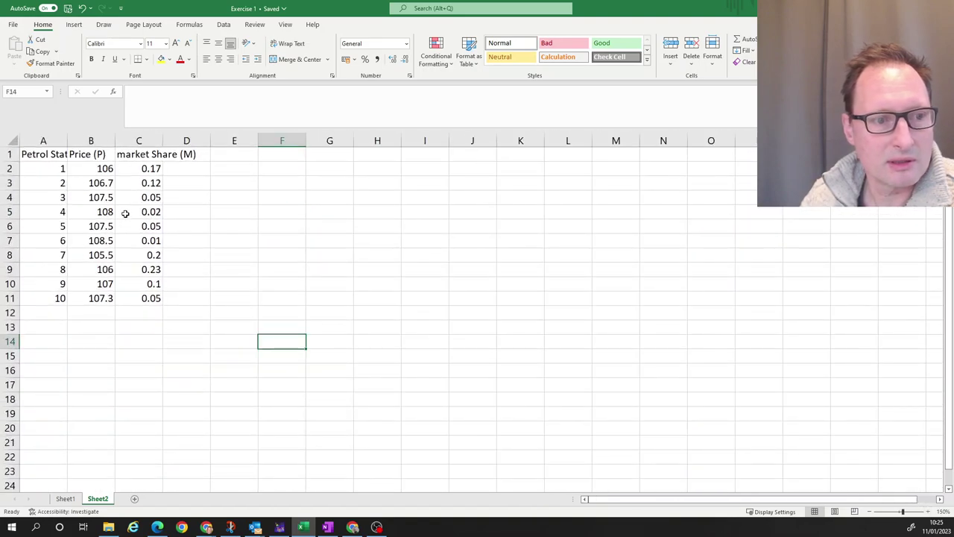
Widen column C so that the "market Share (M)" header fits
{"action": "left_click_drag", "start_coordinate": [88, 169], "coordinate": [149, 297]}
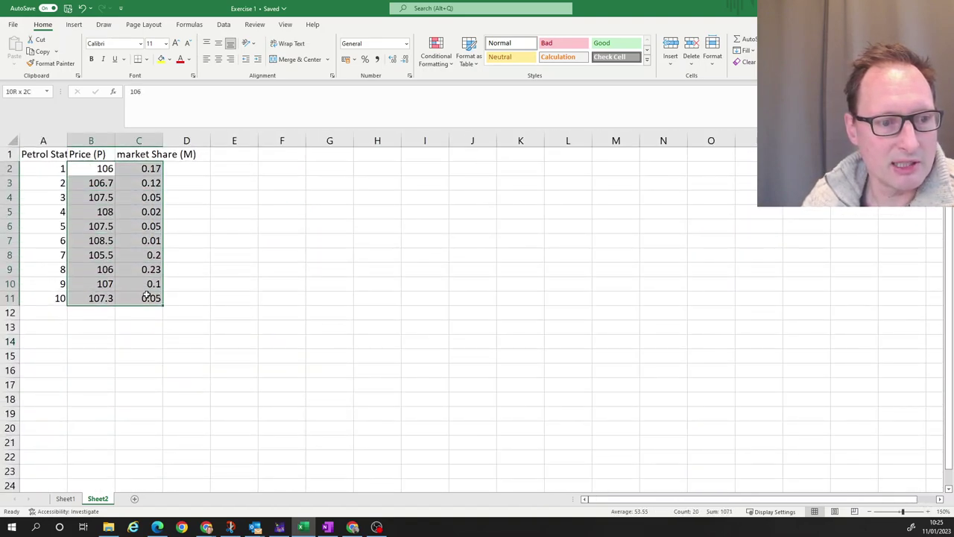
{"action": "left_click", "coordinate": [205, 280]}
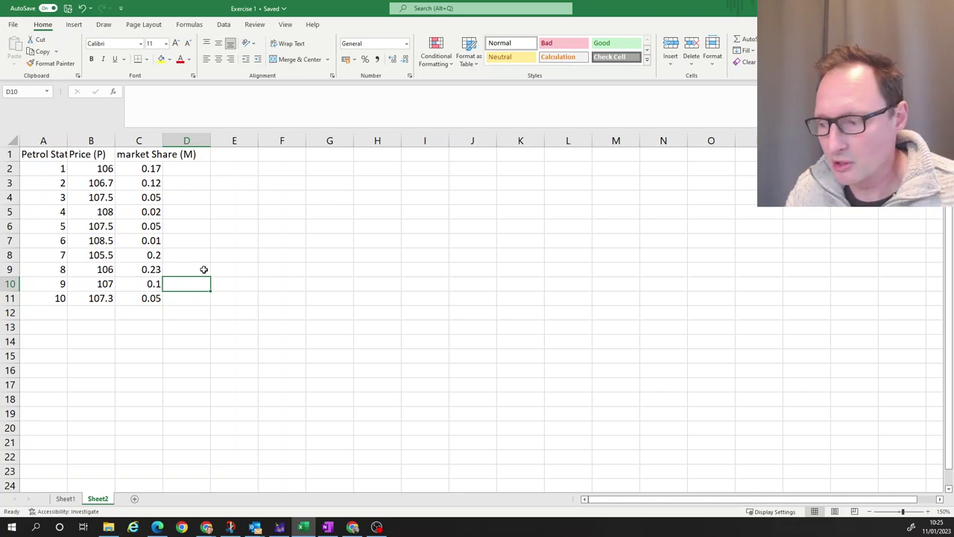
{"action": "left_click", "coordinate": [240, 223]}
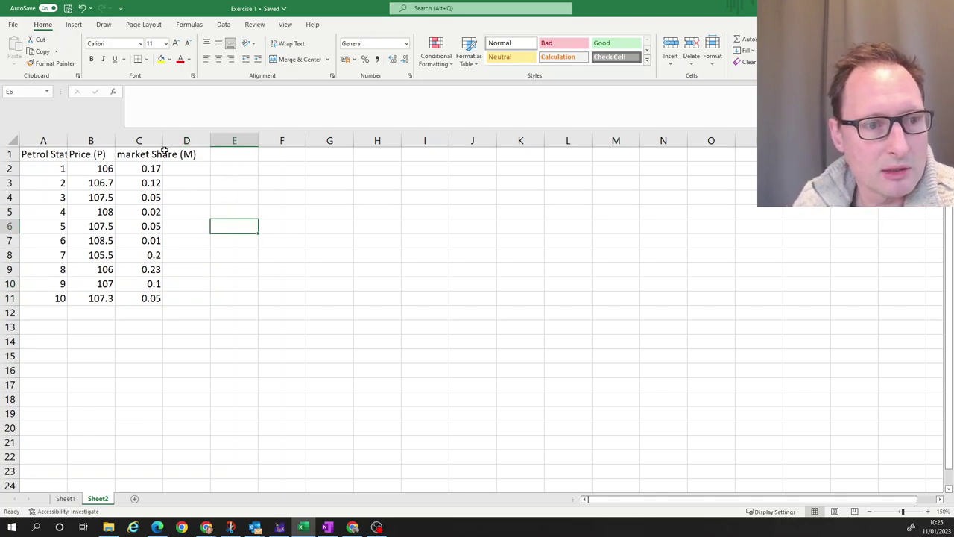
{"action": "left_click_drag", "start_coordinate": [163, 141], "coordinate": [197, 141]}
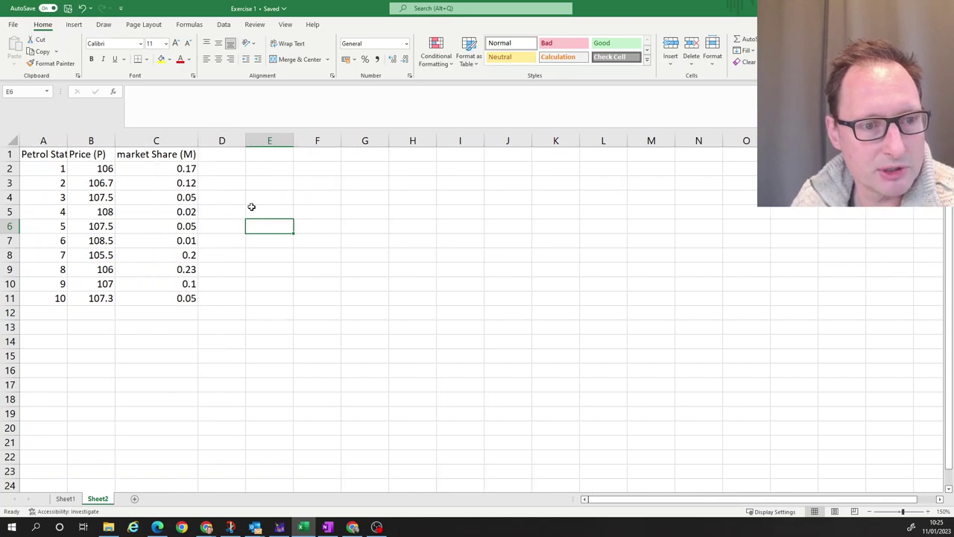
Enter the header "P-mean" in cell D1
{"action": "left_click", "coordinate": [231, 187]}
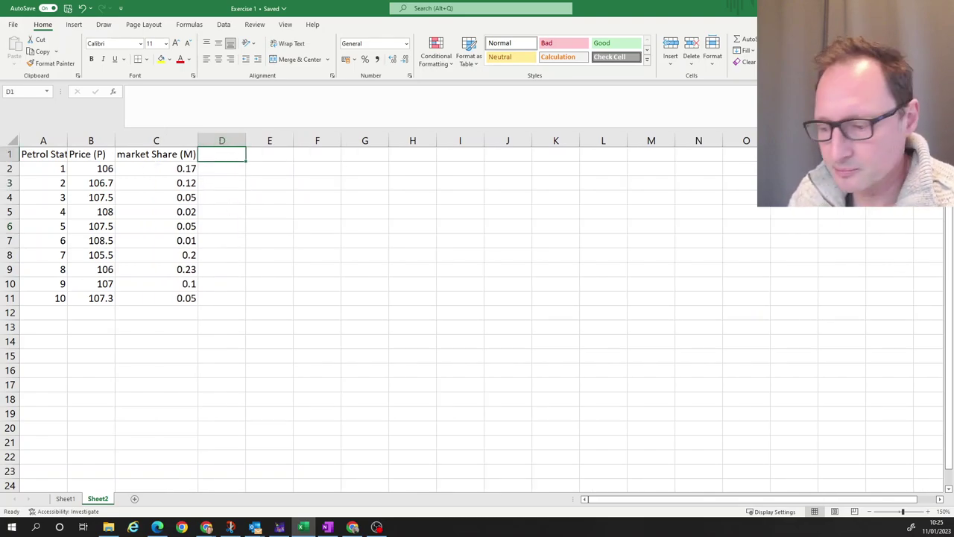
{"action": "type", "text": "P"}
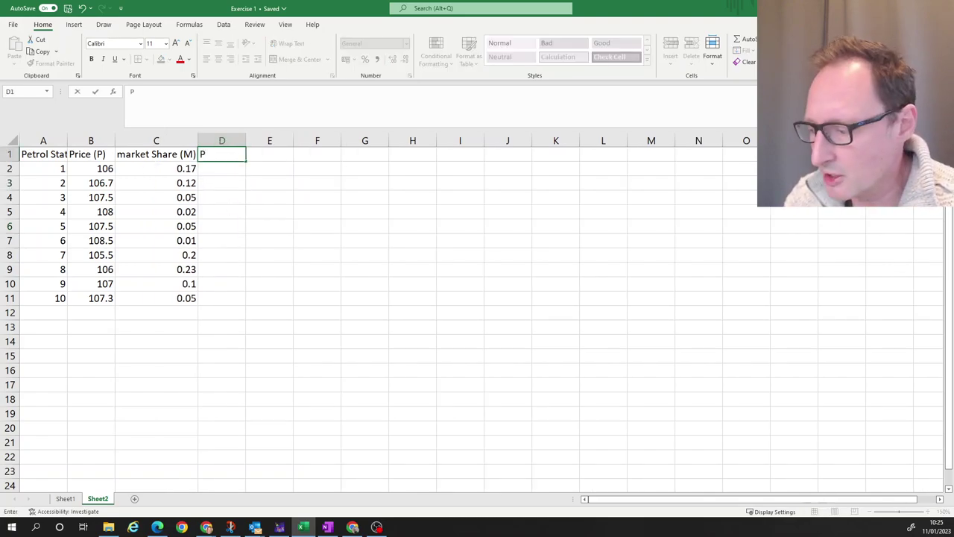
{"action": "type", "text": "=mean"}
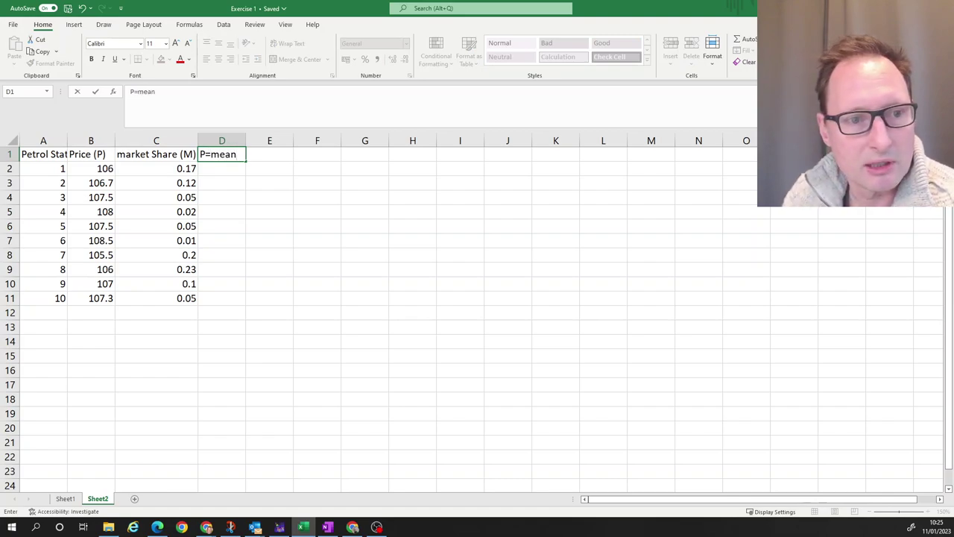
{"action": "key", "text": "BackSpace"}
{"action": "key", "text": "BackSpace"}
{"action": "key", "text": "BackSpace"}
{"action": "key", "text": "BackSpace"}
{"action": "key", "text": "BackSpace"}
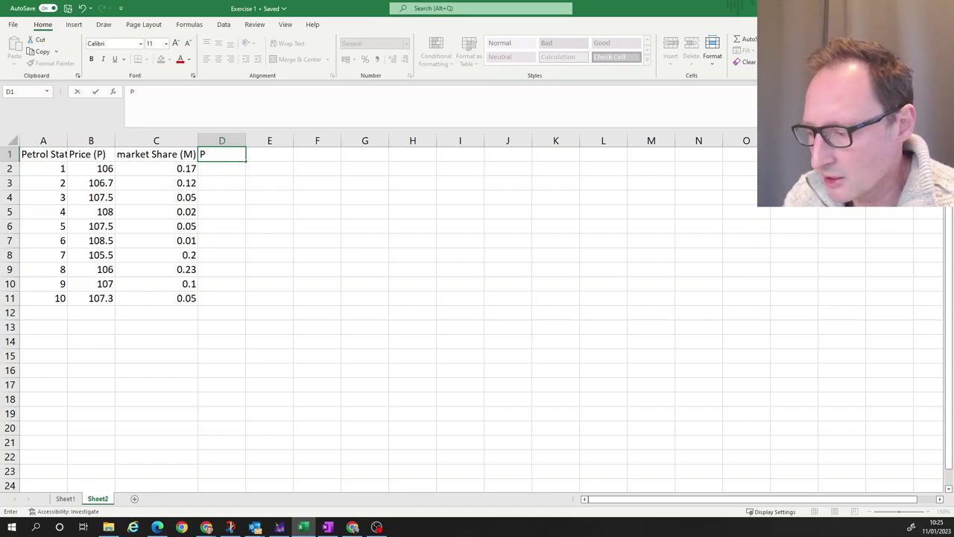
{"action": "type", "text": "-mean"}
{"action": "key", "text": "Tab"}
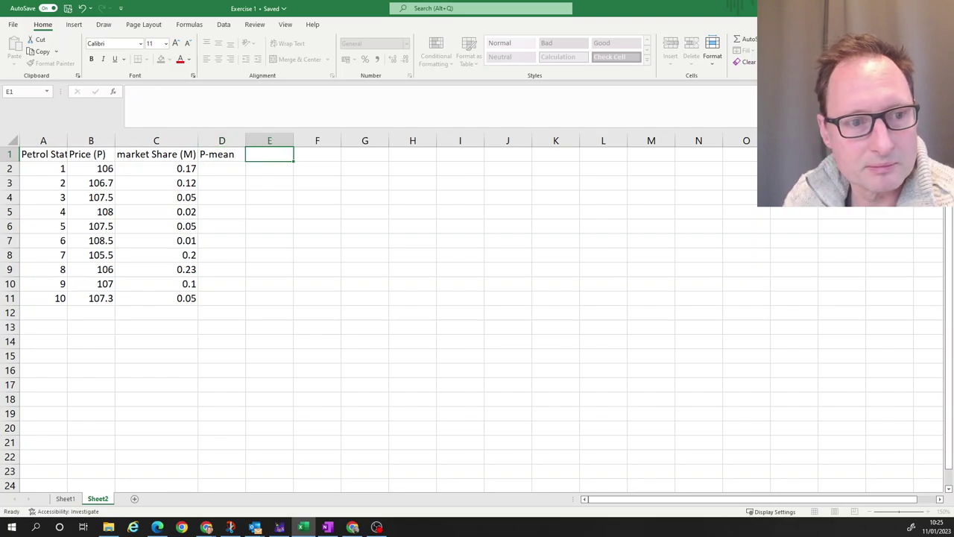
Enter the headers "M-mean", "(p-mean)^2" and "(M-mean)^2" in cells E1 to G1
{"action": "type", "text": "M-mean"}
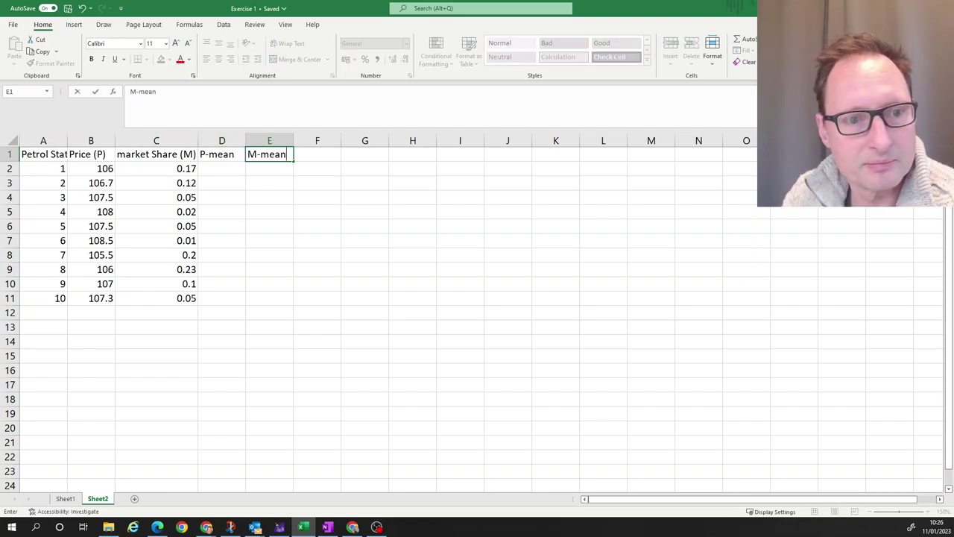
{"action": "key", "text": "Tab"}
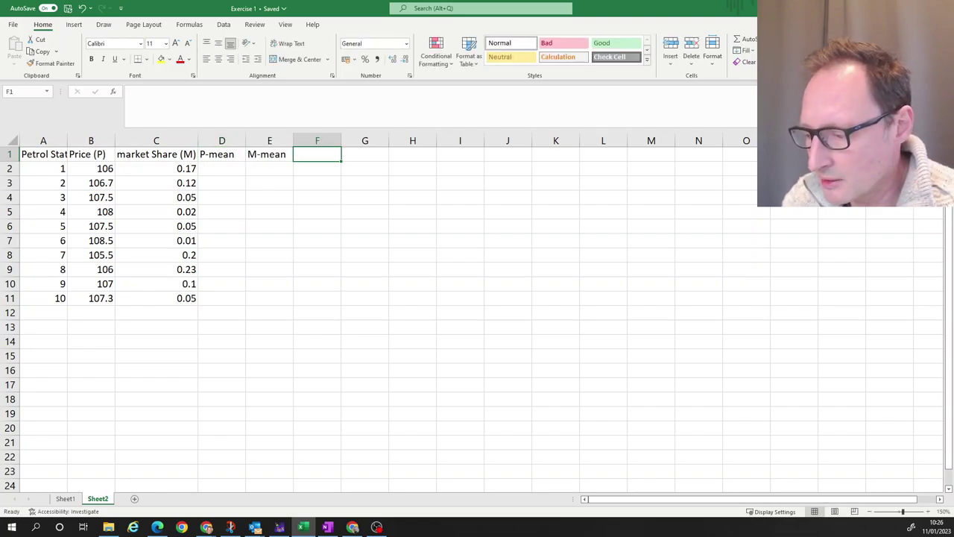
{"action": "type", "text": "(p-mean"}
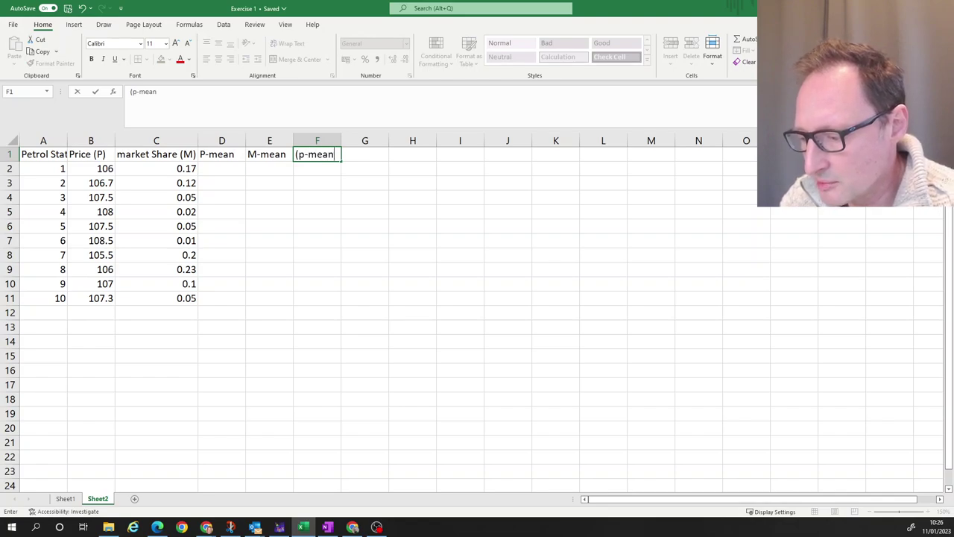
{"action": "type", "text": ")^2"}
{"action": "key", "text": "Tab"}
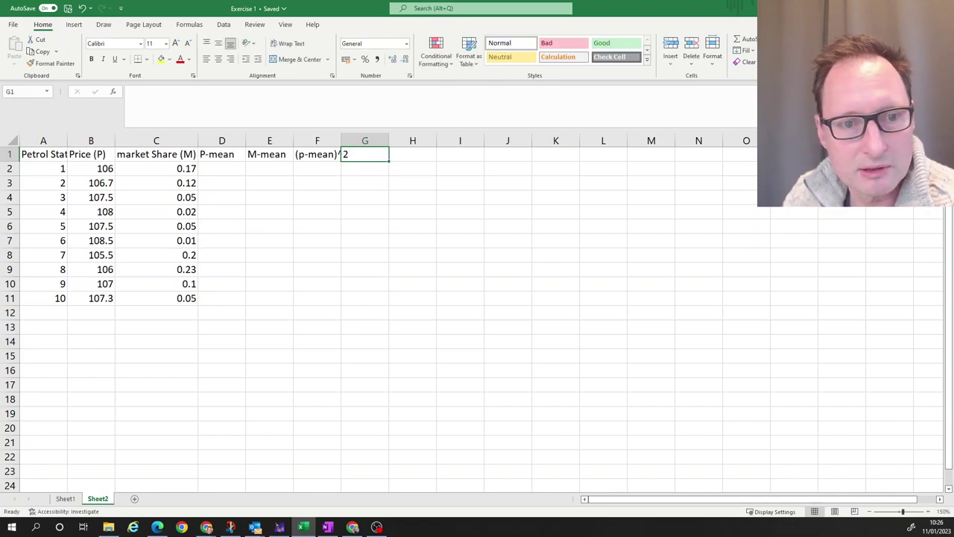
{"action": "type", "text": "("}
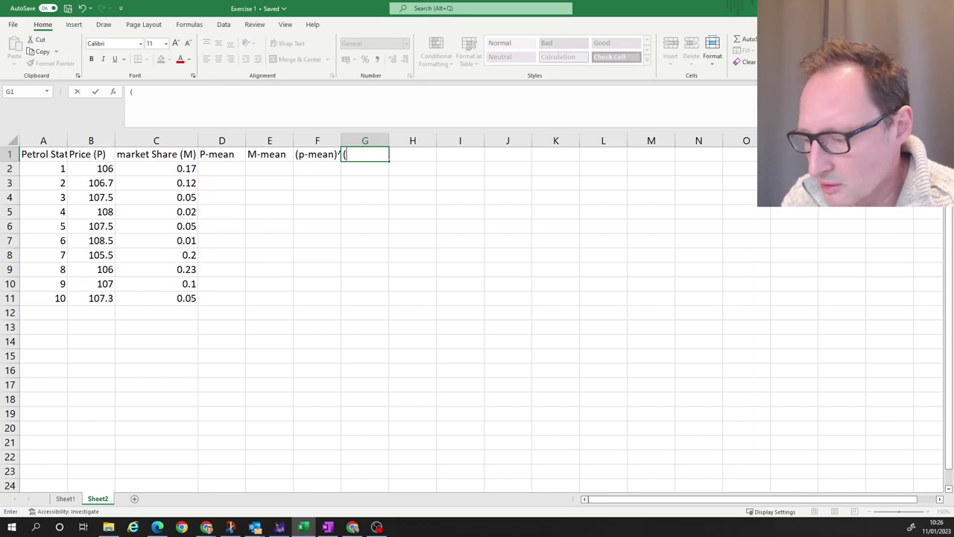
{"action": "type", "text": "M-mean)^2"}
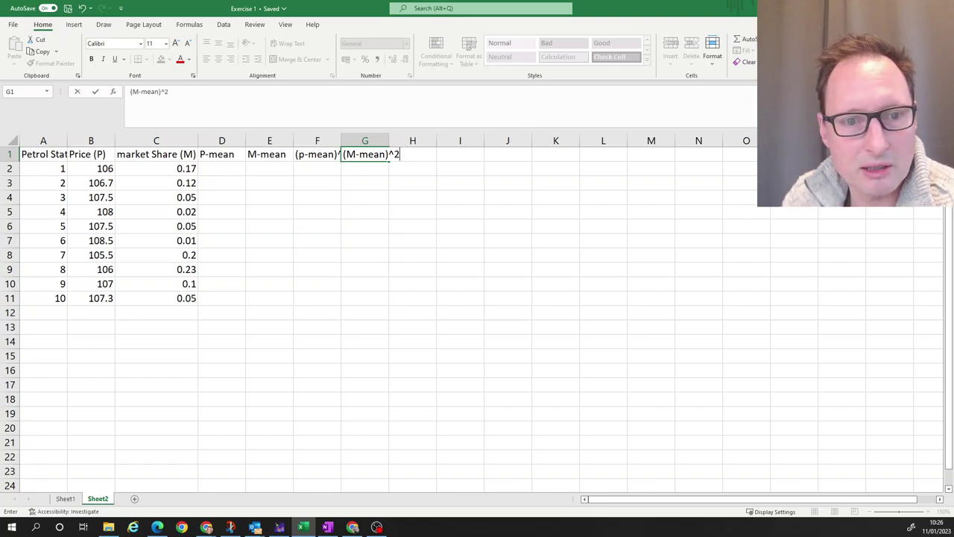
{"action": "key", "text": "Return"}
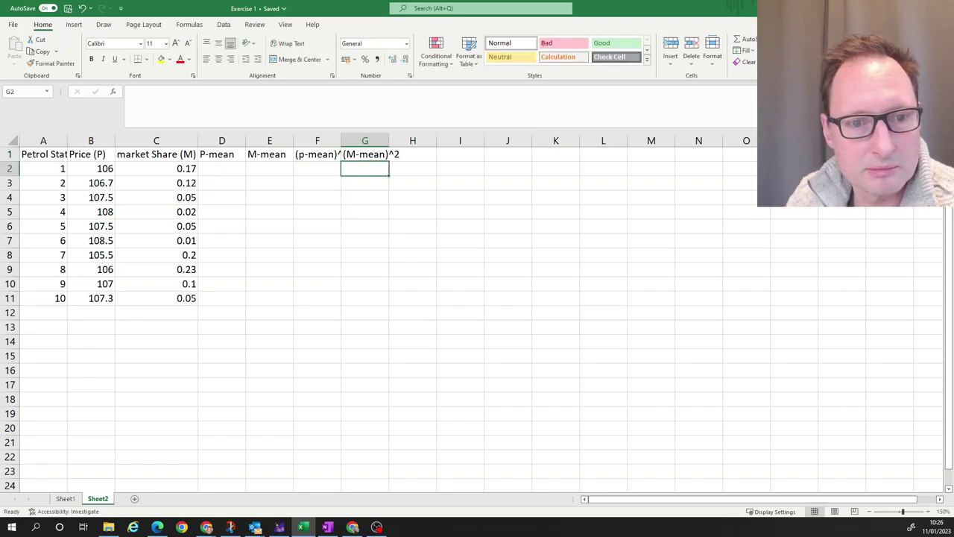
Label cell A12 below the station numbers "sum"
{"action": "left_click", "coordinate": [220, 152]}
{"action": "left_click", "coordinate": [34, 314]}
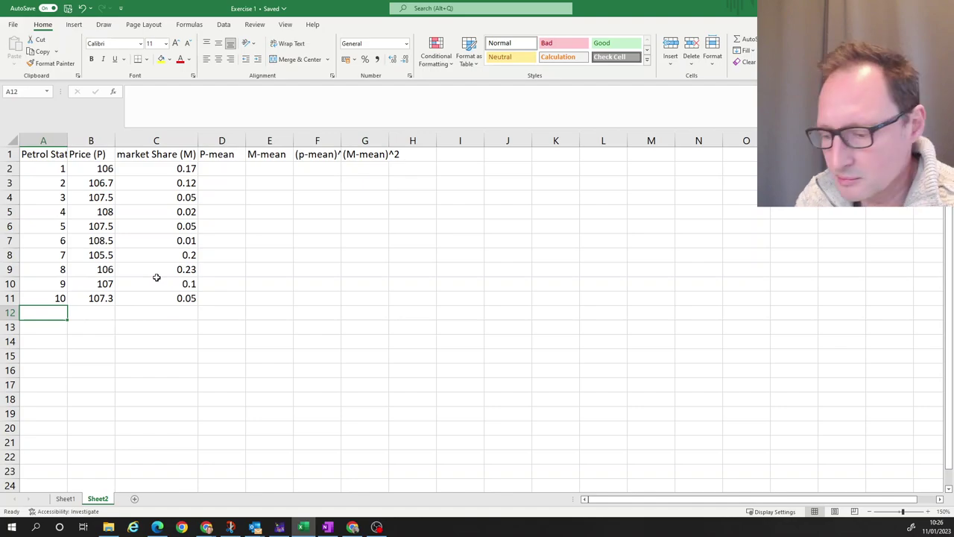
{"action": "type", "text": "sum"}
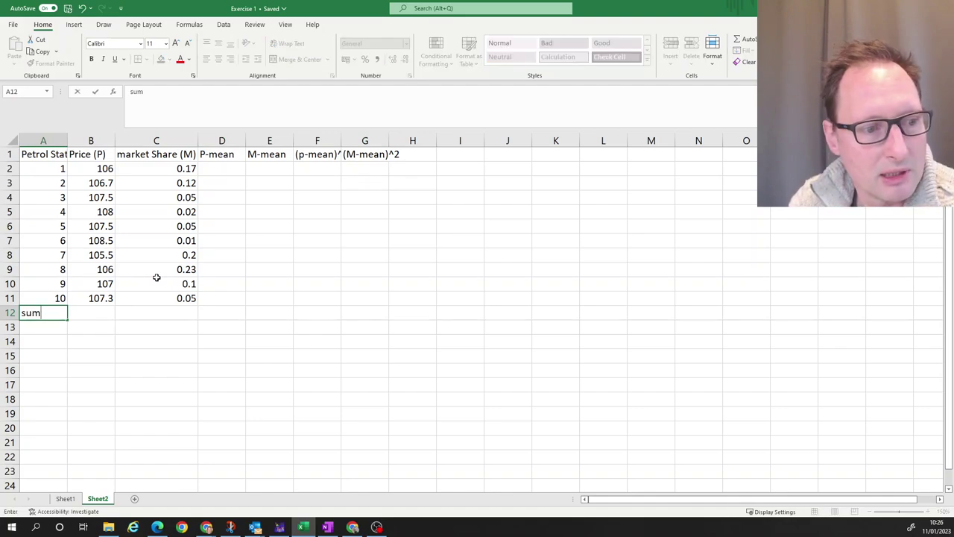
{"action": "key", "text": "Tab"}
Total the prices in B12 with =SUM(B2:B11) and extend the formula to C12 for the market shares
{"action": "type", "text": "="}
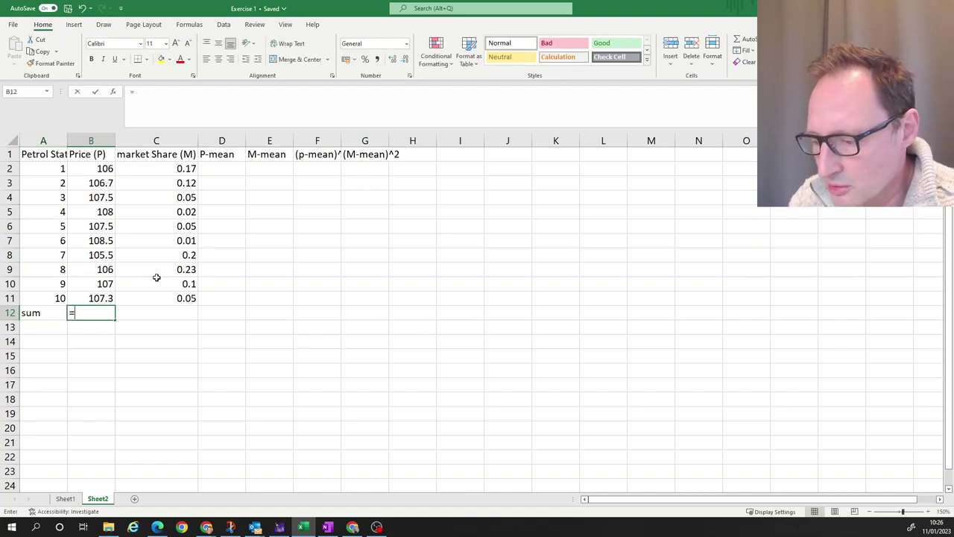
{"action": "type", "text": "sum("}
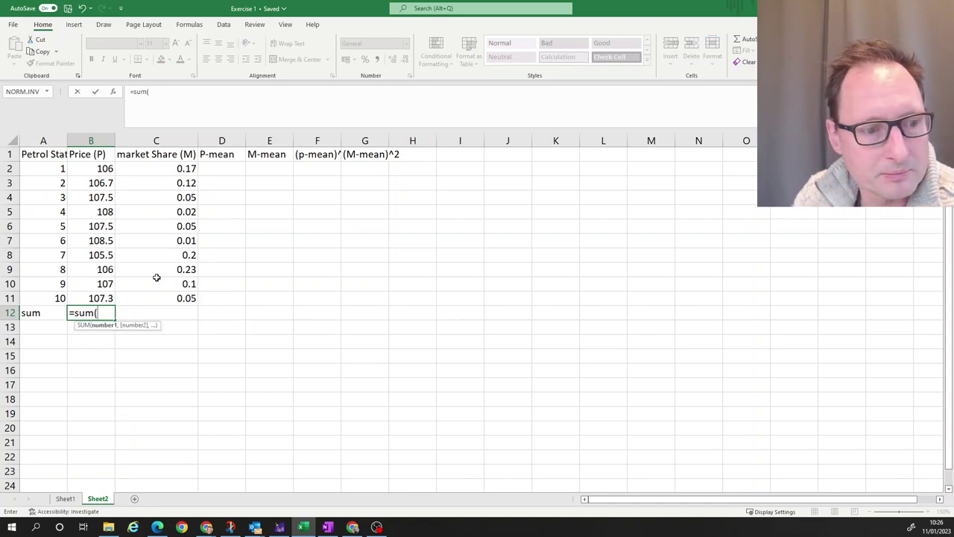
{"action": "key", "text": "Up"}
{"action": "key", "text": "shift+Up"}
{"action": "key", "text": "shift+Up"}
{"action": "key", "text": "shift+Up"}
{"action": "key", "text": "shift+Up"}
{"action": "key", "text": "shift+Up"}
{"action": "key", "text": "shift+Up"}
{"action": "key", "text": "shift+Up"}
{"action": "key", "text": "shift+Up"}
{"action": "key", "text": "shift+Up"}
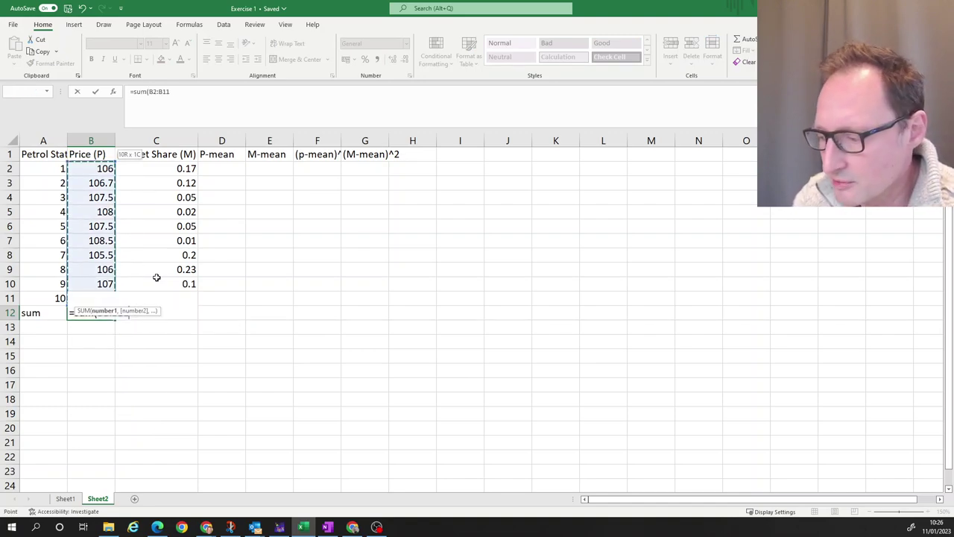
{"action": "type", "text": ")"}
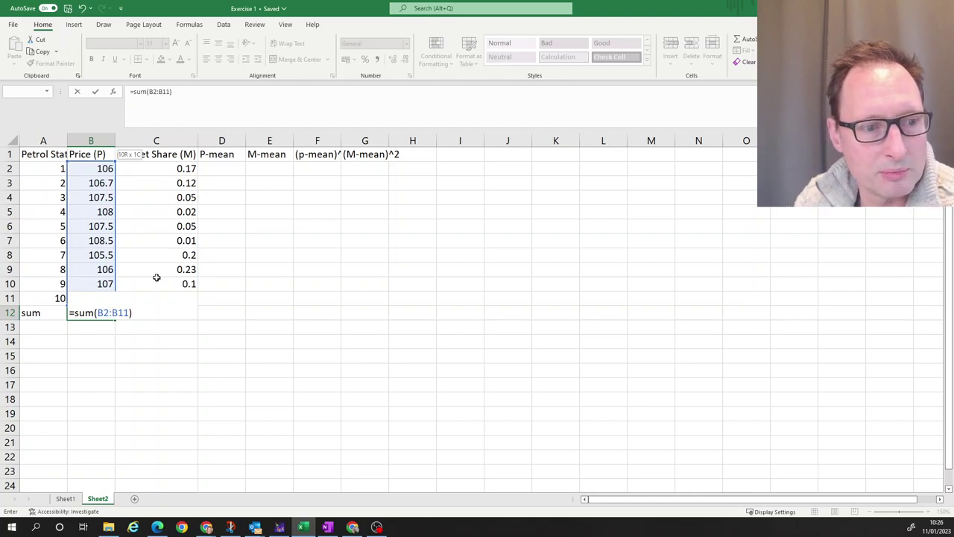
{"action": "key", "text": "Return"}
{"action": "left_click", "coordinate": [108, 314]}
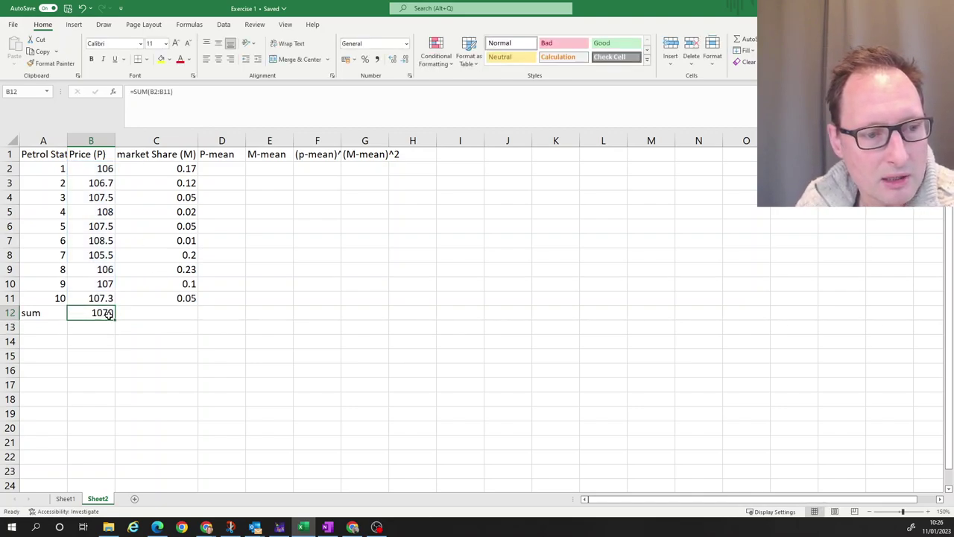
{"action": "left_click_drag", "start_coordinate": [114, 319], "coordinate": [158, 319]}
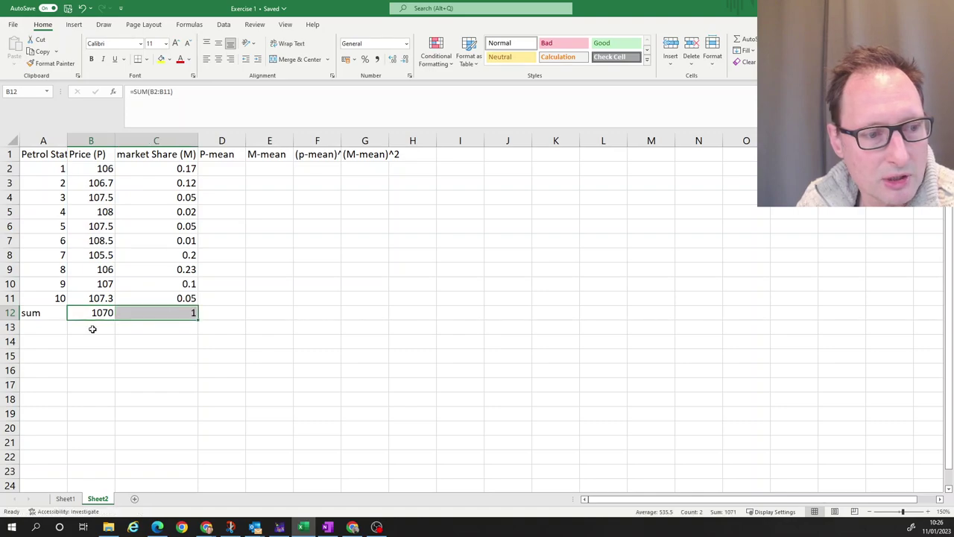
Label cell A14 "mean" and calculate the mean price in B14 with =B12/10
{"action": "left_click", "coordinate": [47, 341]}
{"action": "type", "text": "mean"}
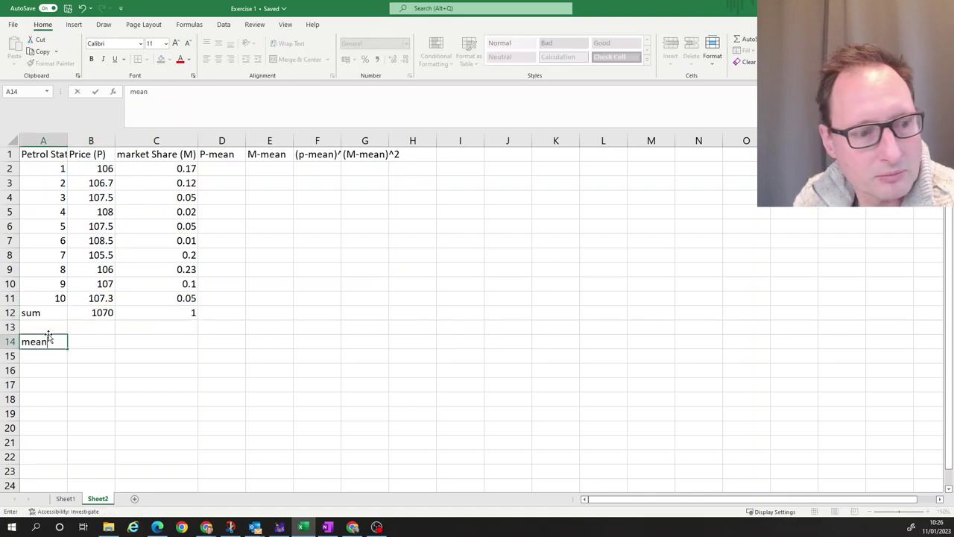
{"action": "key", "text": "Tab"}
{"action": "type", "text": "="}
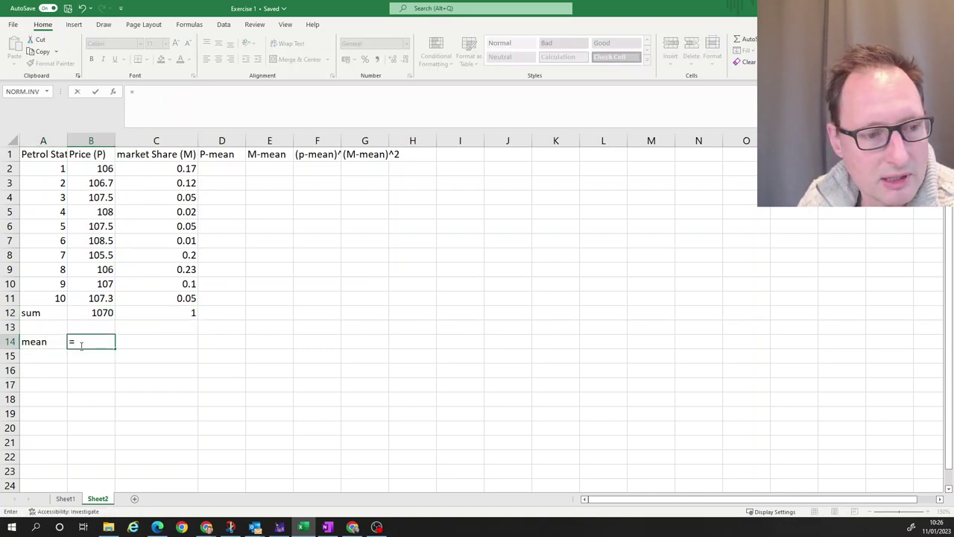
{"action": "left_click", "coordinate": [107, 313]}
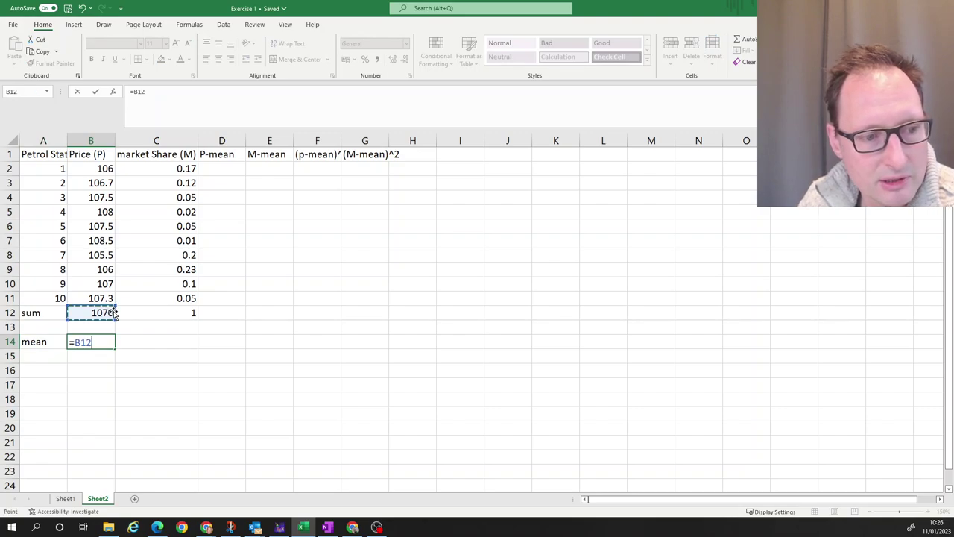
{"action": "type", "text": "/10"}
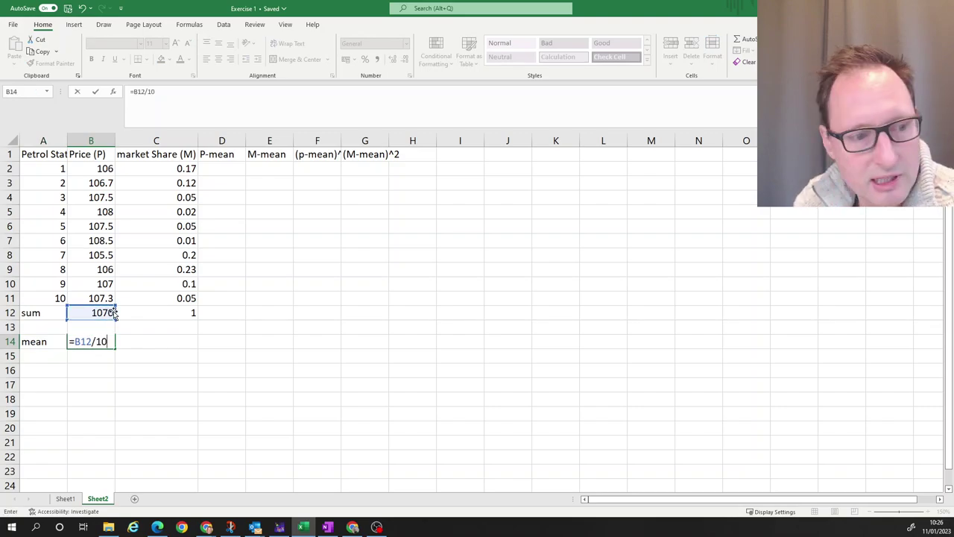
{"action": "key", "text": "Return"}
Calculate the mean market share in C14 with =C12/10
{"action": "key", "text": "Up"}
{"action": "key", "text": "Right"}
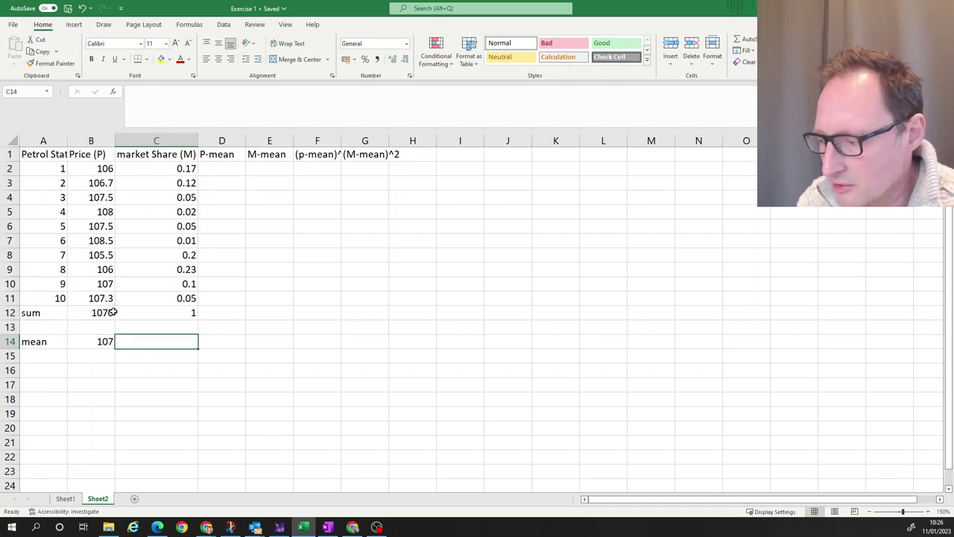
{"action": "type", "text": "="}
{"action": "key", "text": "Up"}
{"action": "key", "text": "Up"}
{"action": "type", "text": "/"}
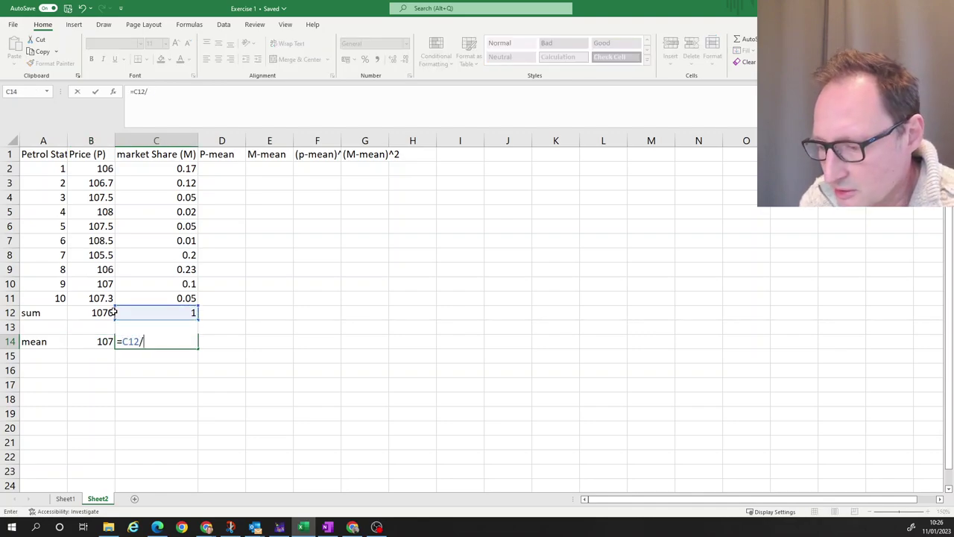
{"action": "type", "text": "10"}
{"action": "key", "text": "Return"}
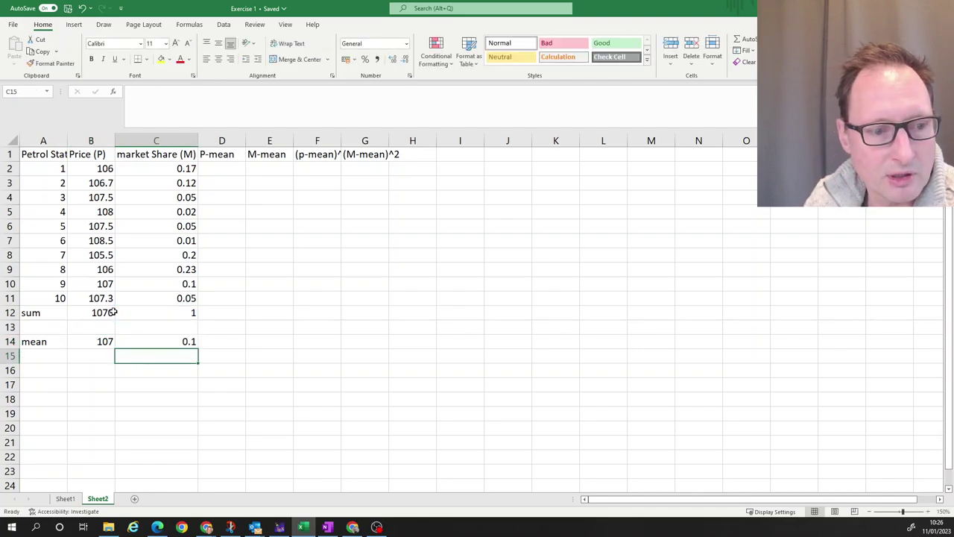
Calculate the first station's price deviation from the mean in D2 with =B2-B14
{"action": "left_click", "coordinate": [241, 168]}
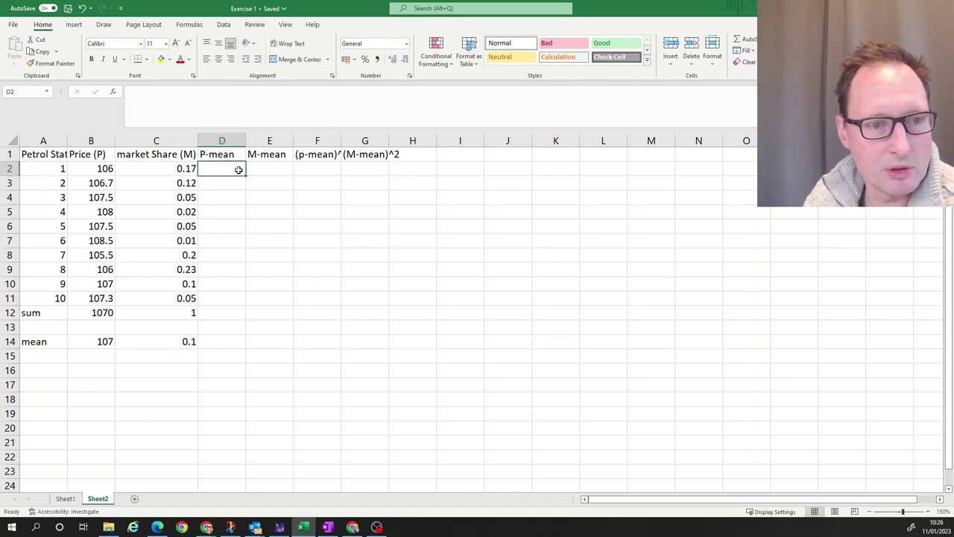
{"action": "type", "text": "="}
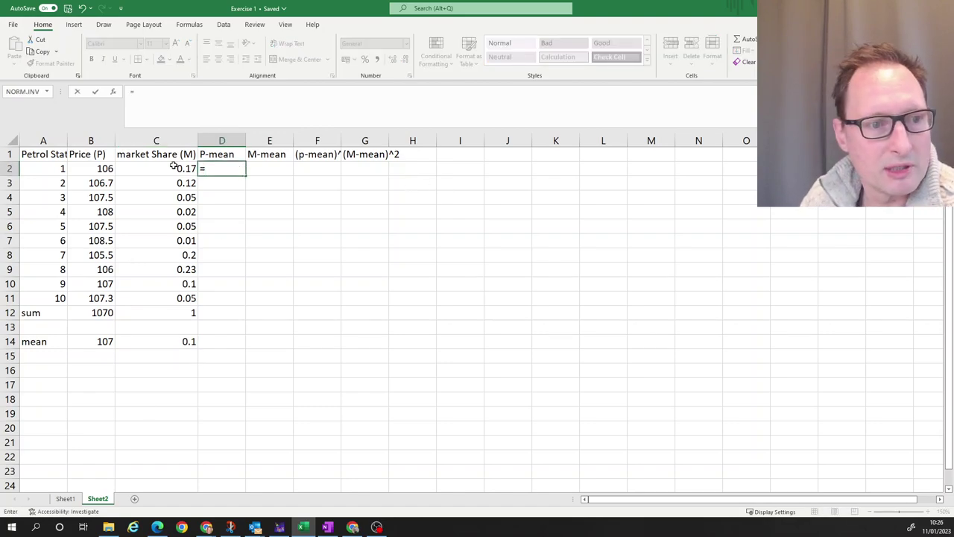
{"action": "left_click", "coordinate": [92, 167]}
{"action": "type", "text": "-"}
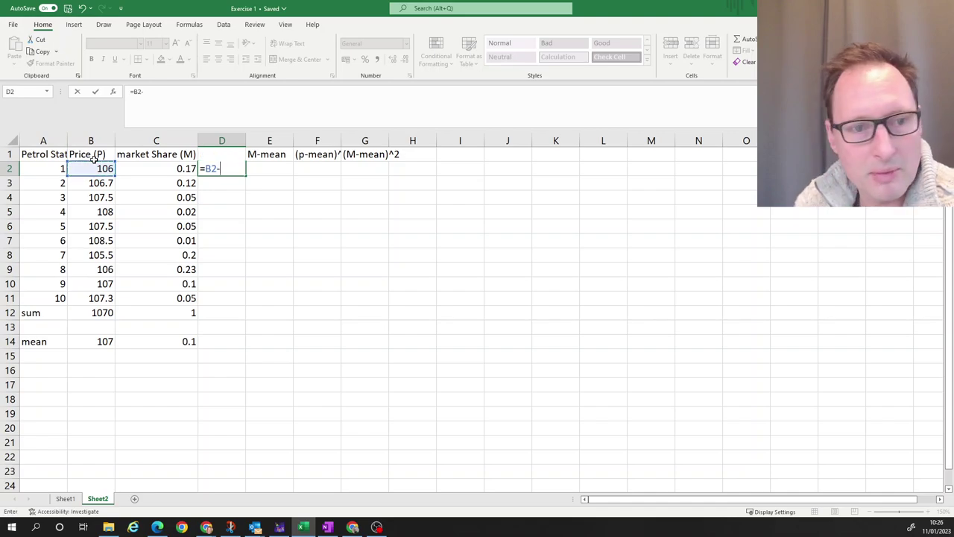
{"action": "left_click", "coordinate": [106, 341]}
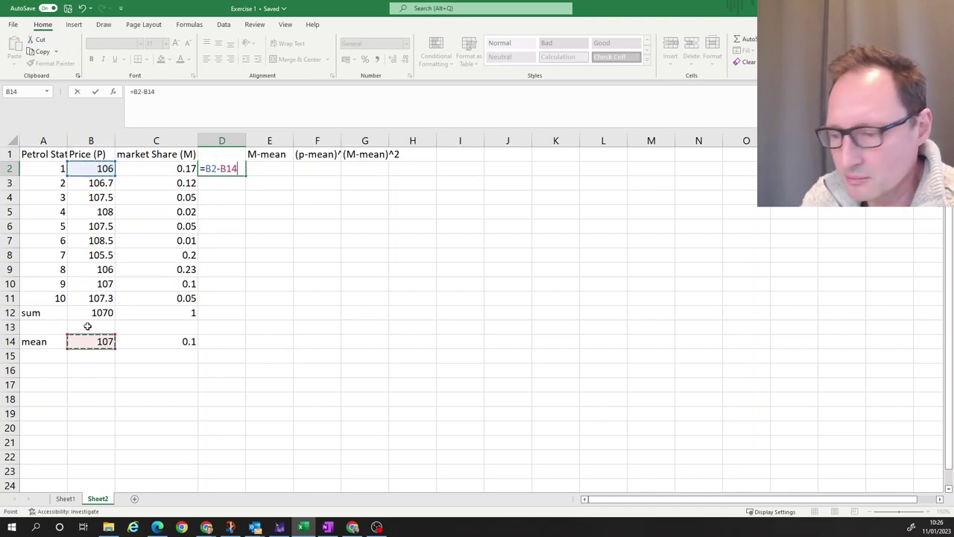
{"action": "key", "text": "Return"}
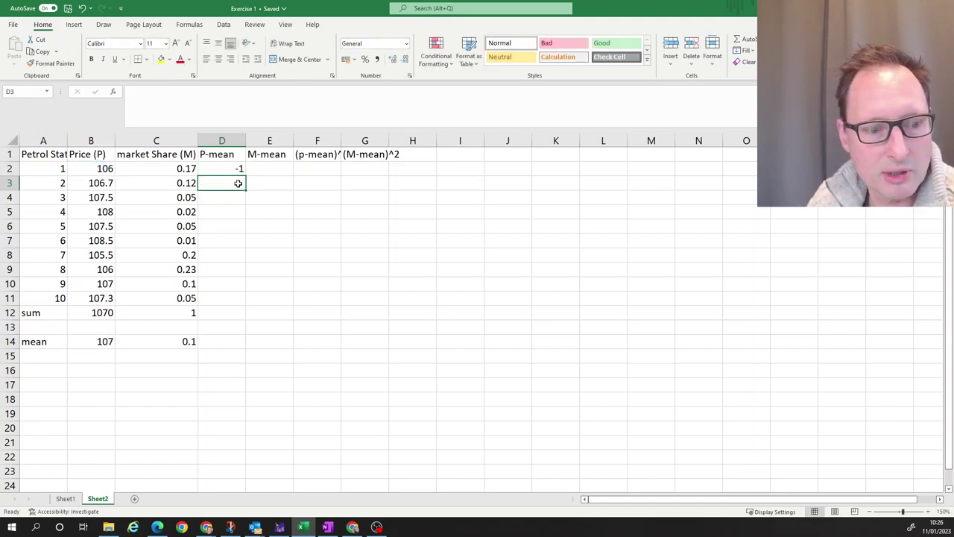
Try filling the relative-reference formula in D2 down to D11 and inspect the copied formula in D6
{"action": "left_click", "coordinate": [231, 168]}
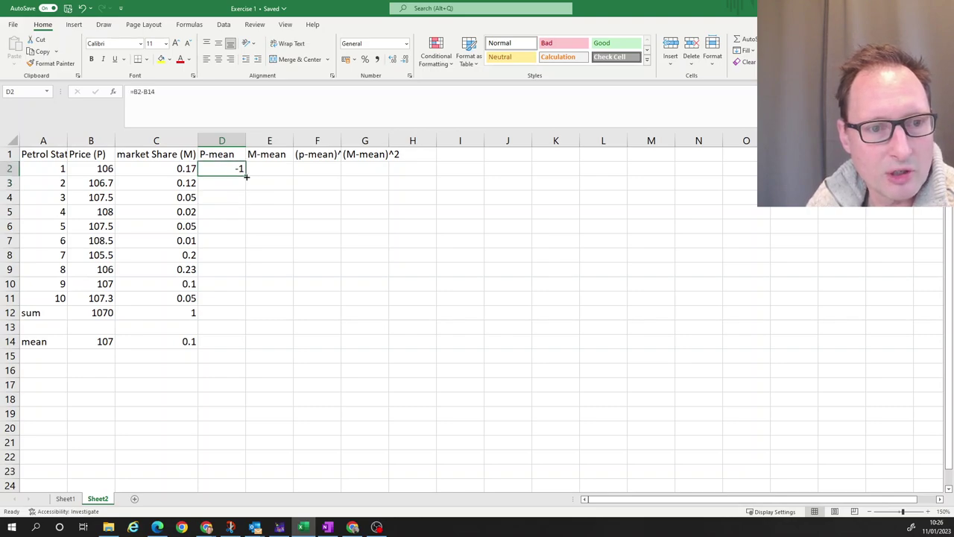
{"action": "left_click_drag", "start_coordinate": [246, 176], "coordinate": [246, 299]}
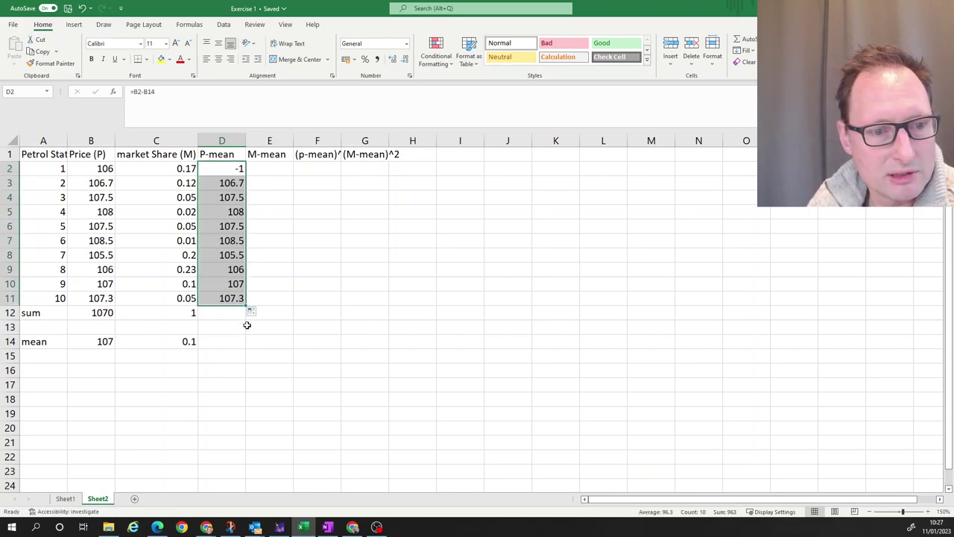
{"action": "double_click", "coordinate": [227, 229]}
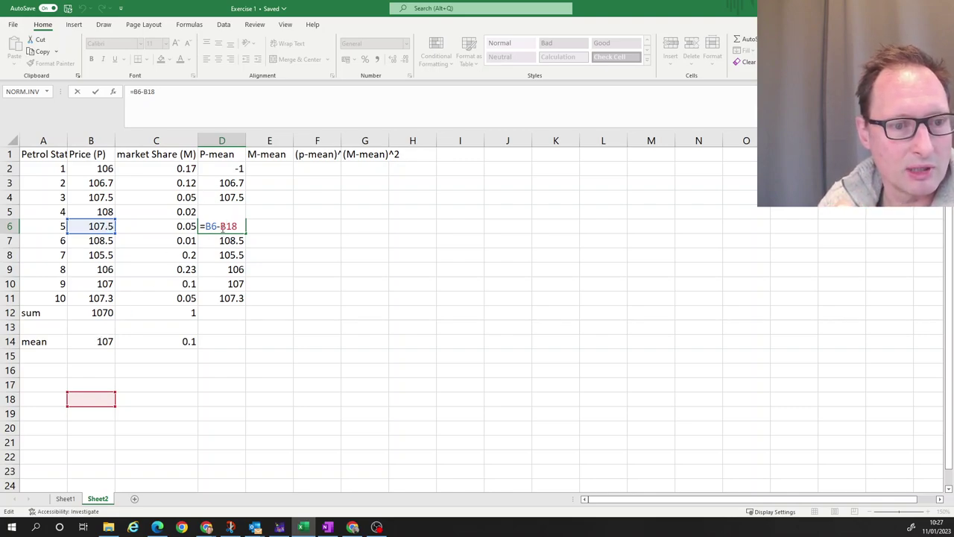
{"action": "key", "text": "Escape"}
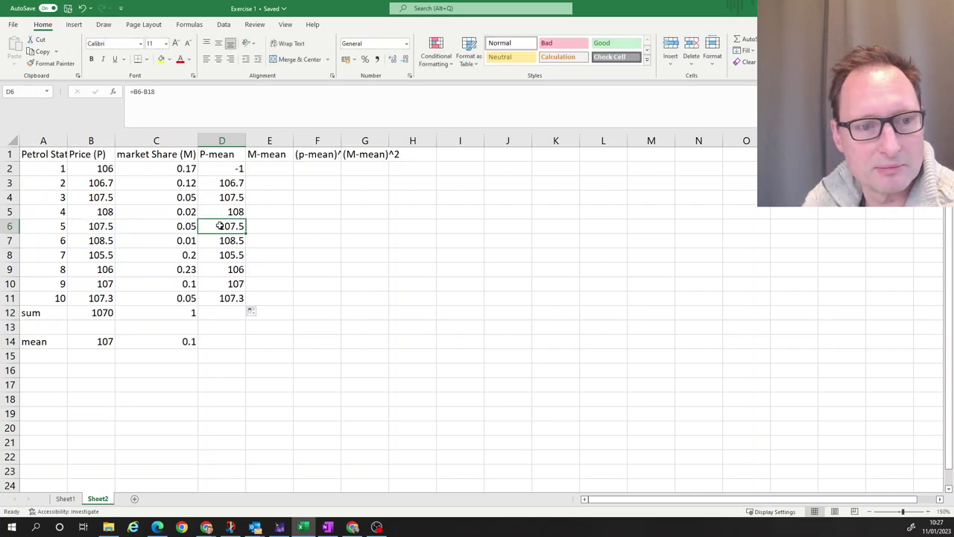
Make the mean reference in D2 absolute so the formula reads =B2-$B$14
{"action": "left_click", "coordinate": [237, 169]}
{"action": "double_click", "coordinate": [237, 168]}
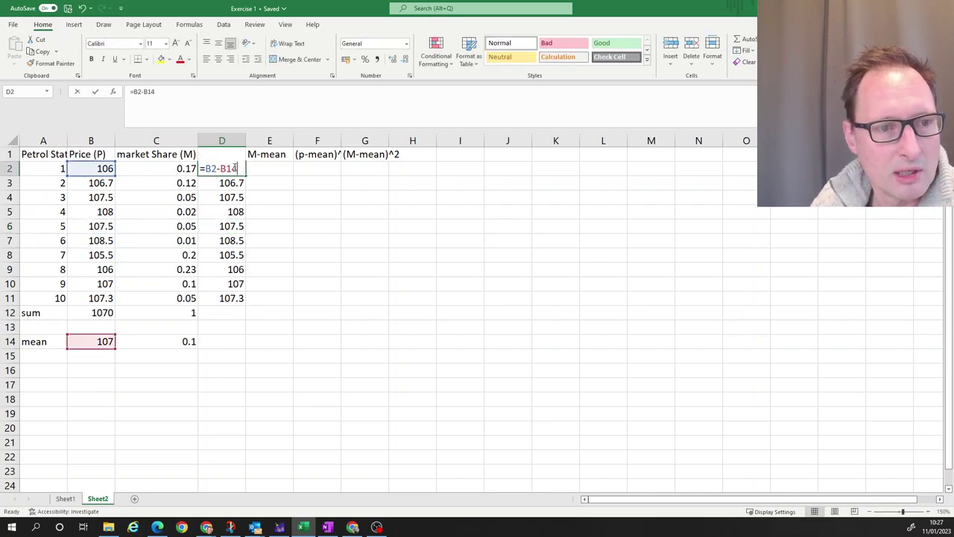
{"action": "left_click", "coordinate": [147, 92]}
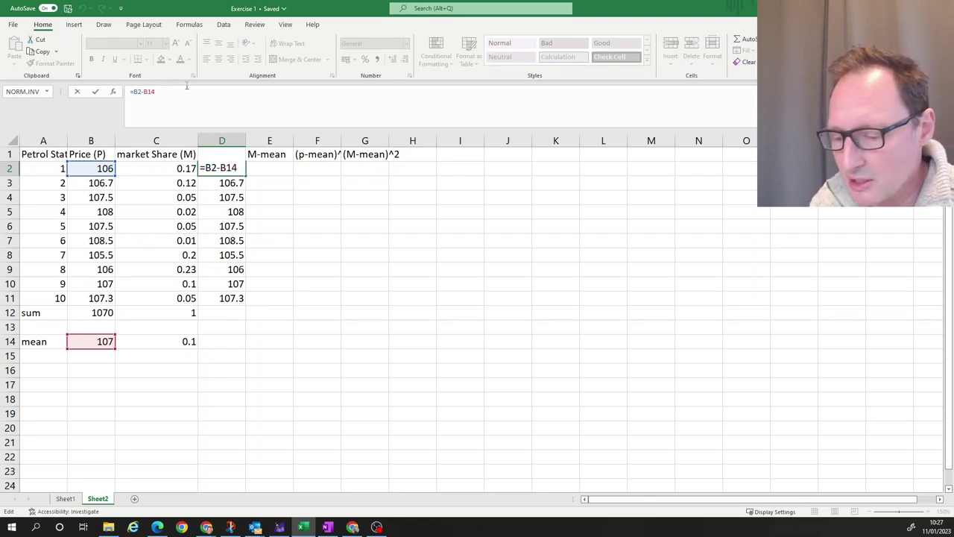
{"action": "type", "text": "$B"}
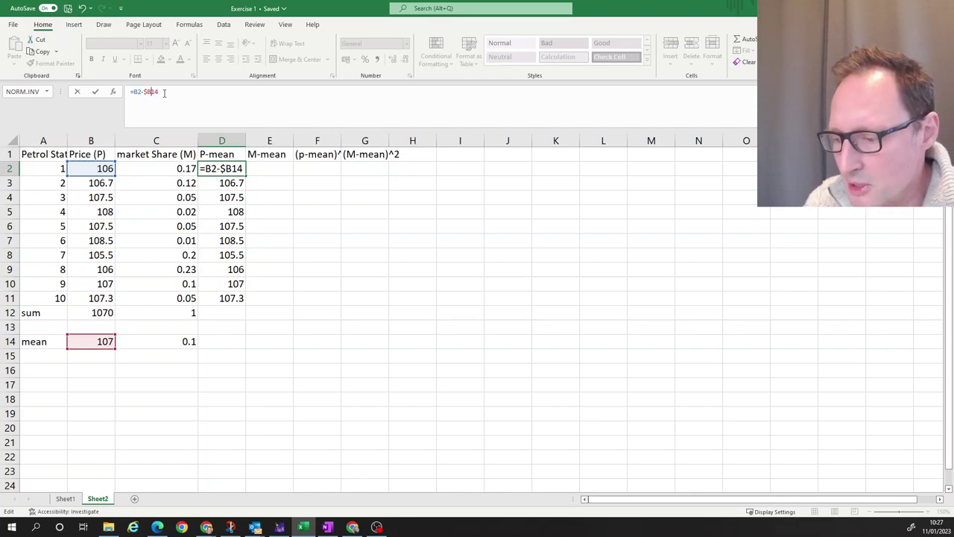
{"action": "type", "text": "$"}
{"action": "key", "text": "Return"}
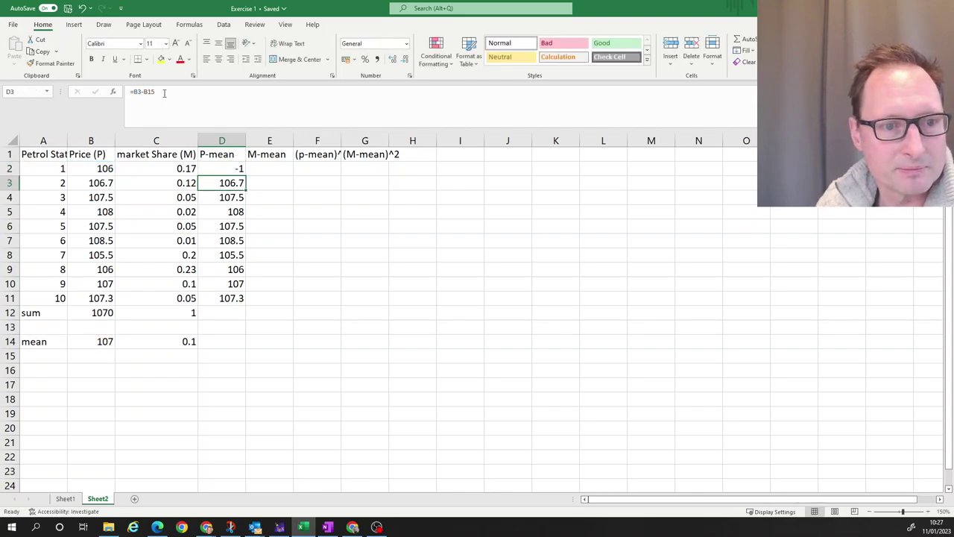
Fill the absolute-reference formula in D2 down to D11 and check the copy in D6
{"action": "left_click", "coordinate": [229, 168]}
{"action": "left_click_drag", "start_coordinate": [246, 176], "coordinate": [252, 301]}
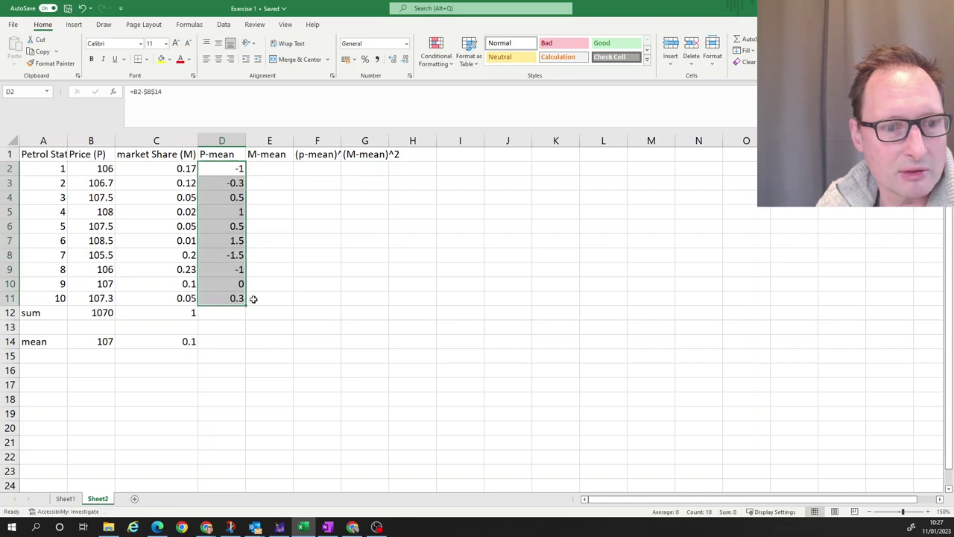
{"action": "double_click", "coordinate": [230, 226]}
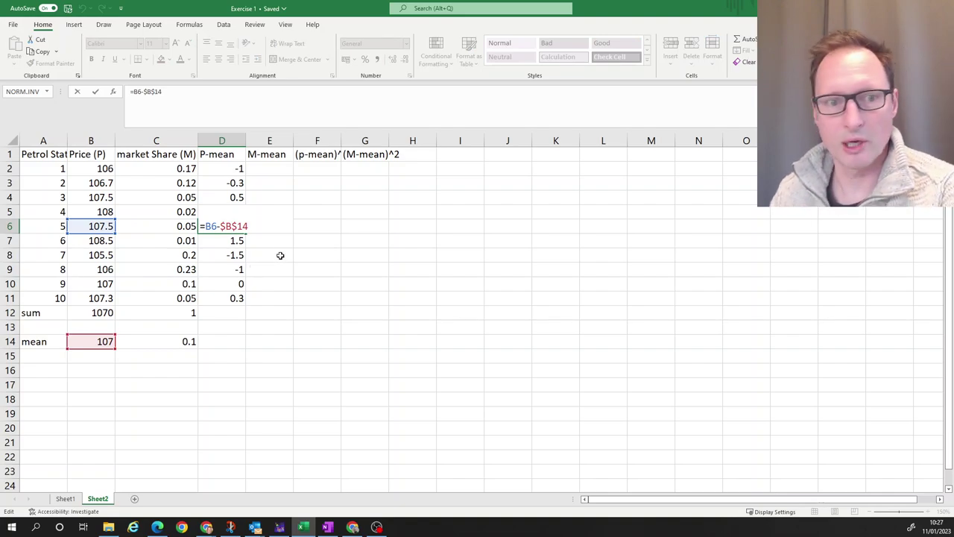
{"action": "key", "text": "ctrl+Return"}
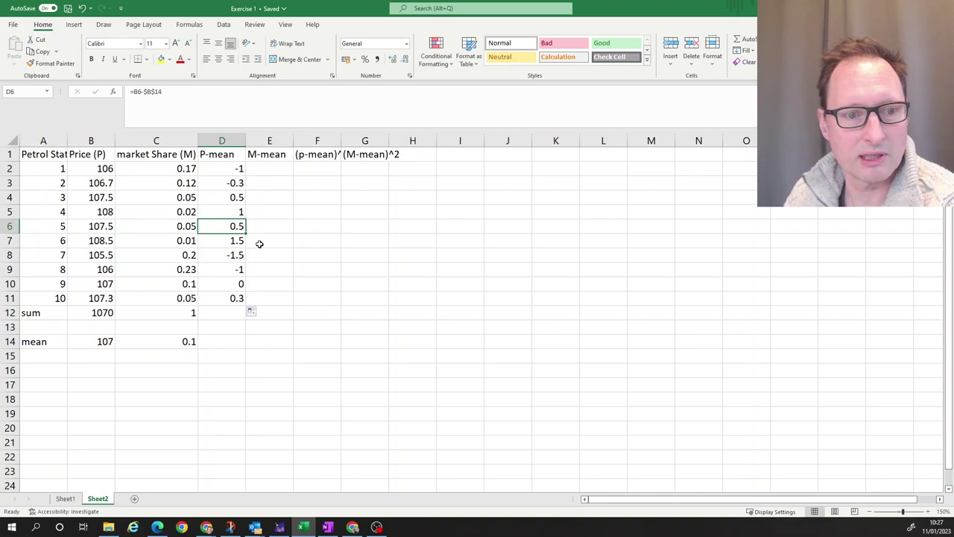
Copy the D2 formula to E2, adapt it to =C2-$C$14 and fill it down to E11
{"action": "left_click", "coordinate": [231, 170]}
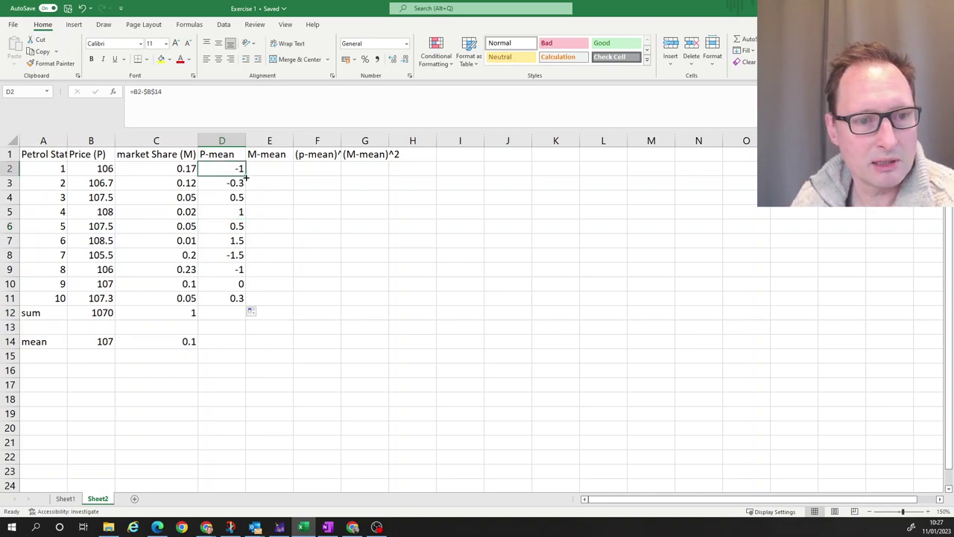
{"action": "left_click_drag", "start_coordinate": [245, 177], "coordinate": [289, 177]}
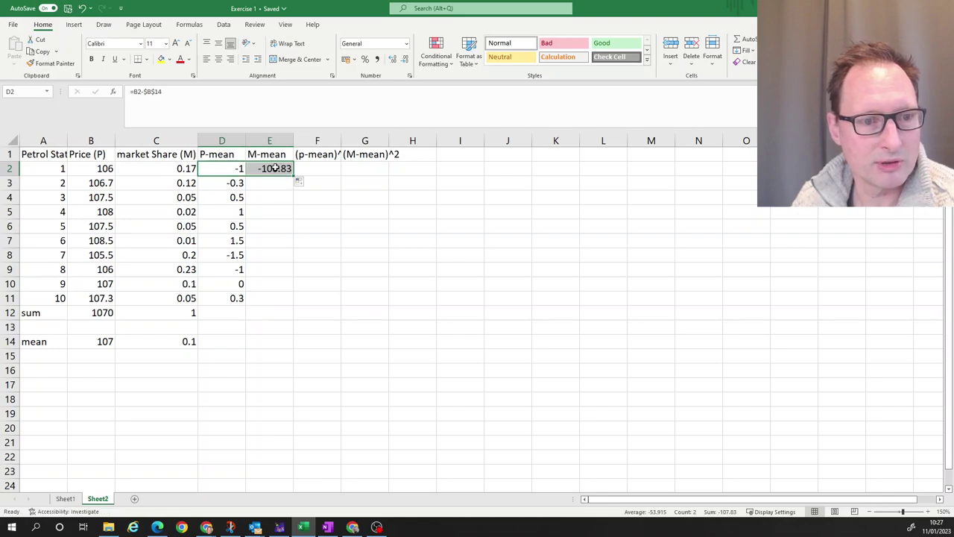
{"action": "double_click", "coordinate": [275, 168]}
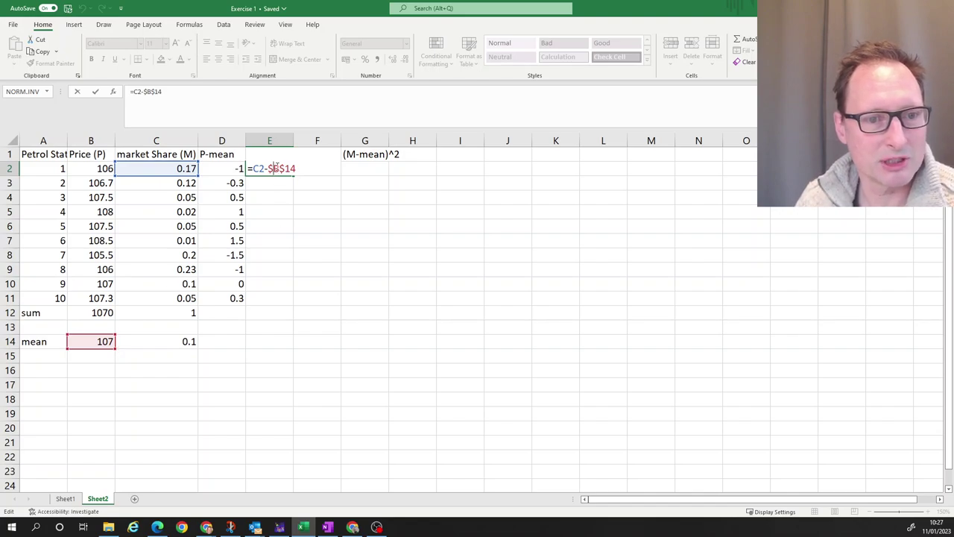
{"action": "type", "text": "C"}
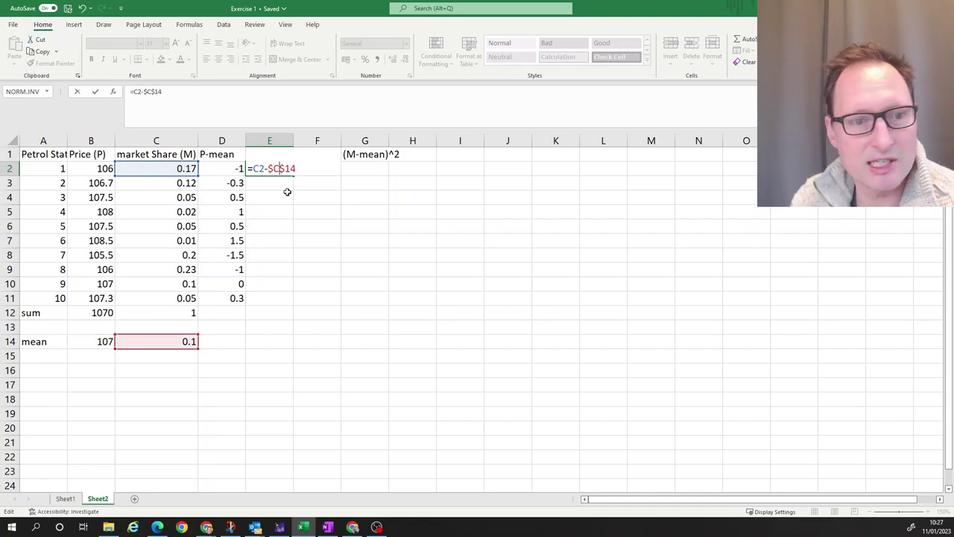
{"action": "key", "text": "Return"}
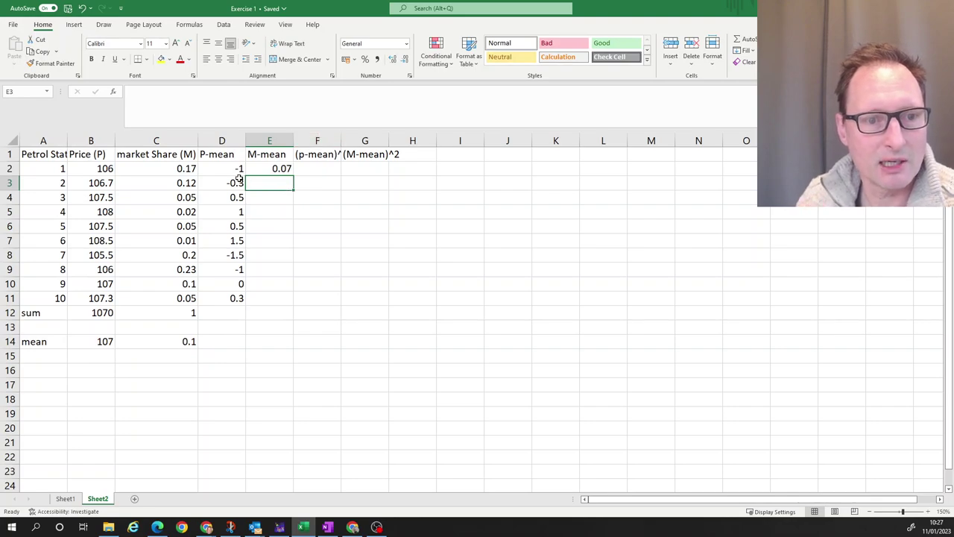
{"action": "left_click", "coordinate": [283, 170]}
{"action": "left_click_drag", "start_coordinate": [296, 176], "coordinate": [293, 304]}
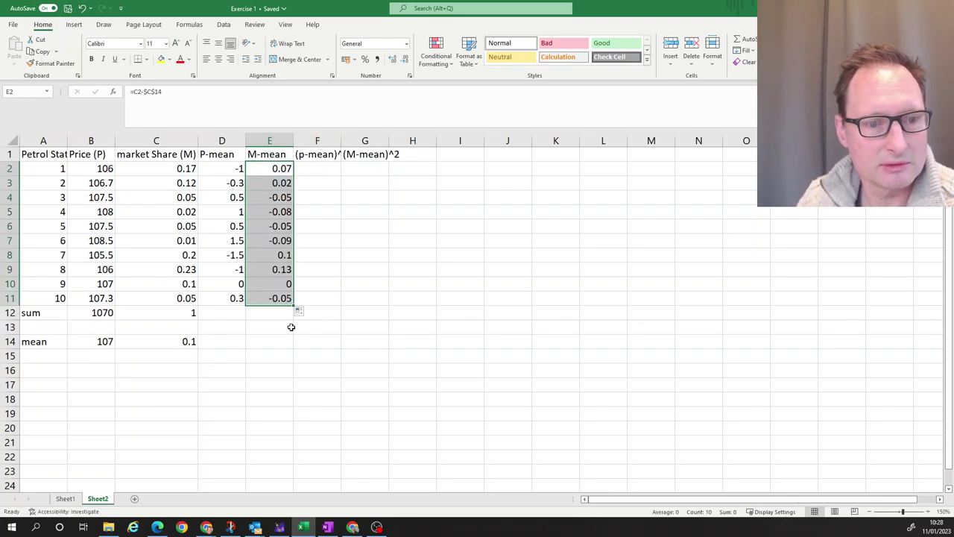
Enter the formula =D2^2 in F2 to square the first price deviation
{"action": "left_click", "coordinate": [313, 169]}
{"action": "type", "text": "="}
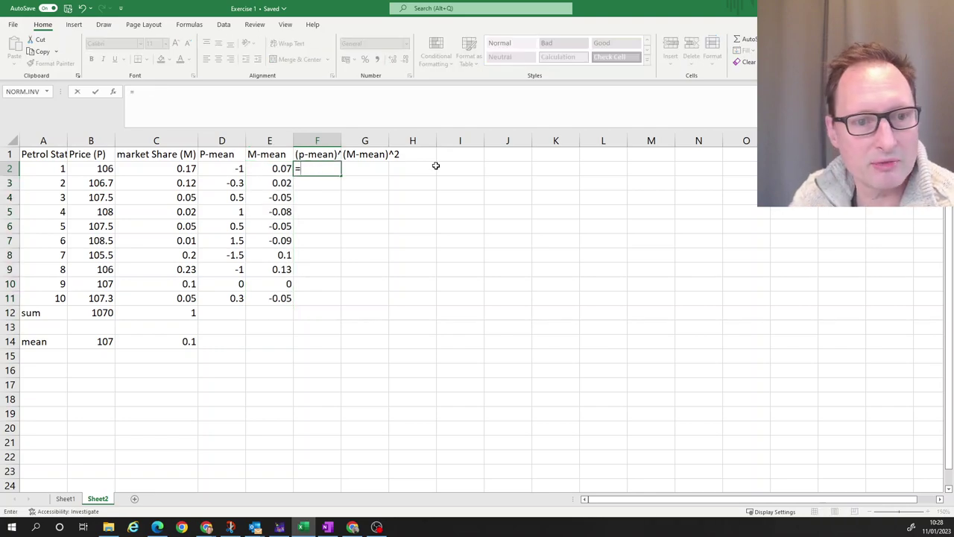
{"action": "key", "text": "Left"}
{"action": "key", "text": "Left"}
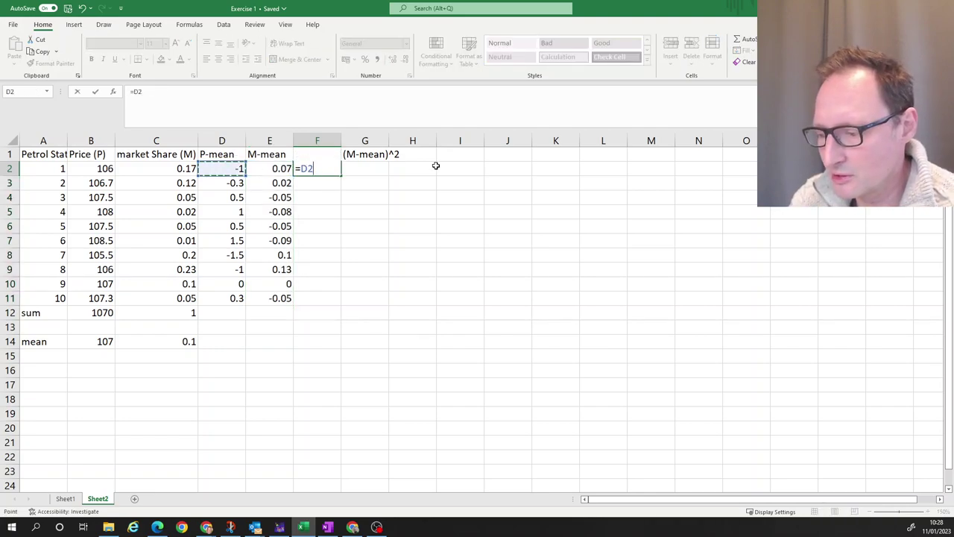
{"action": "type", "text": "^2"}
{"action": "key", "text": "Return"}
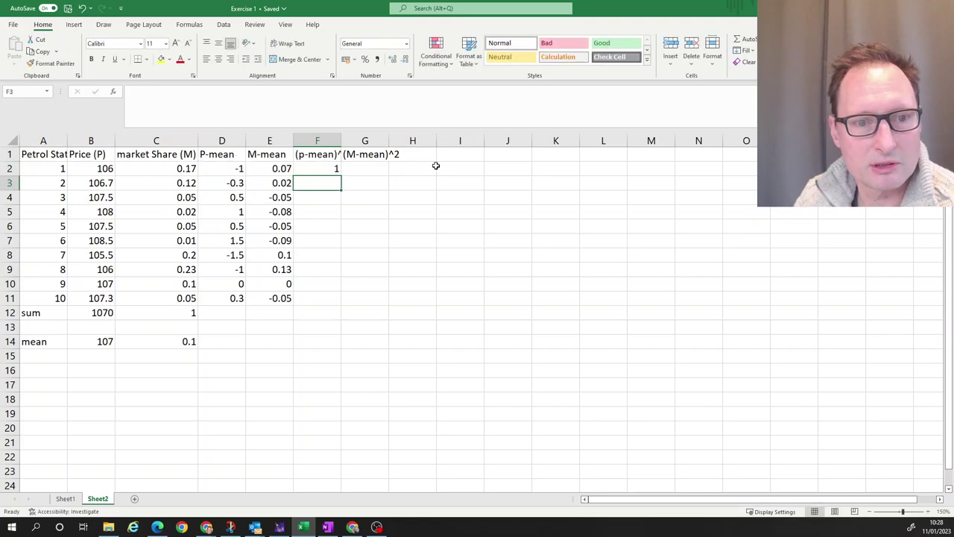
Copy the F2 formula to G2, check that it reads =E2^2, and fill both columns down to row 11
{"action": "left_click", "coordinate": [335, 169]}
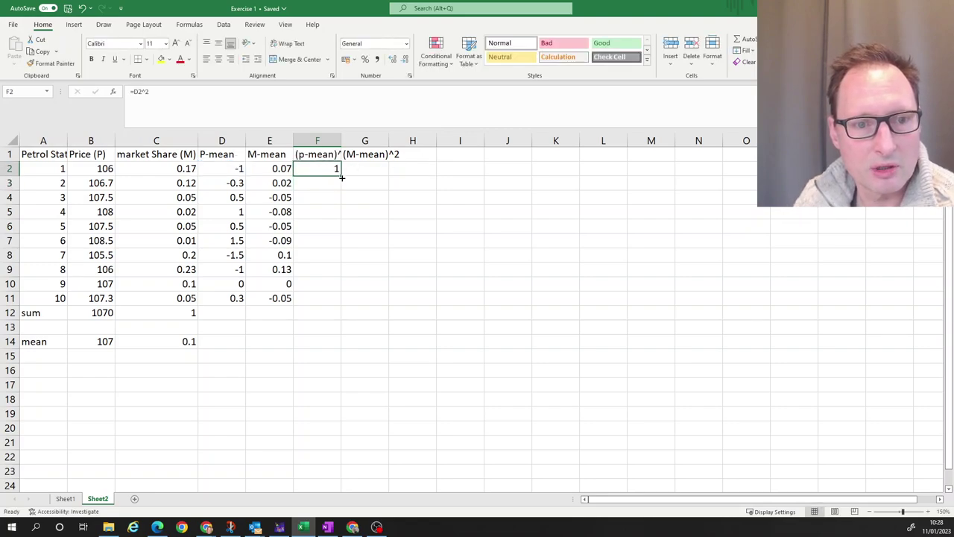
{"action": "left_click_drag", "start_coordinate": [341, 178], "coordinate": [368, 190]}
{"action": "left_click", "coordinate": [369, 193]}
{"action": "left_click", "coordinate": [366, 168]}
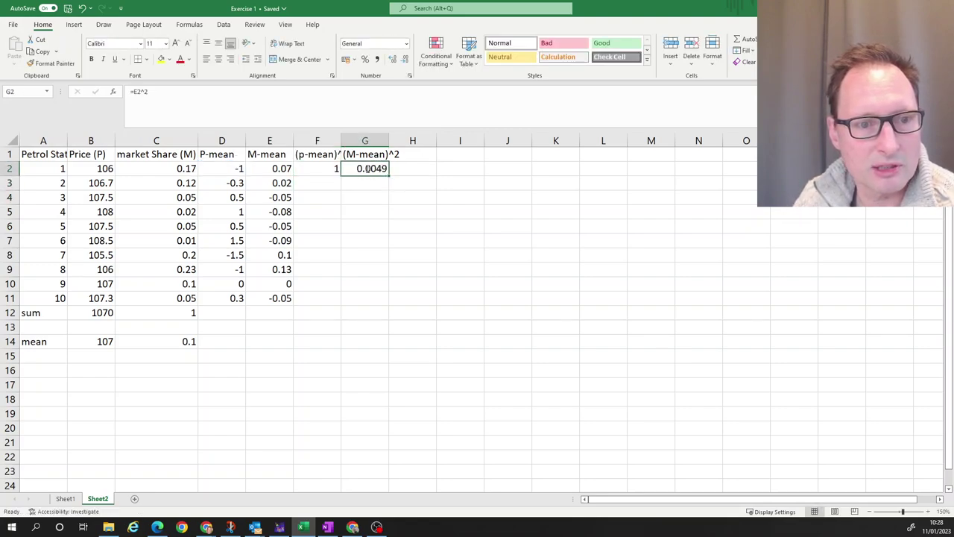
{"action": "double_click", "coordinate": [366, 168]}
{"action": "key", "text": "Escape"}
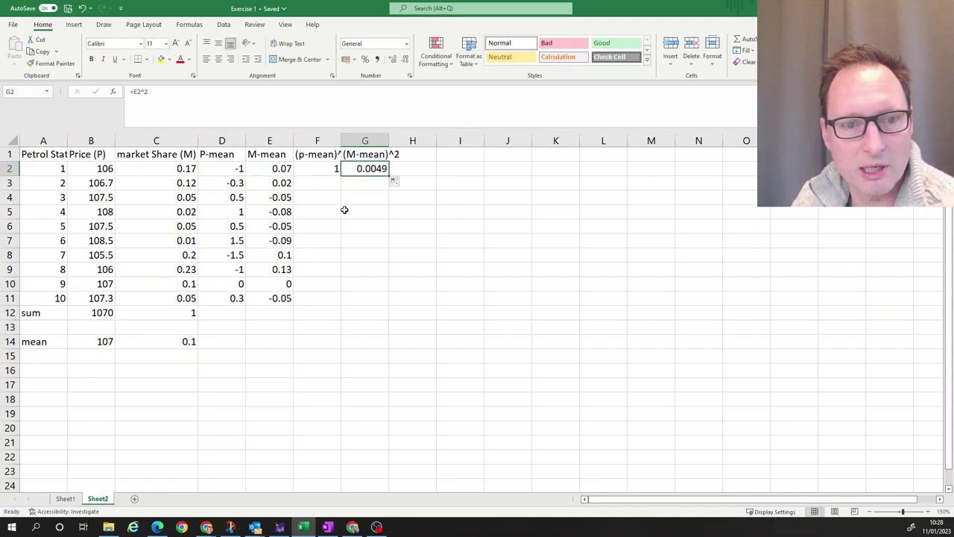
{"action": "left_click_drag", "start_coordinate": [336, 170], "coordinate": [378, 304]}
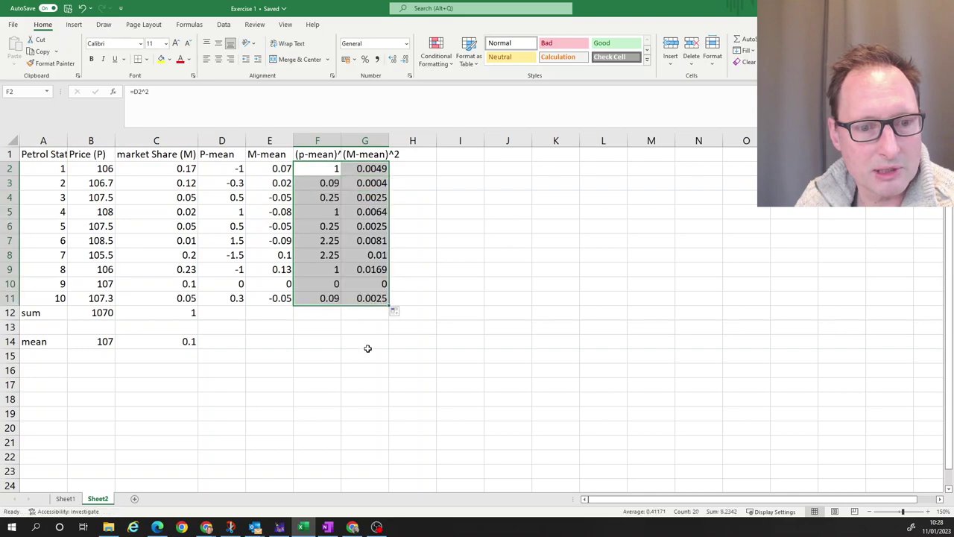
Extend the C12 sum formula across to G12 and check the copied ranges in F12 and G12
{"action": "left_click", "coordinate": [328, 313]}
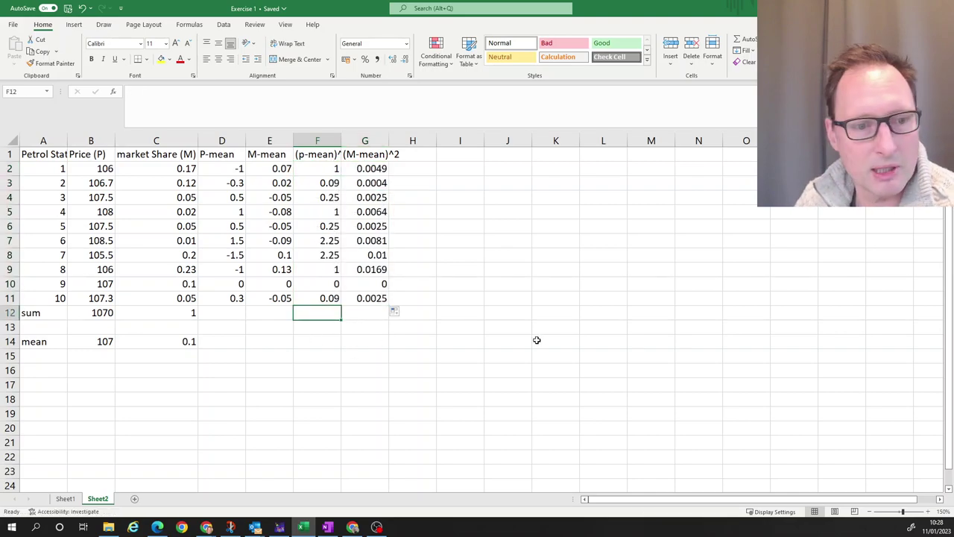
{"action": "left_click", "coordinate": [171, 317]}
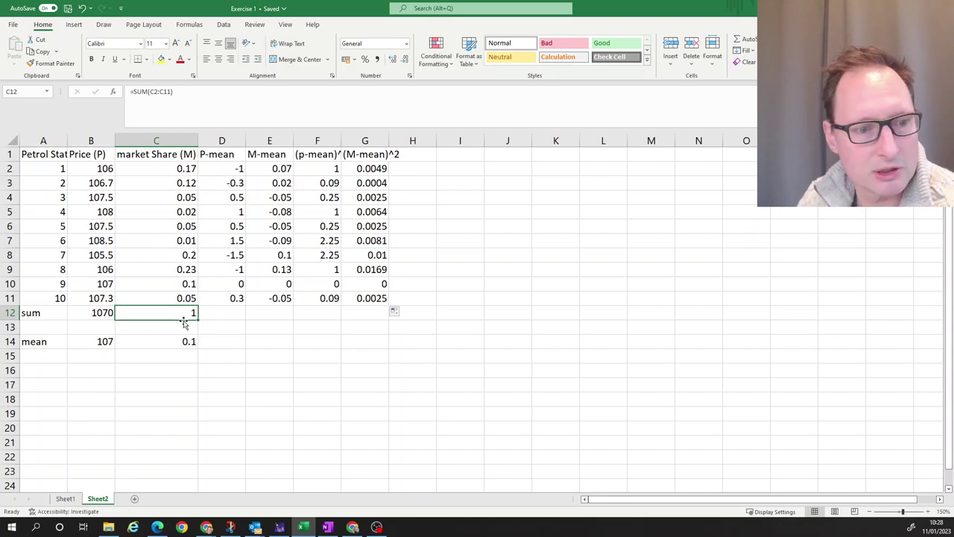
{"action": "left_click_drag", "start_coordinate": [198, 319], "coordinate": [372, 337]}
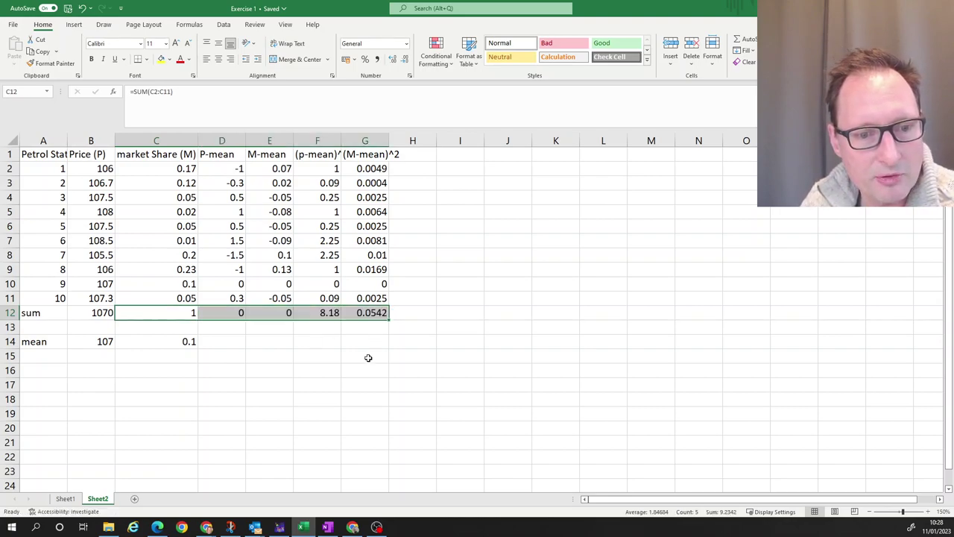
{"action": "double_click", "coordinate": [314, 312]}
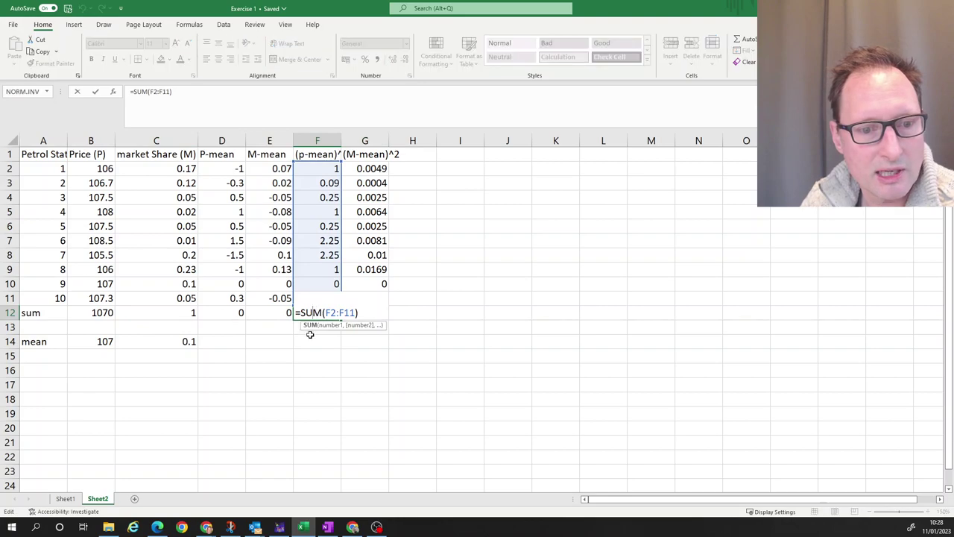
{"action": "key", "text": "Escape"}
{"action": "double_click", "coordinate": [349, 312]}
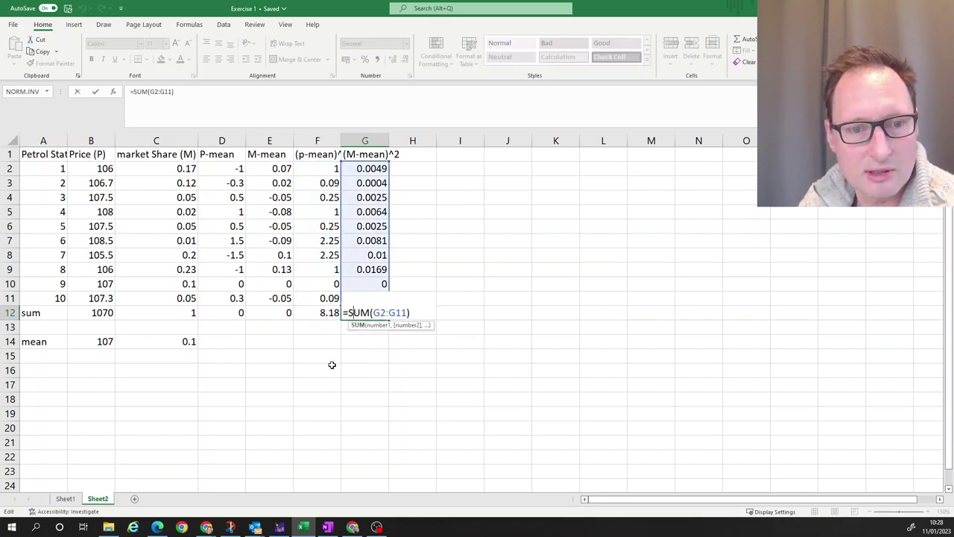
{"action": "key", "text": "Escape"}
Label cell A15 as "samp var"
{"action": "left_click", "coordinate": [51, 360]}
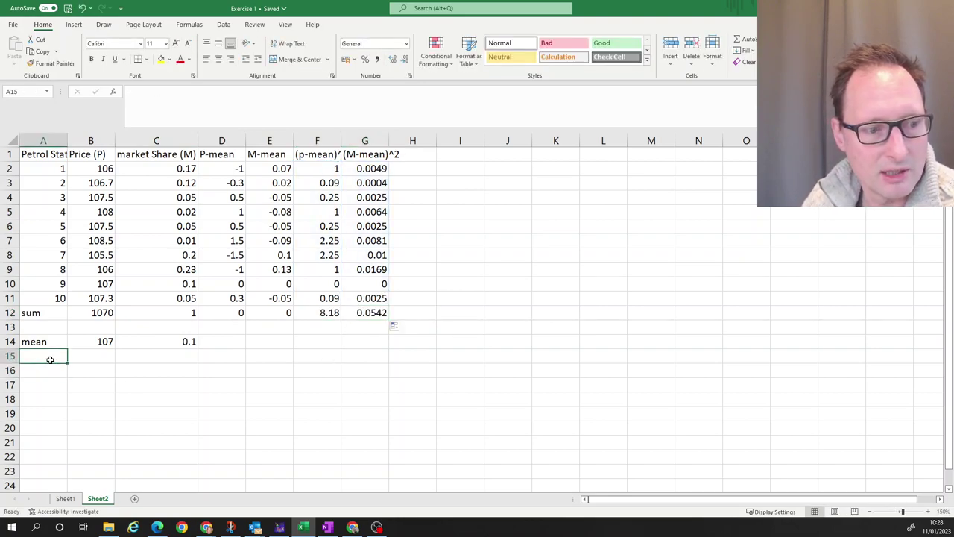
{"action": "type", "text": "va"}
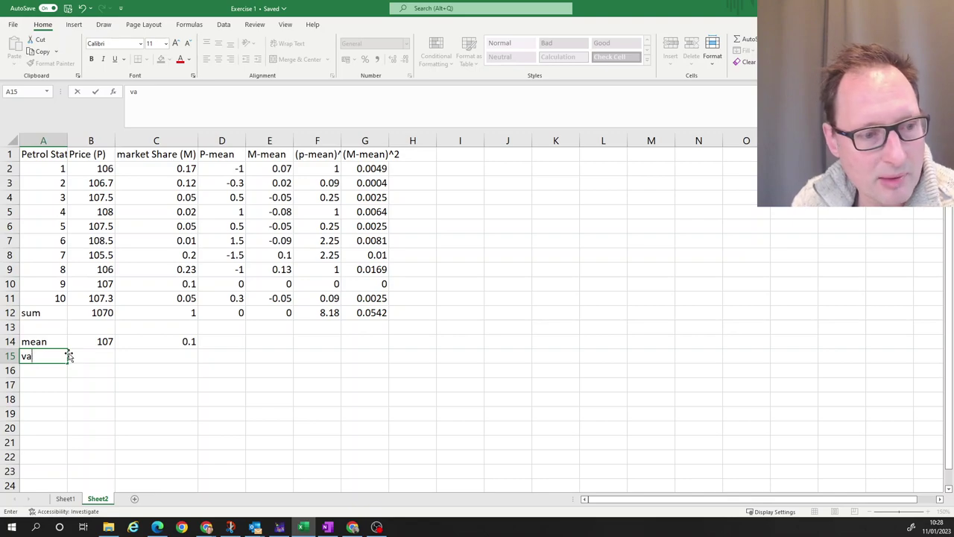
{"action": "key", "text": "BackSpace"}
{"action": "key", "text": "BackSpace"}
{"action": "type", "text": "samp"}
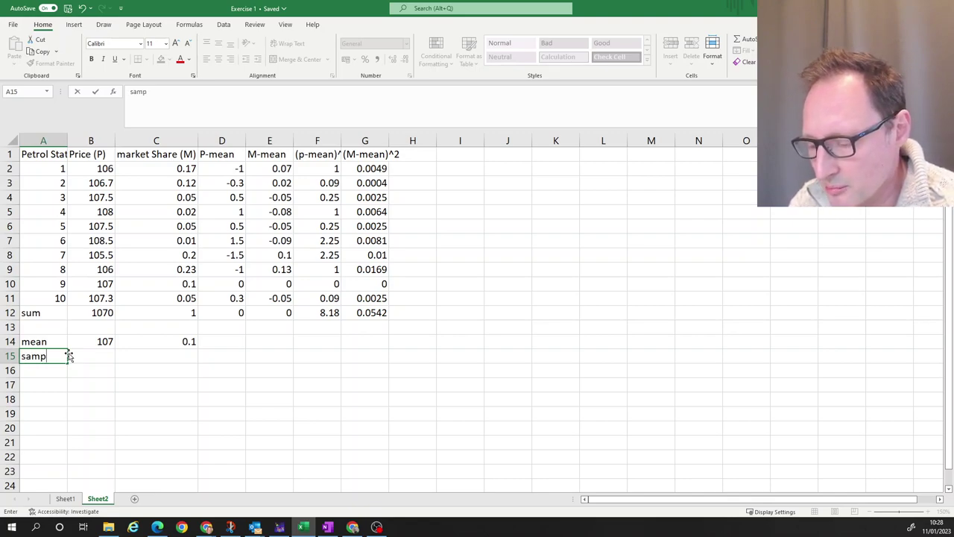
{"action": "type", "text": " var"}
{"action": "key", "text": "Return"}
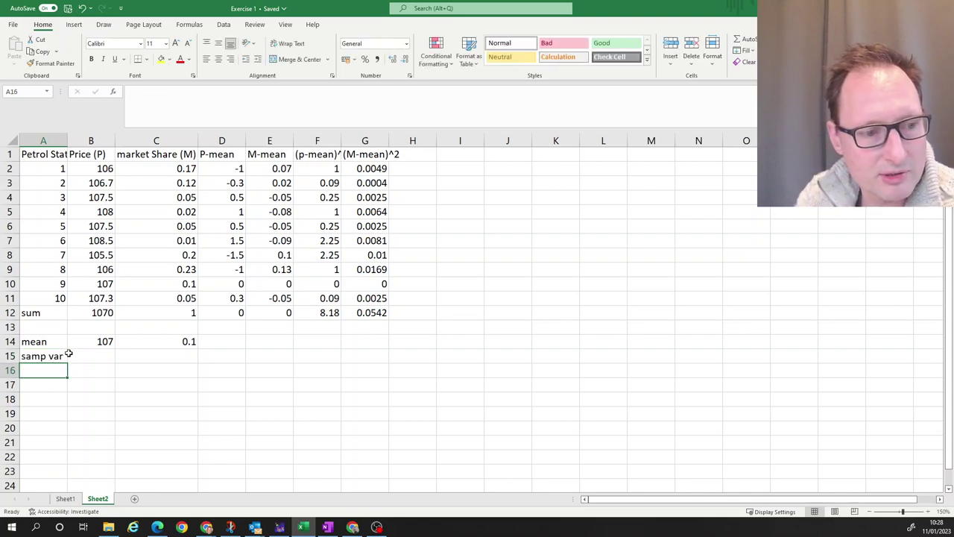
Enter =F12/9 in B15 and try copying it across to C15
{"action": "key", "text": "Up"}
{"action": "key", "text": "Right"}
{"action": "type", "text": "="}
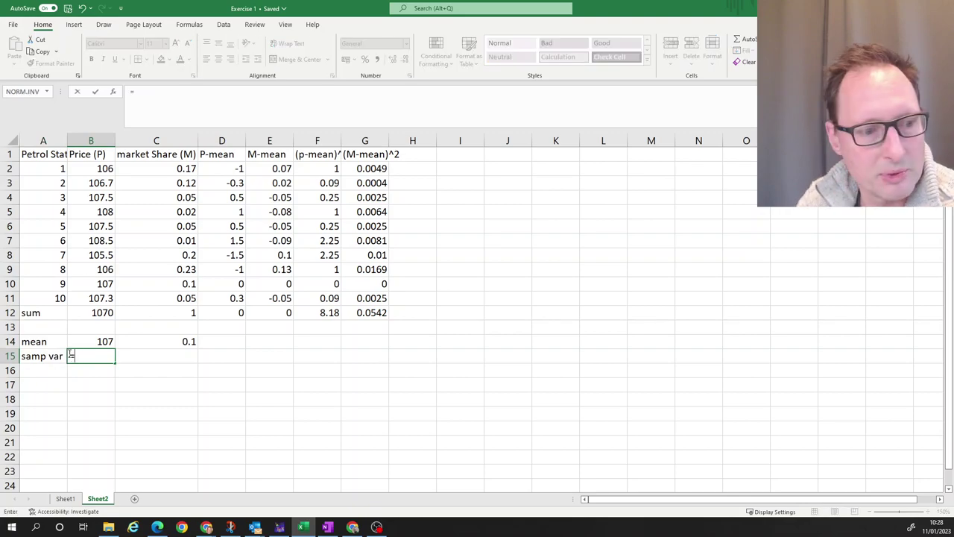
{"action": "left_click", "coordinate": [330, 313]}
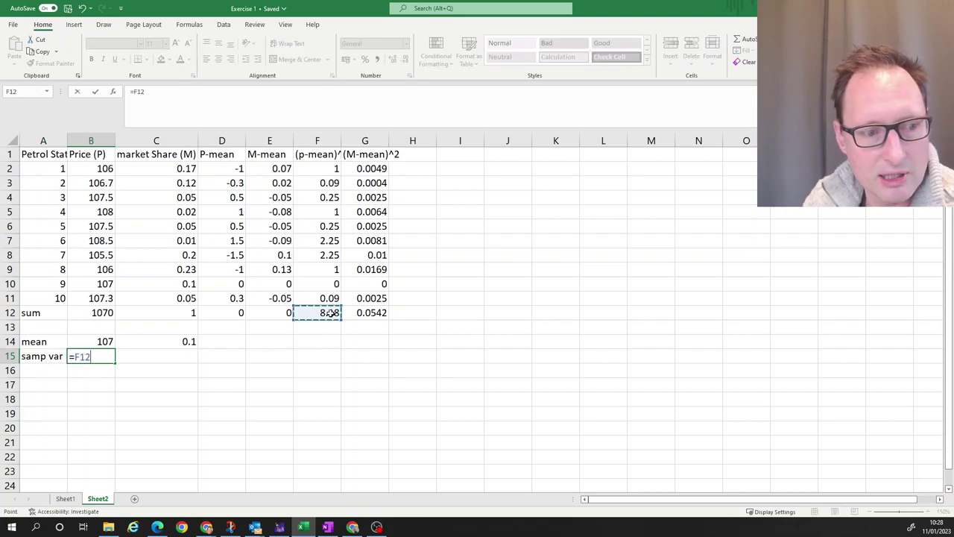
{"action": "type", "text": "/"}
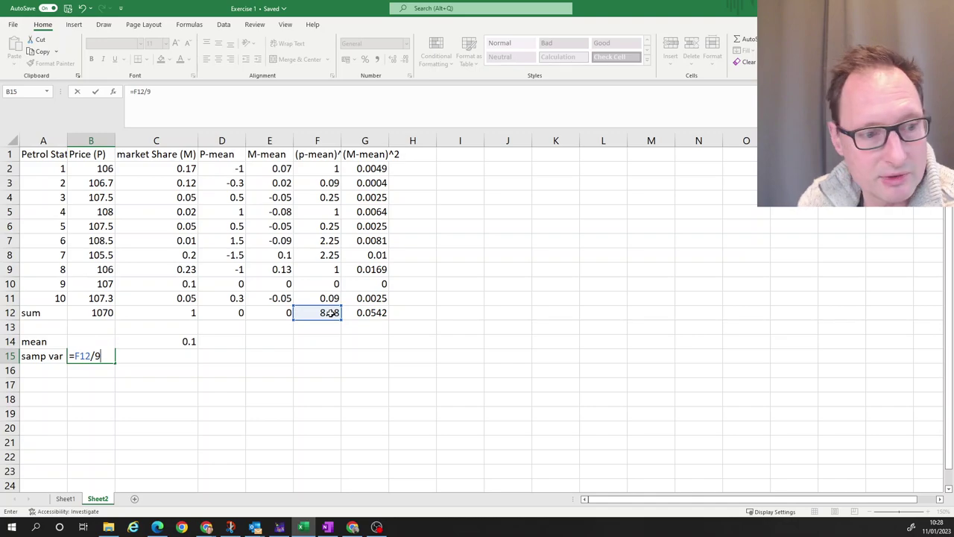
{"action": "type", "text": "9"}
{"action": "key", "text": "Return"}
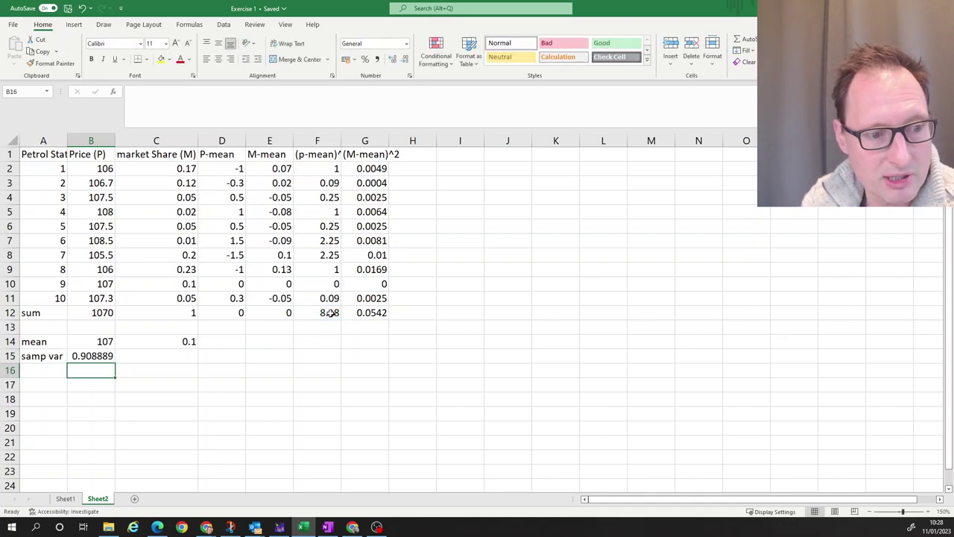
{"action": "left_click", "coordinate": [101, 358]}
{"action": "left_click_drag", "start_coordinate": [116, 358], "coordinate": [151, 355]}
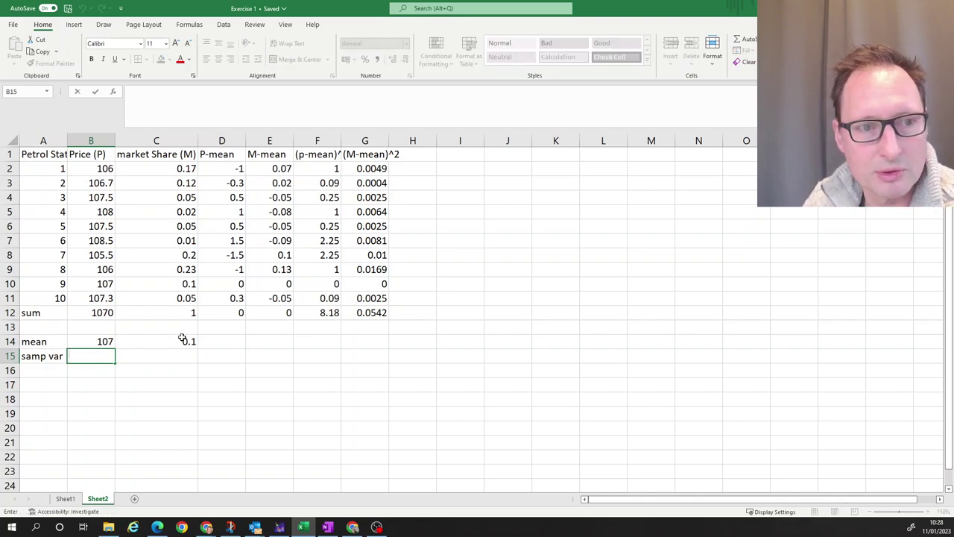
Re-enter the price sample variance in B15 as =F12/9
{"action": "type", "text": "="}
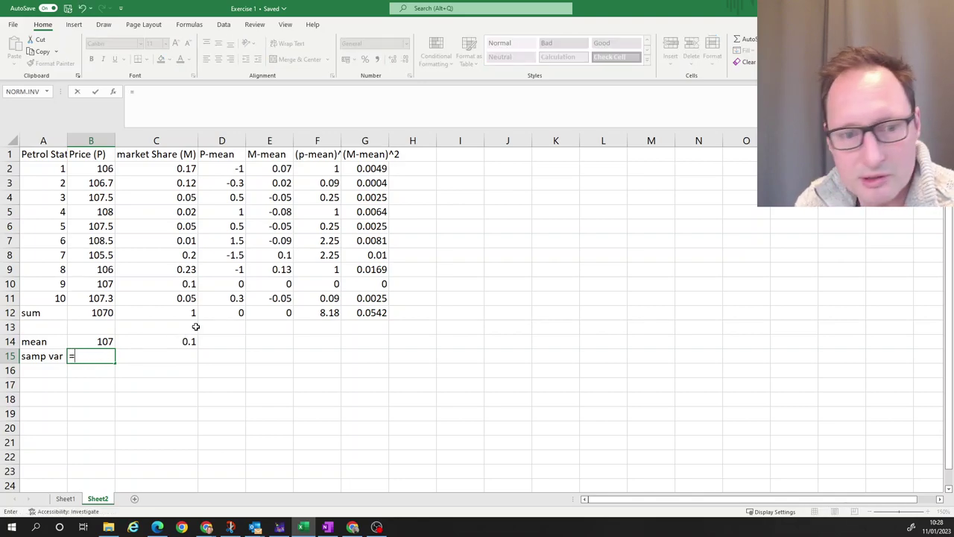
{"action": "left_click", "coordinate": [337, 313]}
{"action": "type", "text": "/9"}
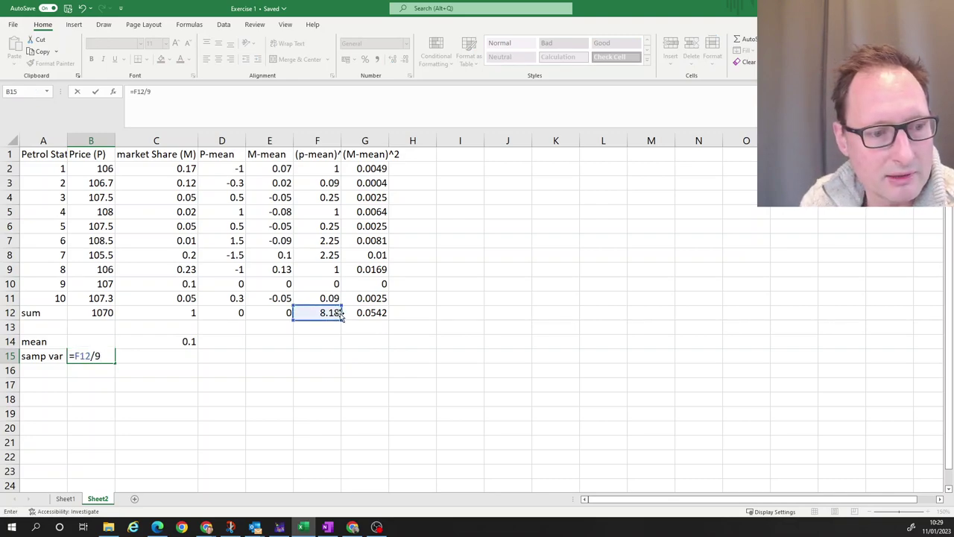
{"action": "key", "text": "Return"}
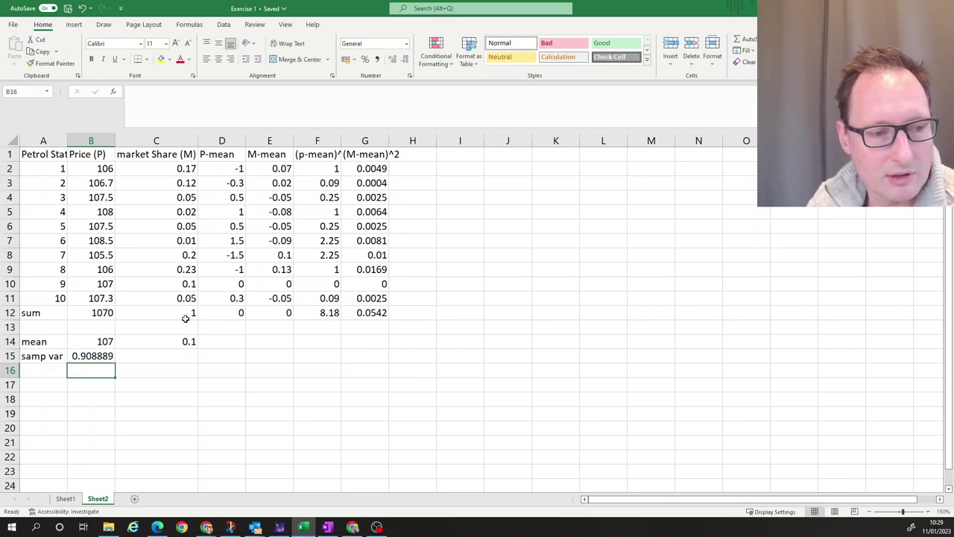
Copy the B15 variance formula to C15 and check that it reads =G12/9
{"action": "left_click", "coordinate": [101, 356]}
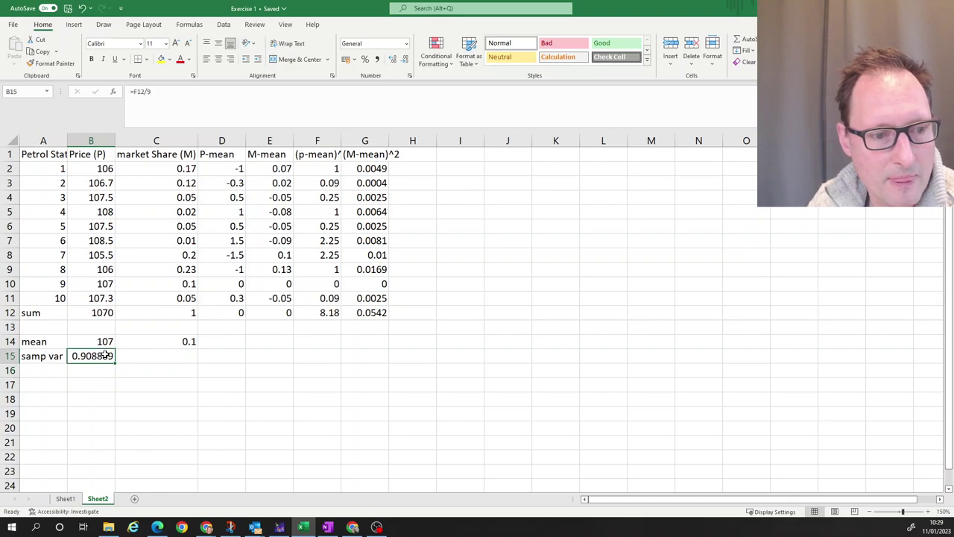
{"action": "left_click_drag", "start_coordinate": [114, 363], "coordinate": [154, 357]}
{"action": "double_click", "coordinate": [155, 355]}
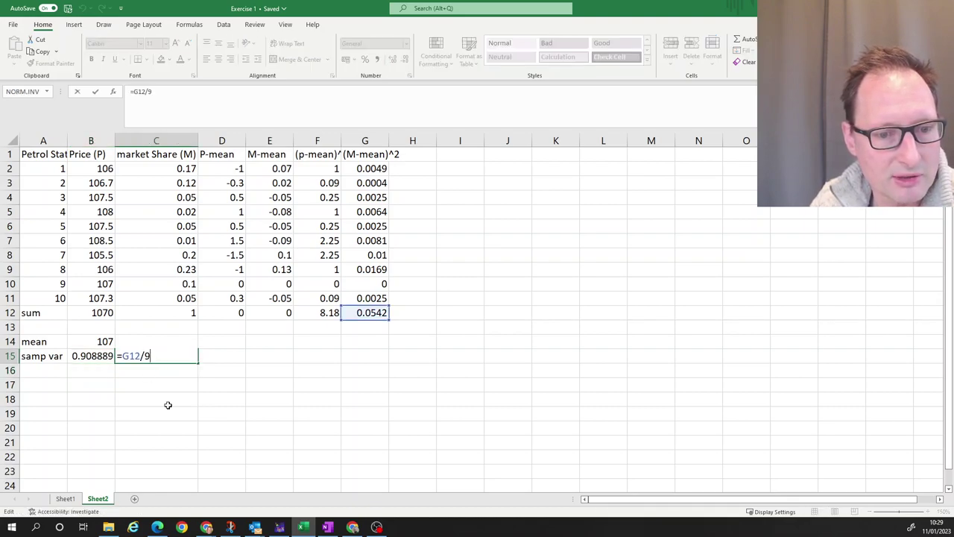
{"action": "key", "text": "Return"}
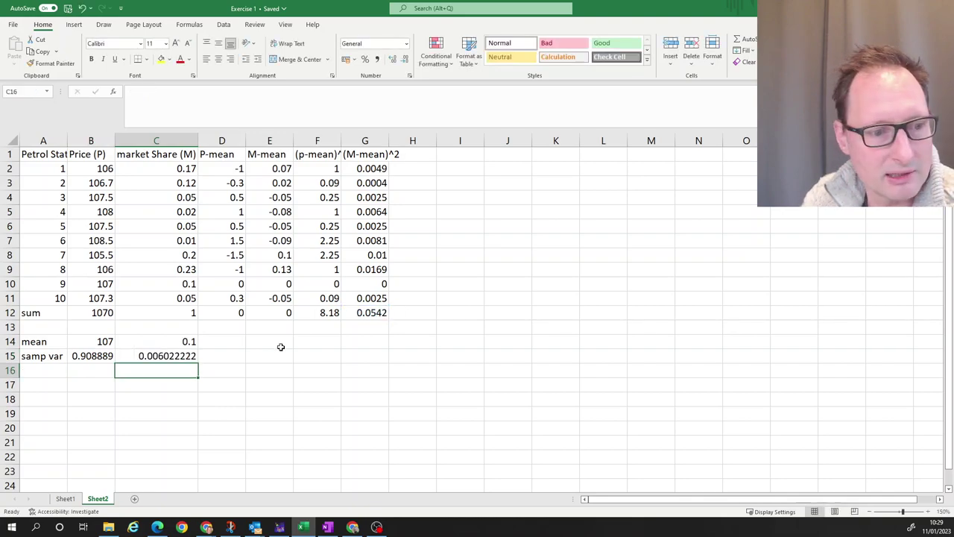
Label A16 as "samp sd" and calculate the price standard deviation in B16 as the square root of B15
{"action": "key", "text": "Left"}
{"action": "key", "text": "Left"}
{"action": "type", "text": "samp sd"}
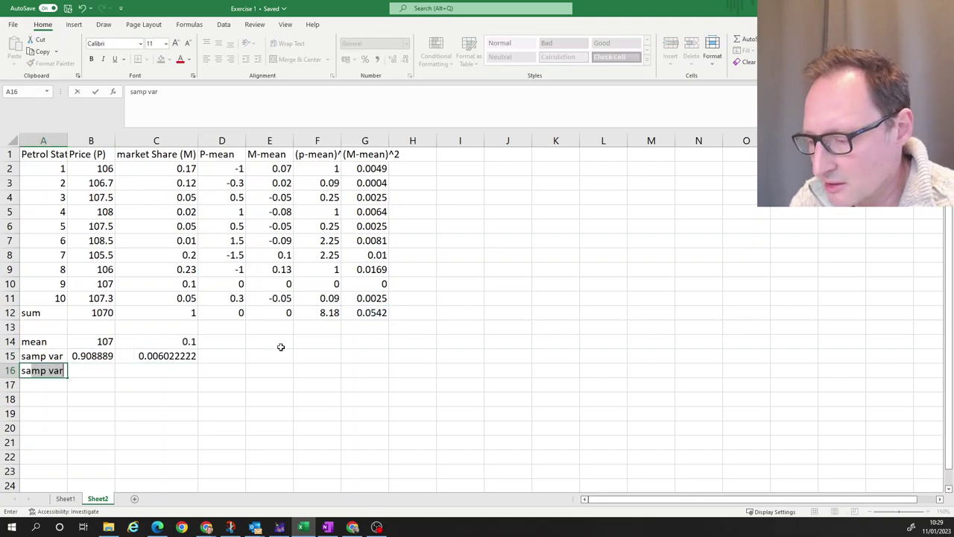
{"action": "key", "text": "Tab"}
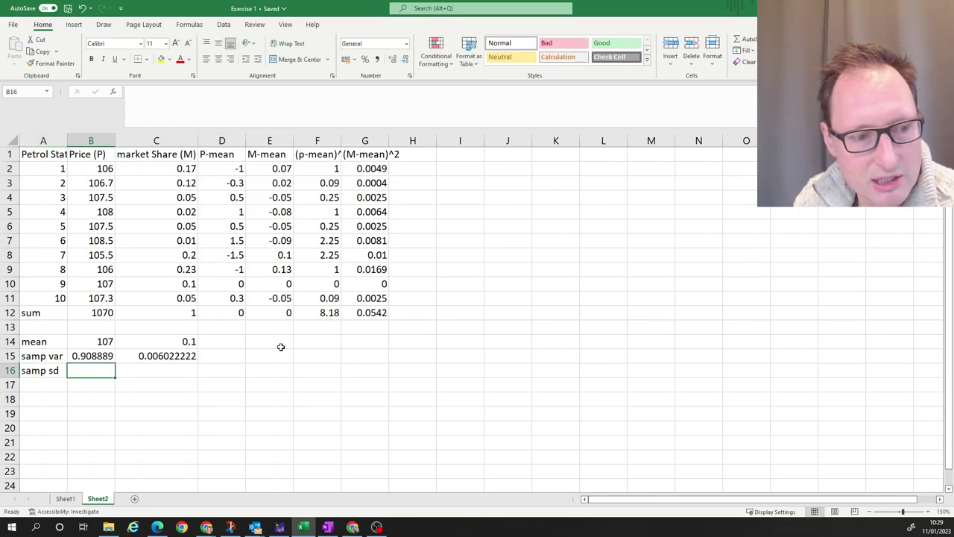
{"action": "type", "text": "=sqrt("}
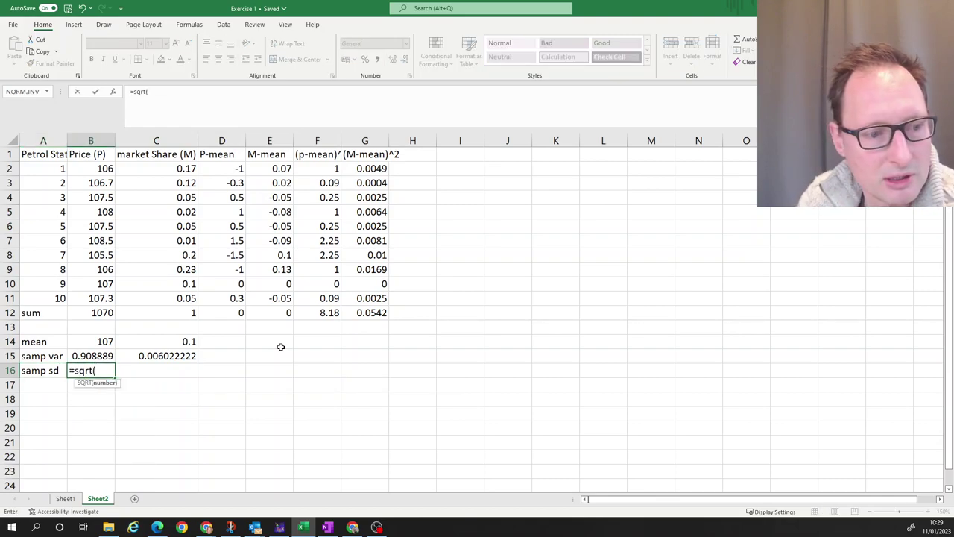
{"action": "key", "text": "Up"}
{"action": "key", "text": "Return"}
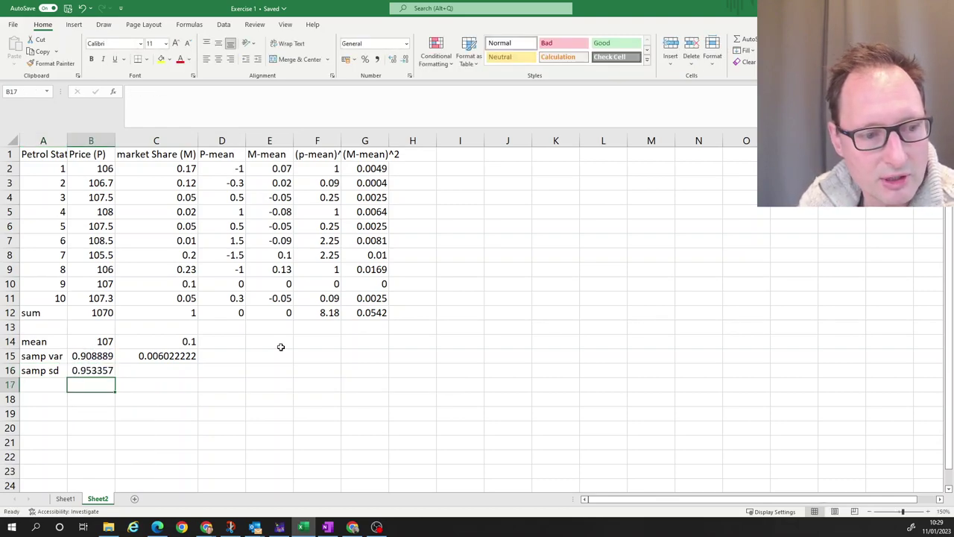
Copy the B16 standard deviation formula to C16 for the market share
{"action": "key", "text": "Up"}
{"action": "key", "text": "ctrl+c"}
{"action": "key", "text": "Right"}
{"action": "key", "text": "ctrl+v"}
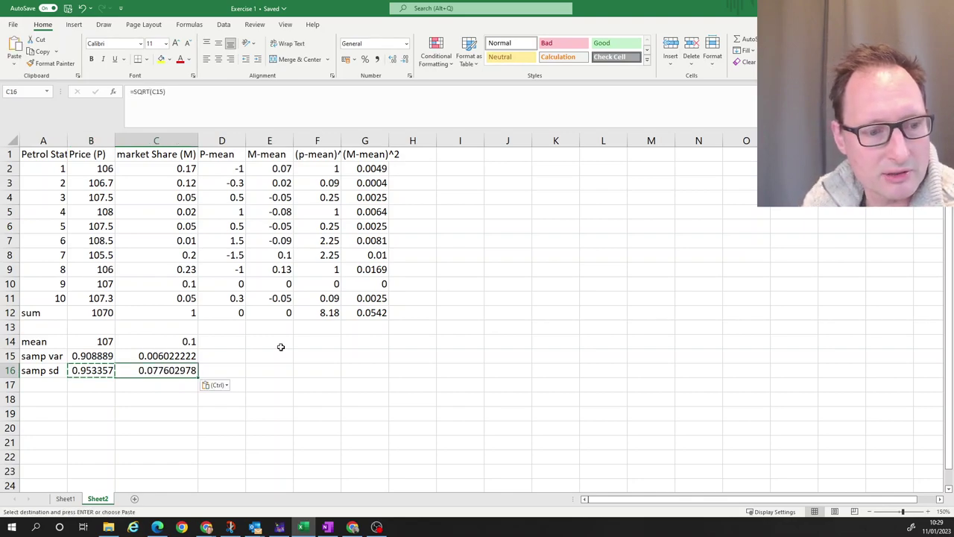
Enter the heading "Function" in A18 below the manually calculated statistics
{"action": "left_click", "coordinate": [323, 389]}
{"action": "left_click", "coordinate": [205, 418]}
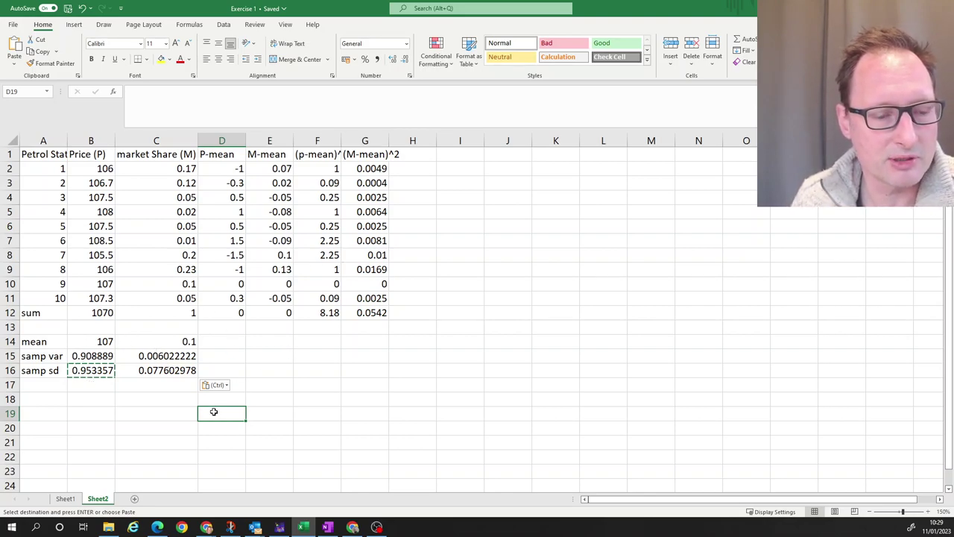
{"action": "left_click", "coordinate": [36, 410]}
{"action": "left_click", "coordinate": [37, 397]}
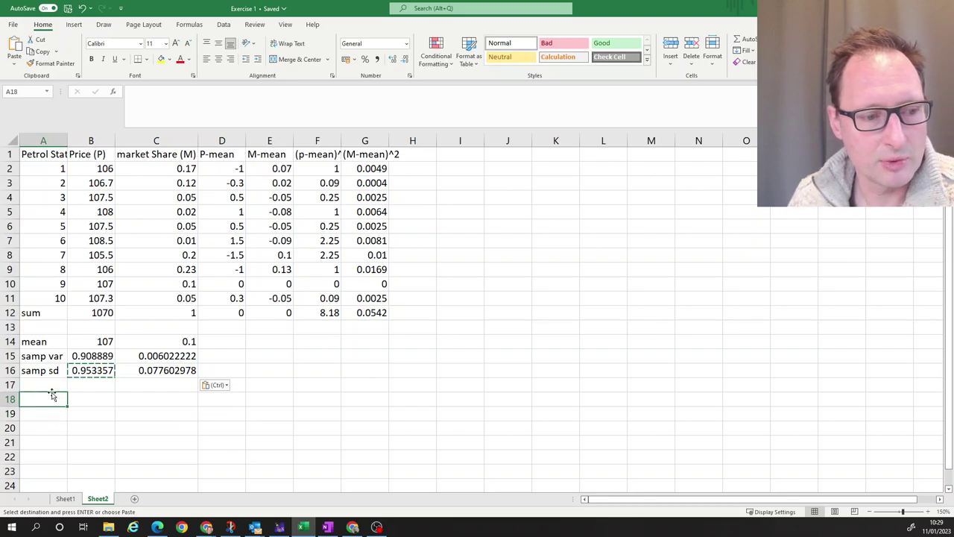
{"action": "type", "text": "Function"}
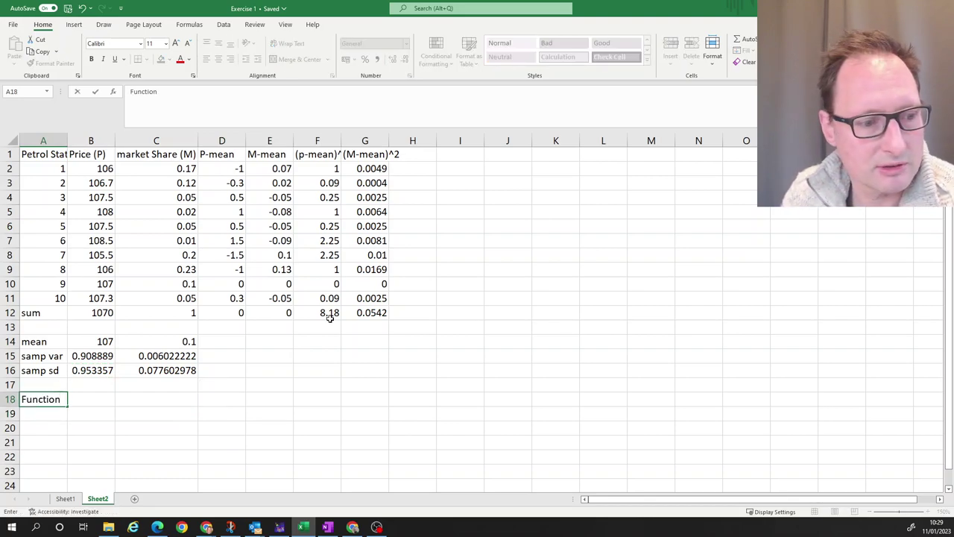
{"action": "key", "text": "Return"}
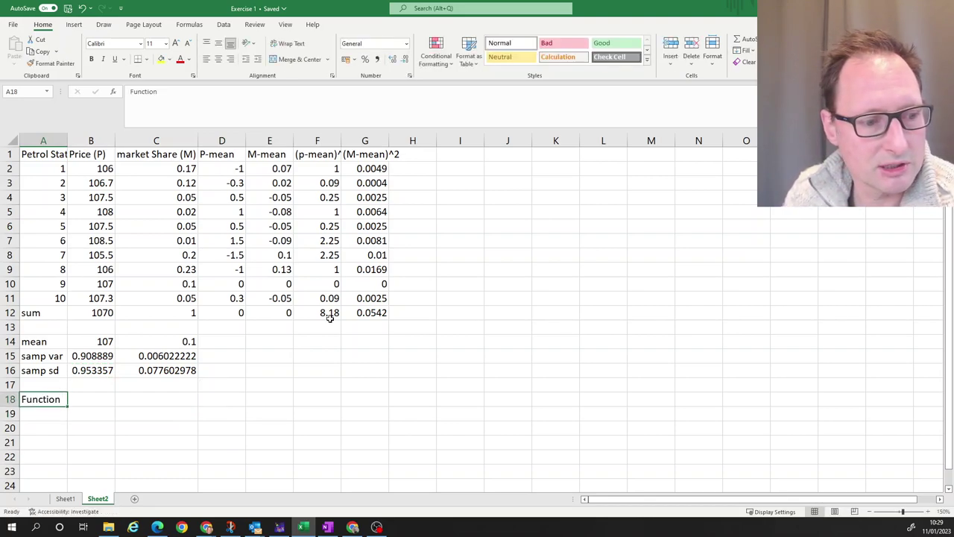
Copy the mean, samp var and samp sd labels from A14:A16 to A19:A21 under the Function heading
{"action": "key", "text": "Up"}
{"action": "key", "text": "Up"}
{"action": "key", "text": "Up"}
{"action": "key", "text": "shift+Up"}
{"action": "key", "text": "shift+Up"}
{"action": "key", "text": "ctrl+c"}
{"action": "key", "text": "Down"}
{"action": "key", "text": "Down"}
{"action": "key", "text": "Down"}
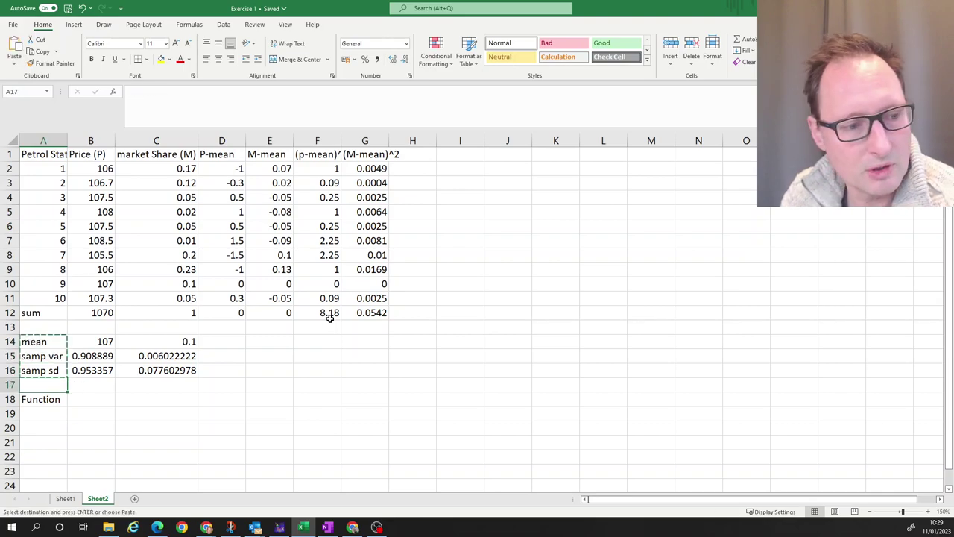
{"action": "key", "text": "ctrl+v"}
Calculate the mean price in B19 with the AVERAGE function over B2:B11
{"action": "key", "text": "Up"}
{"action": "key", "text": "Right"}
{"action": "key", "text": "Down"}
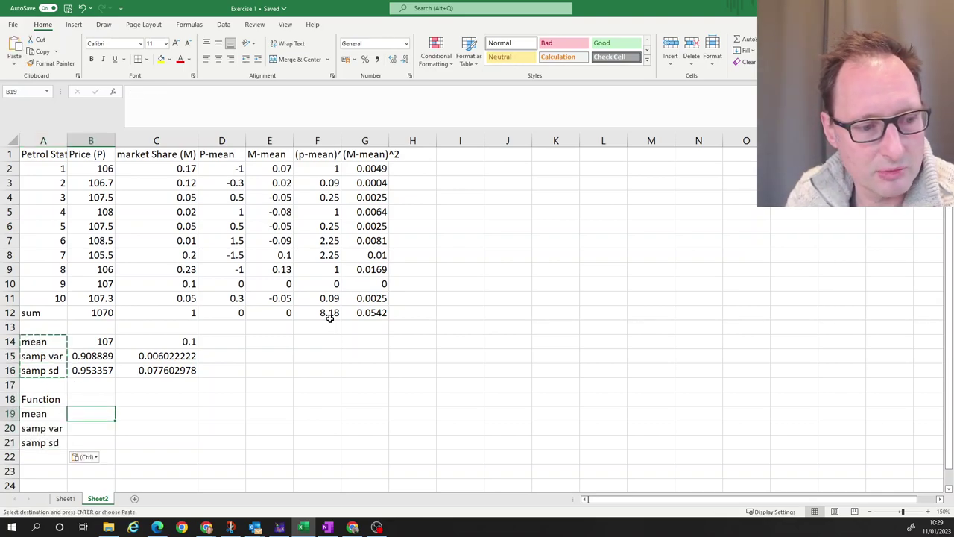
{"action": "type", "text": "="}
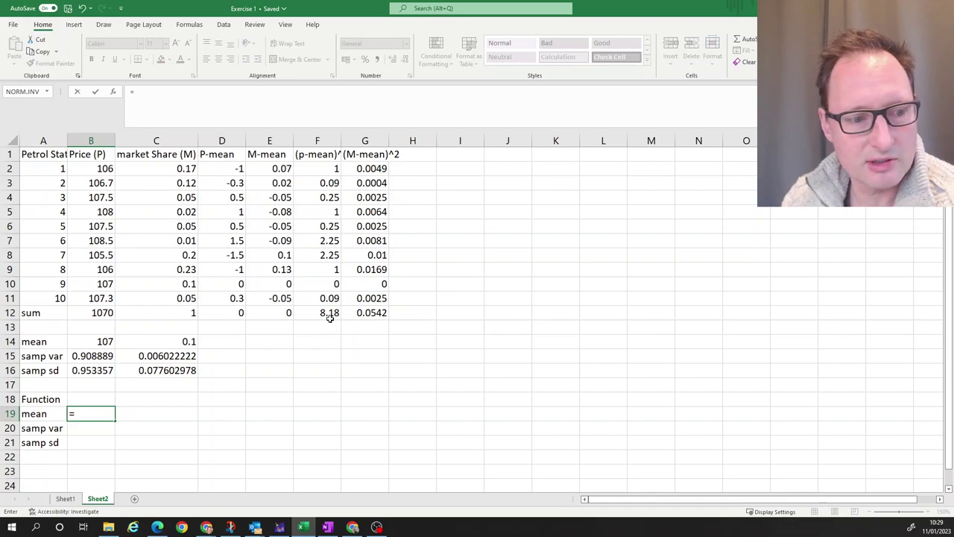
{"action": "type", "text": "avera"}
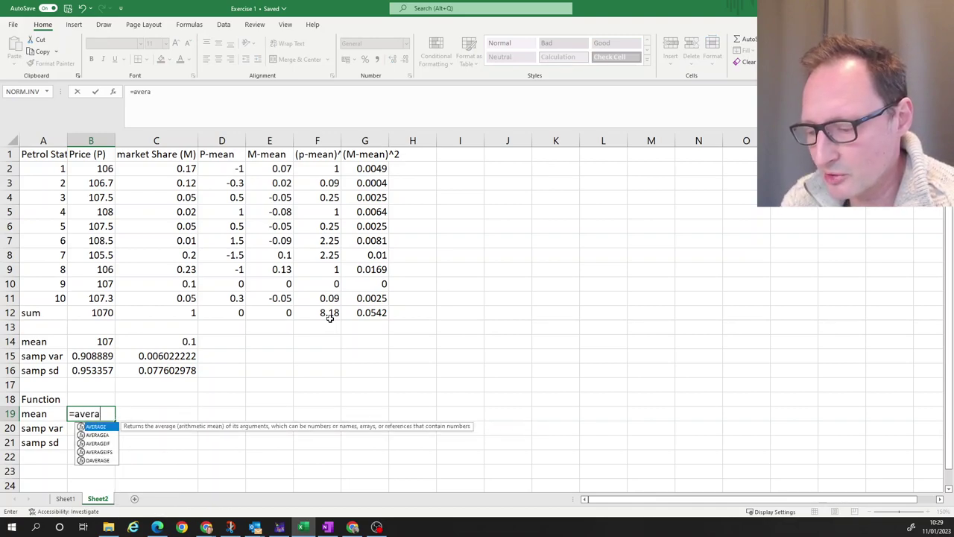
{"action": "type", "text": "ge("}
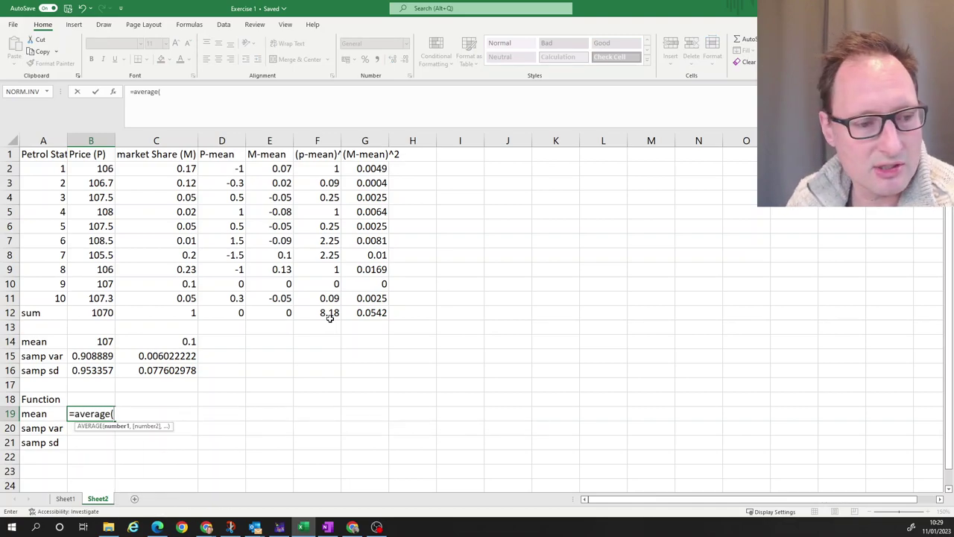
{"action": "left_click_drag", "start_coordinate": [91, 169], "coordinate": [109, 298]}
{"action": "type", "text": ")"}
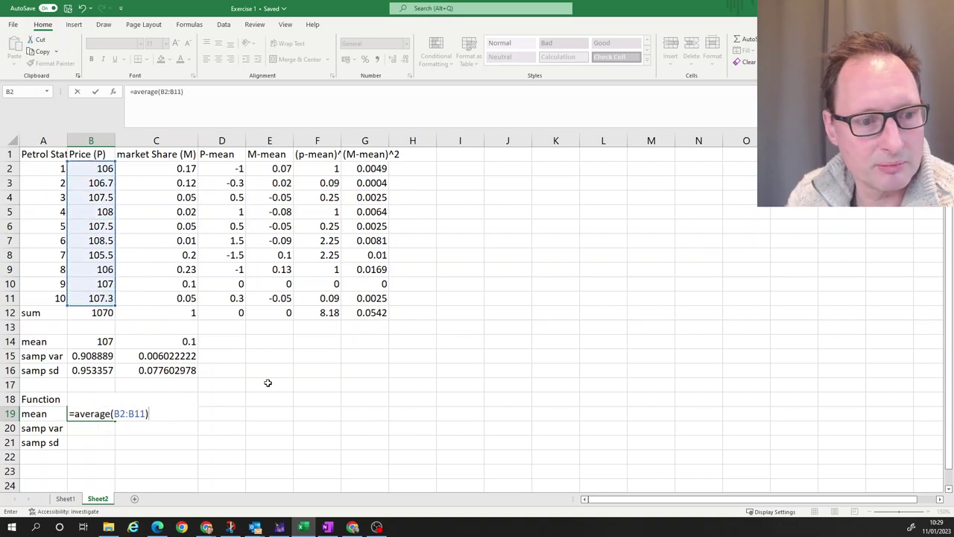
{"action": "key", "text": "Return"}
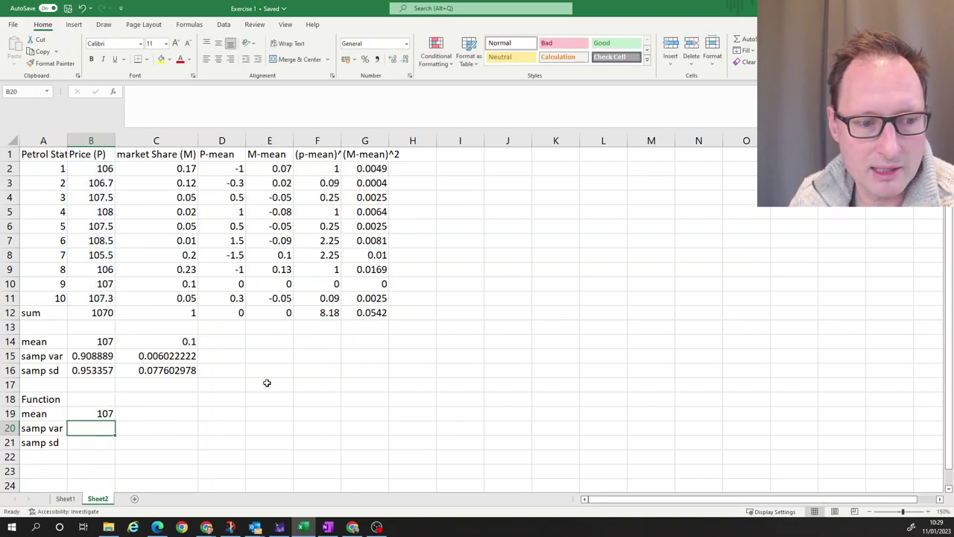
Fill the B19 mean formula across to C19 for the market share and check the range it references
{"action": "left_click", "coordinate": [179, 414]}
{"action": "left_click", "coordinate": [97, 413]}
{"action": "left_click_drag", "start_coordinate": [115, 422], "coordinate": [166, 427]}
{"action": "double_click", "coordinate": [164, 413]}
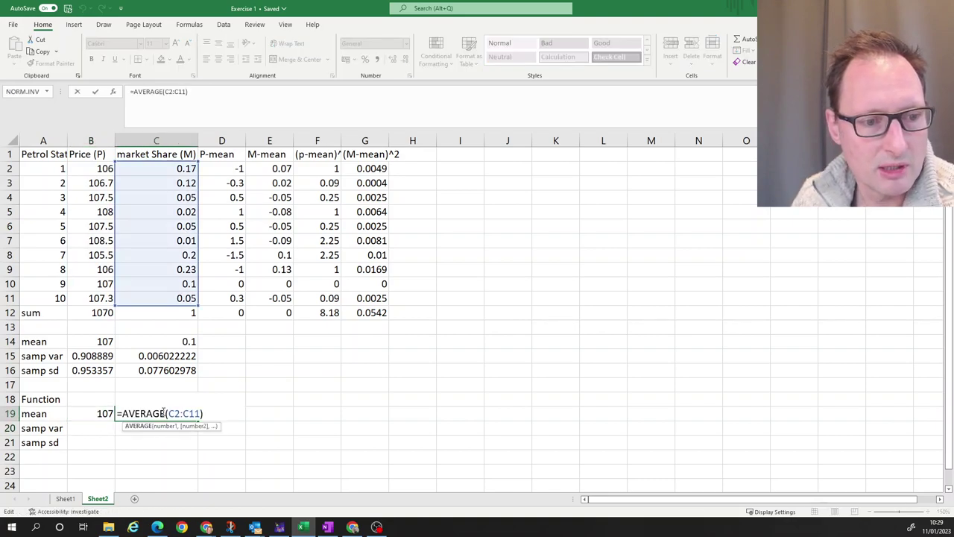
{"action": "key", "text": "Escape"}
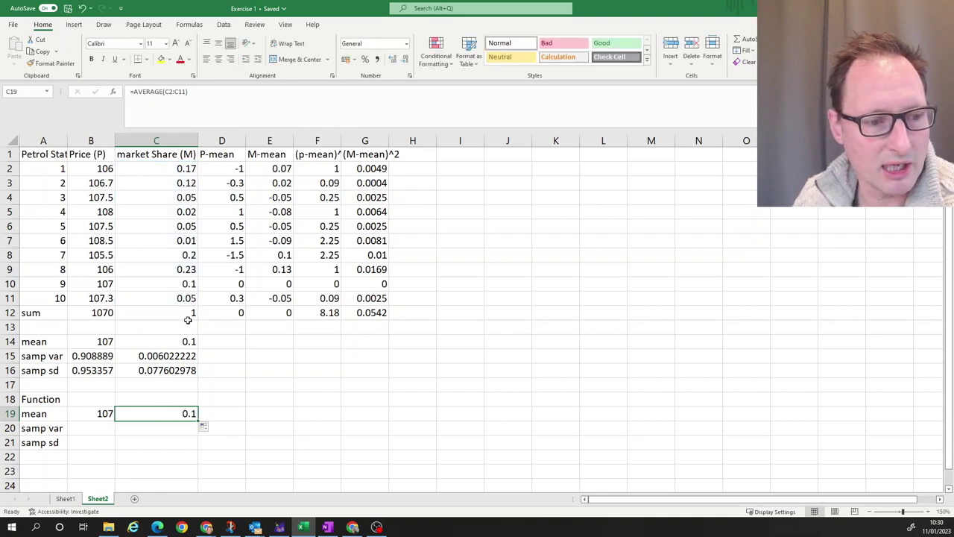
Calculate the price sample variance in B20 as =VAR.S(B2:B11) and fill it across to C20 for the market share
{"action": "left_click", "coordinate": [105, 429]}
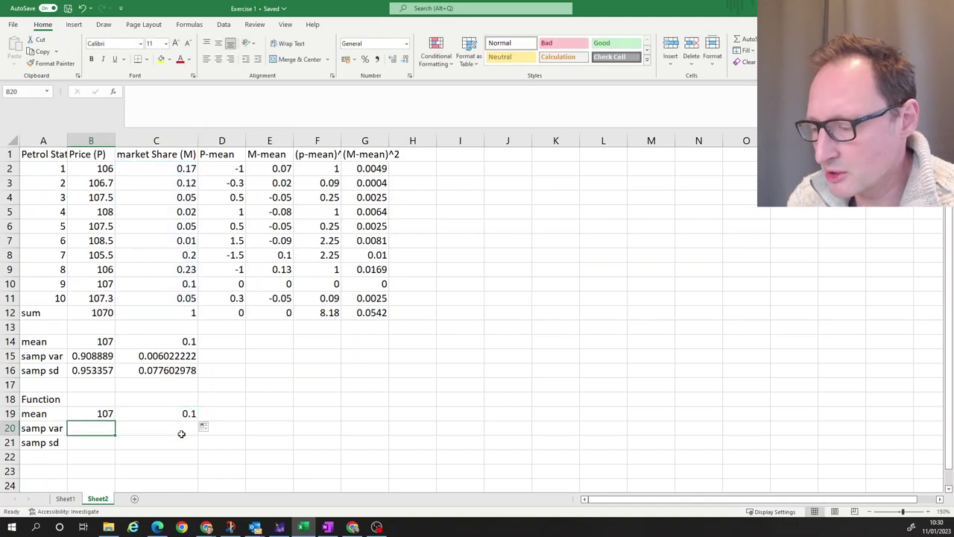
{"action": "type", "text": "="}
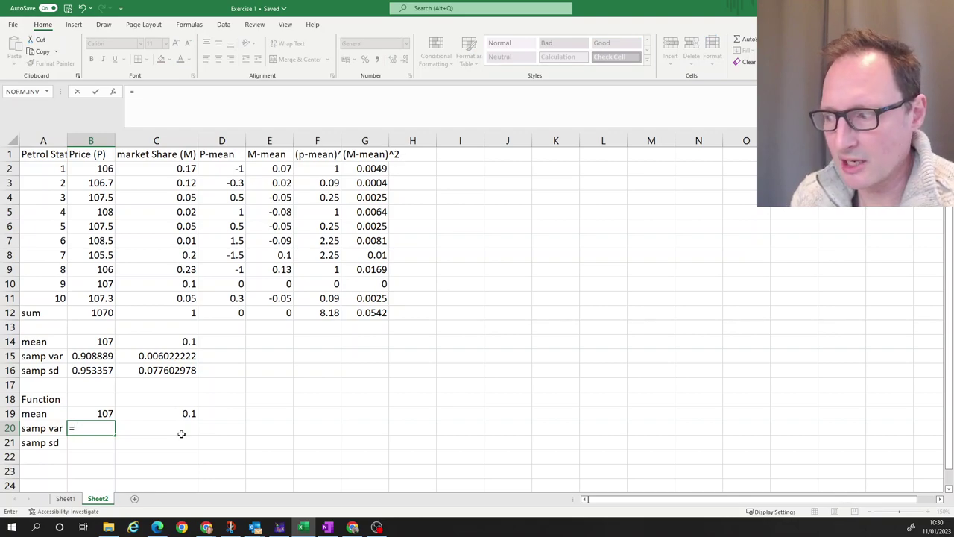
{"action": "type", "text": "var"}
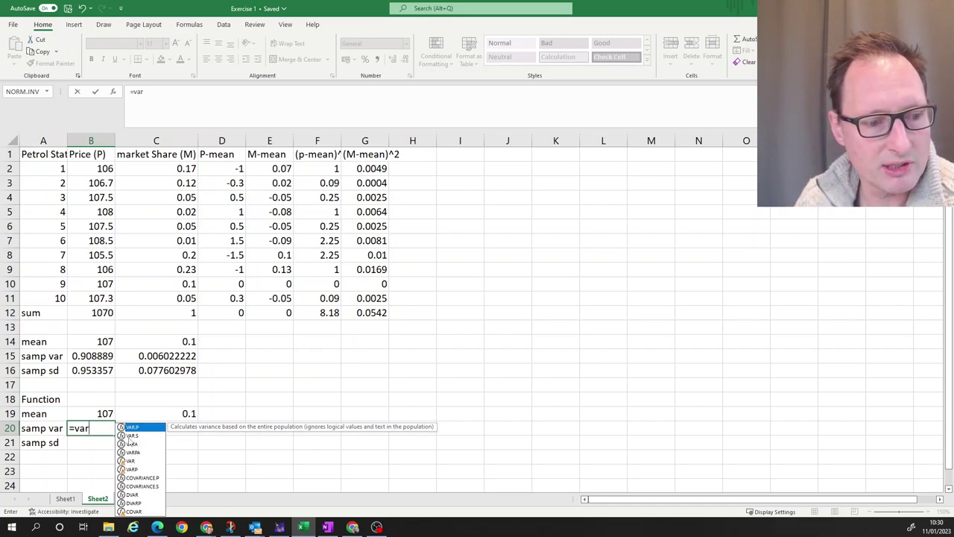
{"action": "left_click", "coordinate": [133, 437]}
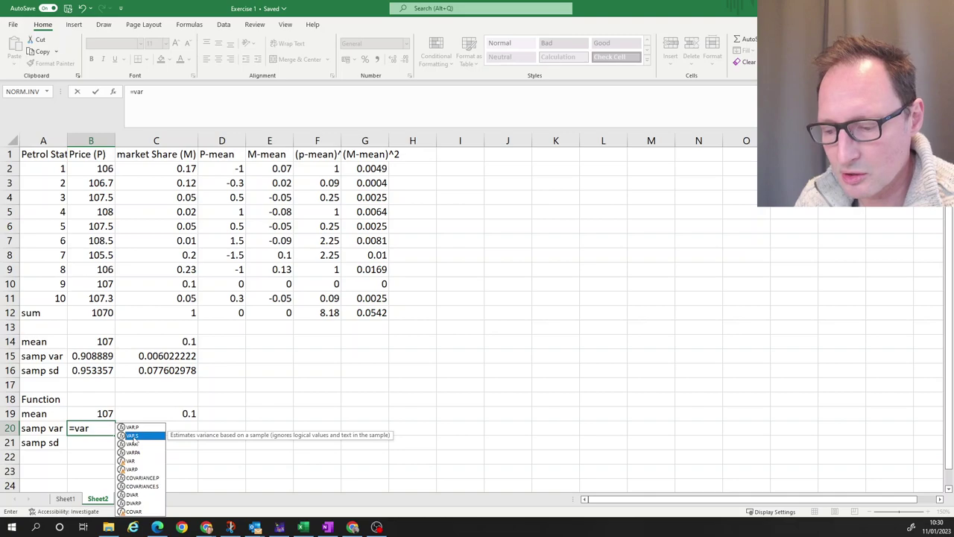
{"action": "double_click", "coordinate": [134, 436]}
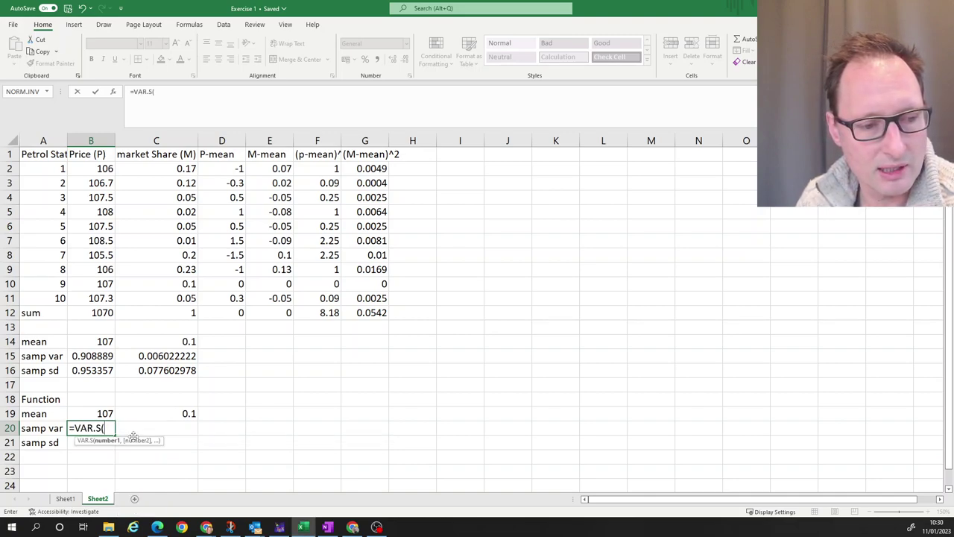
{"action": "left_click_drag", "start_coordinate": [97, 171], "coordinate": [97, 293]}
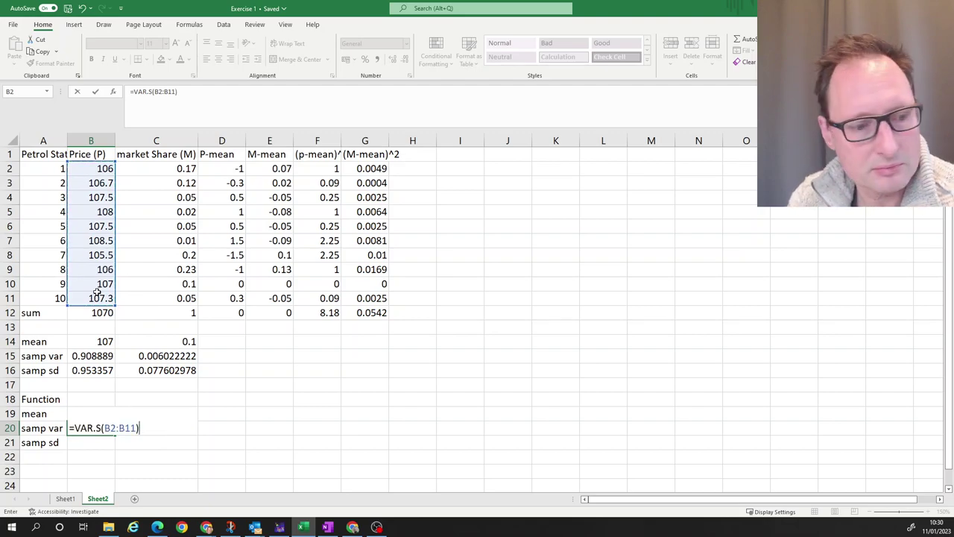
{"action": "key", "text": "Return"}
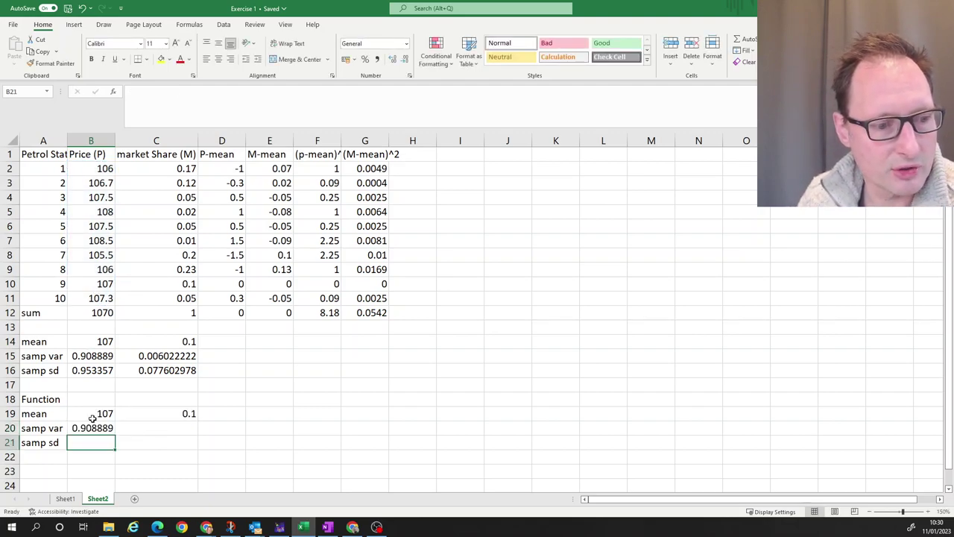
{"action": "left_click", "coordinate": [93, 431]}
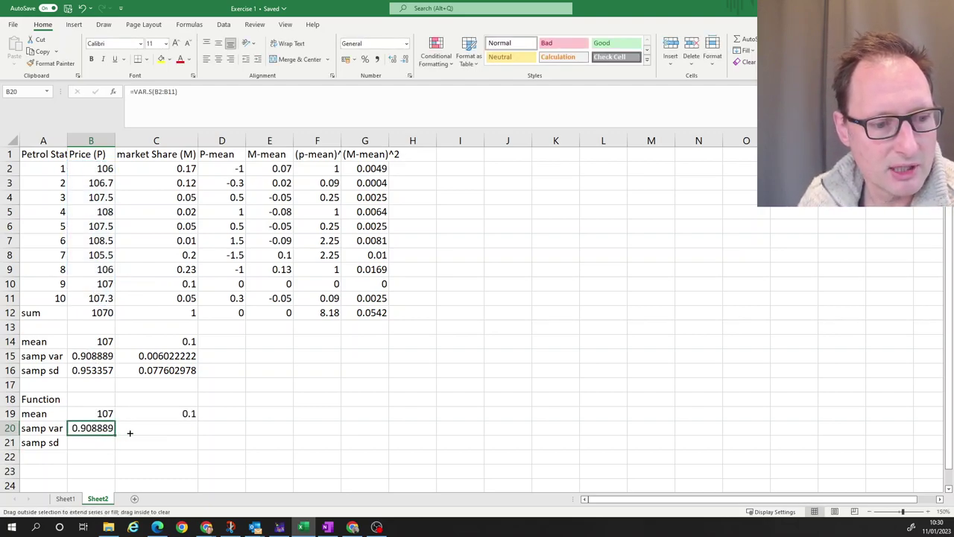
{"action": "left_click_drag", "start_coordinate": [115, 435], "coordinate": [182, 433]}
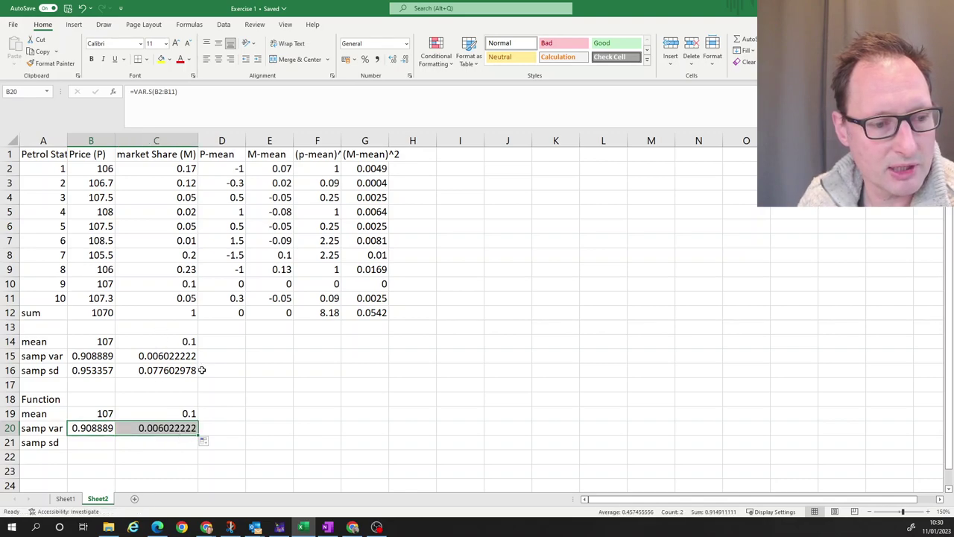
Calculate the price sample standard deviation in B21 as =STDEV.S(B2:B11) and fill it across to C21 for the market share
{"action": "left_click", "coordinate": [95, 442]}
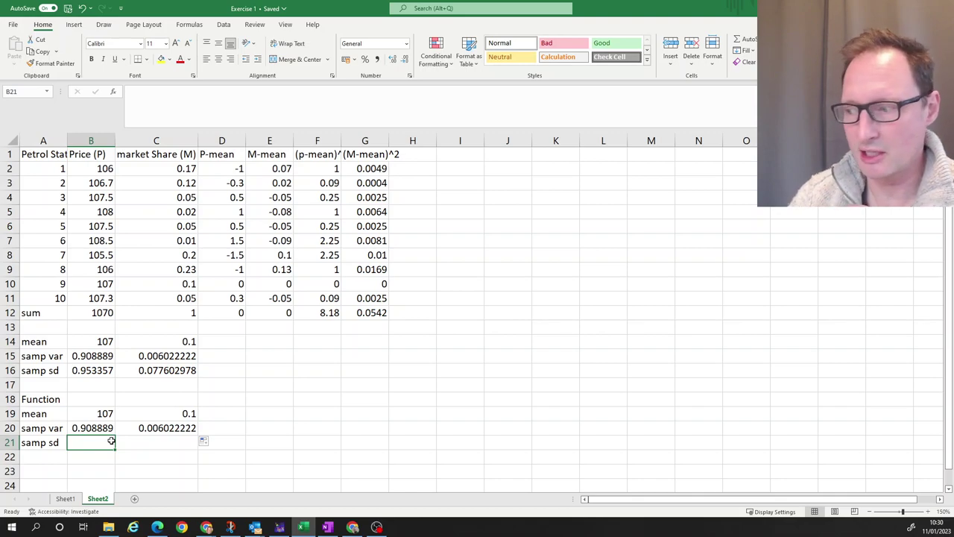
{"action": "type", "text": "="}
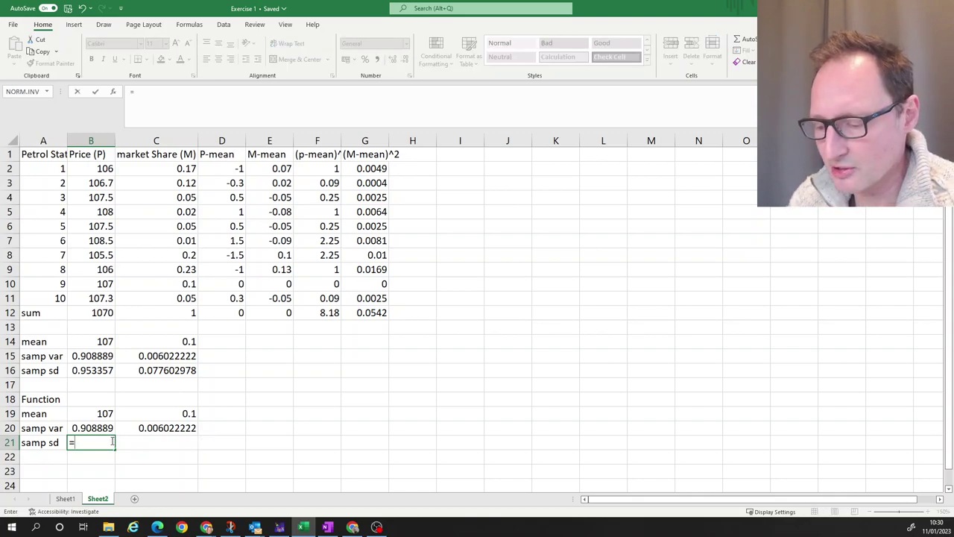
{"action": "type", "text": "std"}
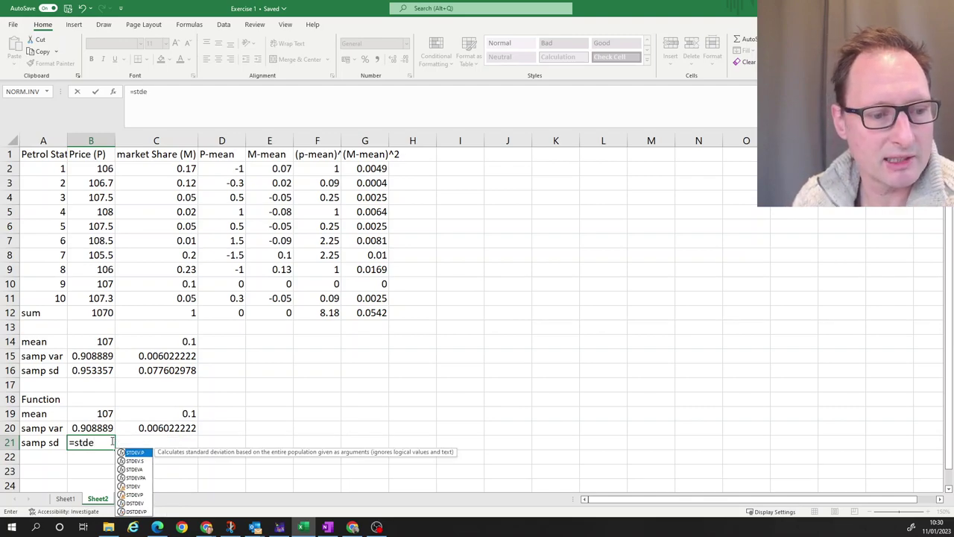
{"action": "type", "text": "e"}
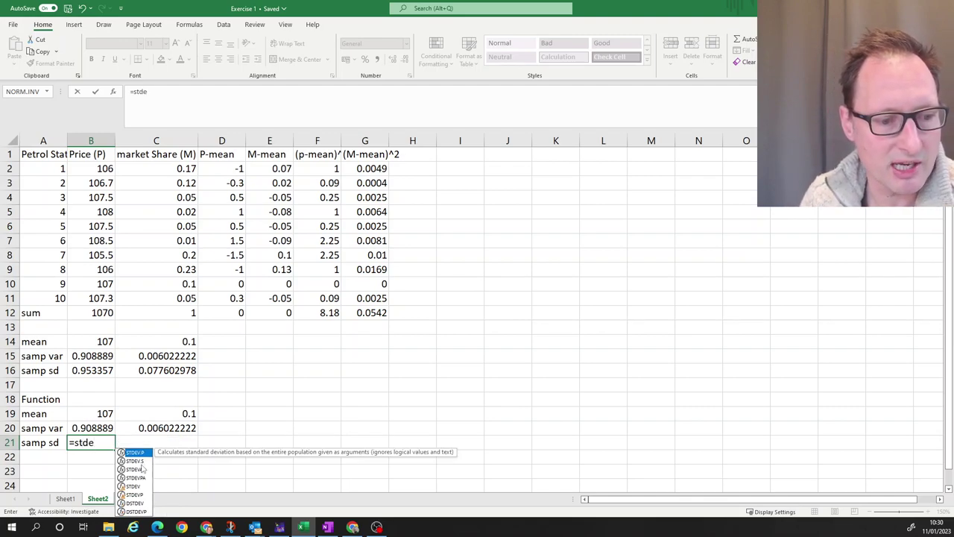
{"action": "left_click", "coordinate": [137, 462]}
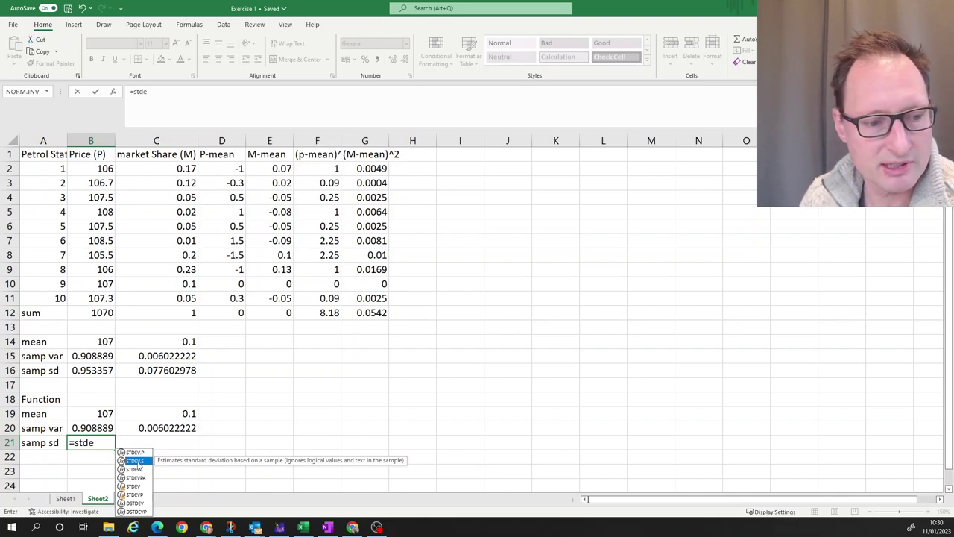
{"action": "double_click", "coordinate": [135, 461]}
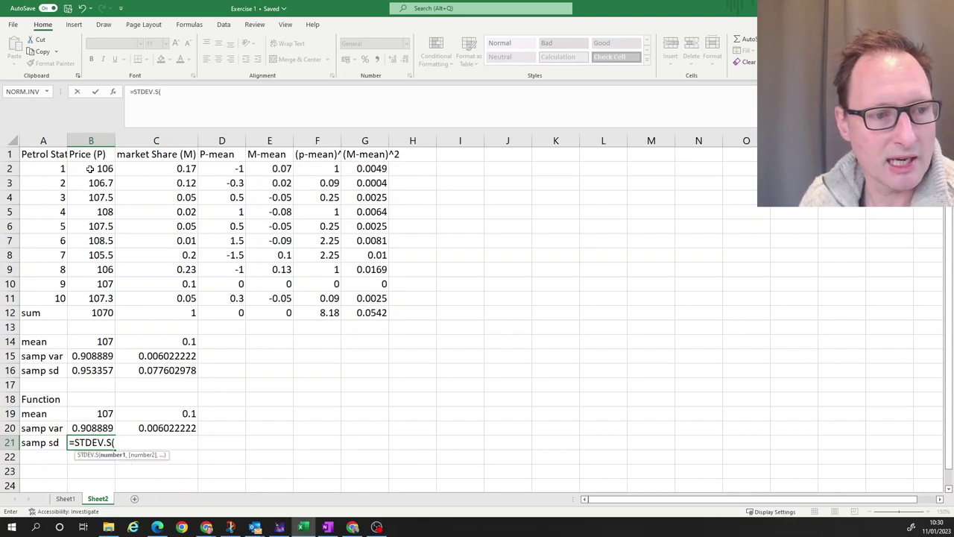
{"action": "left_click_drag", "start_coordinate": [90, 169], "coordinate": [96, 300]}
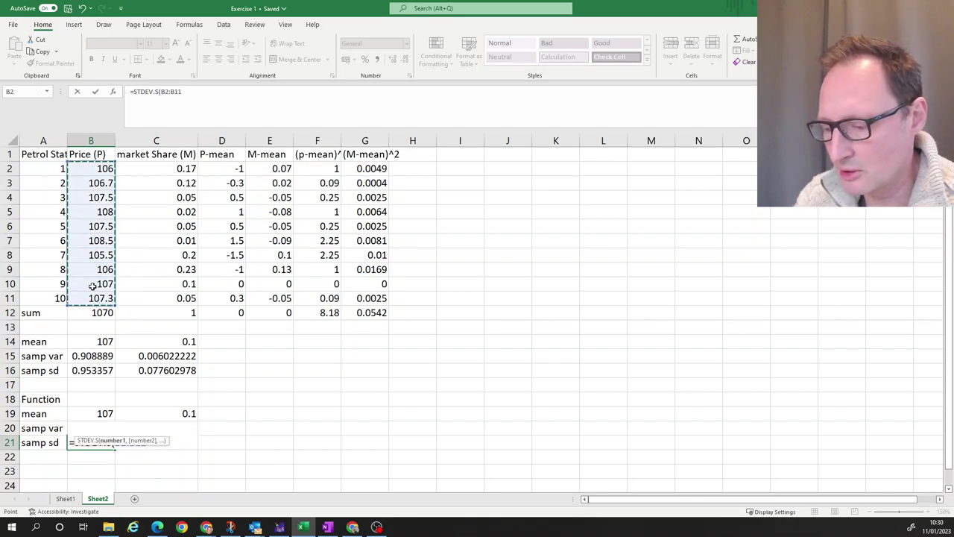
{"action": "type", "text": ")"}
{"action": "key", "text": "Return"}
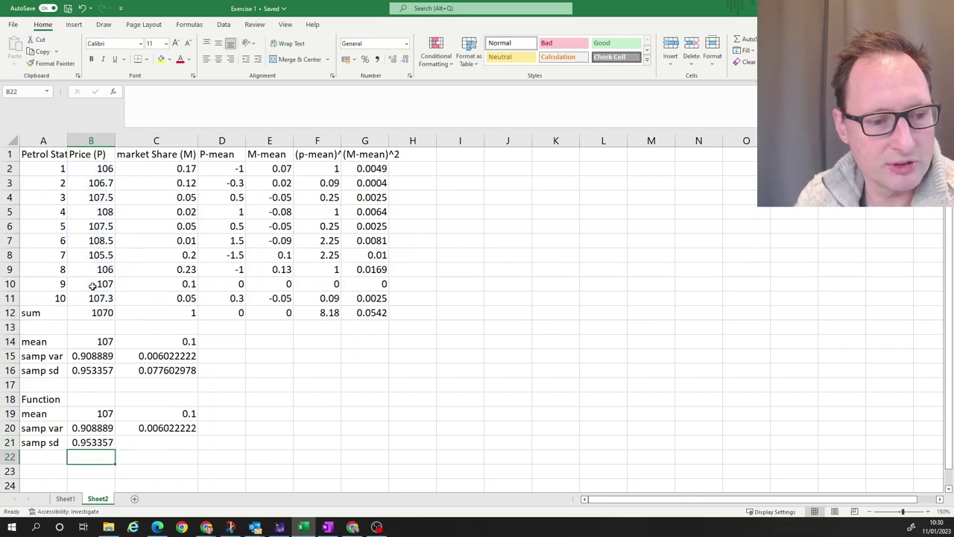
{"action": "left_click", "coordinate": [108, 438]}
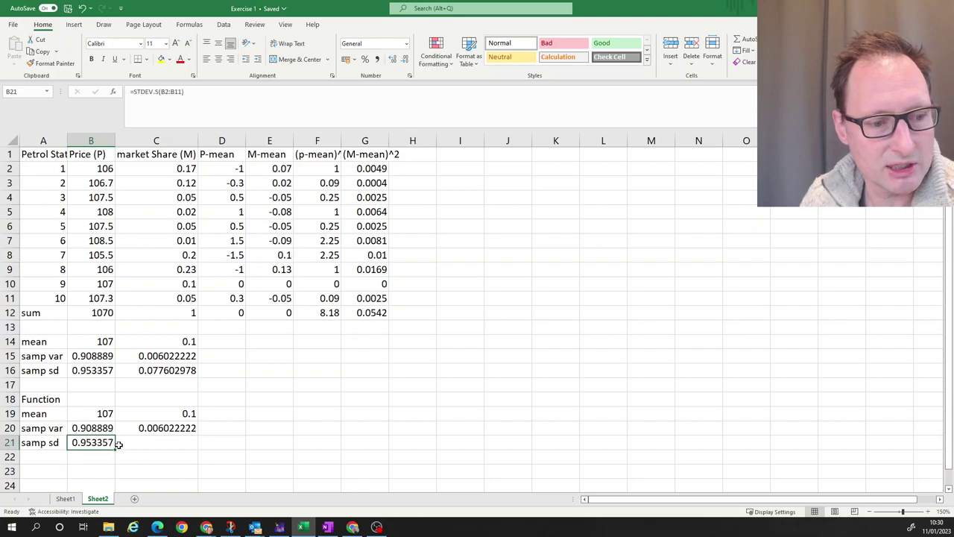
{"action": "left_click_drag", "start_coordinate": [116, 448], "coordinate": [171, 450]}
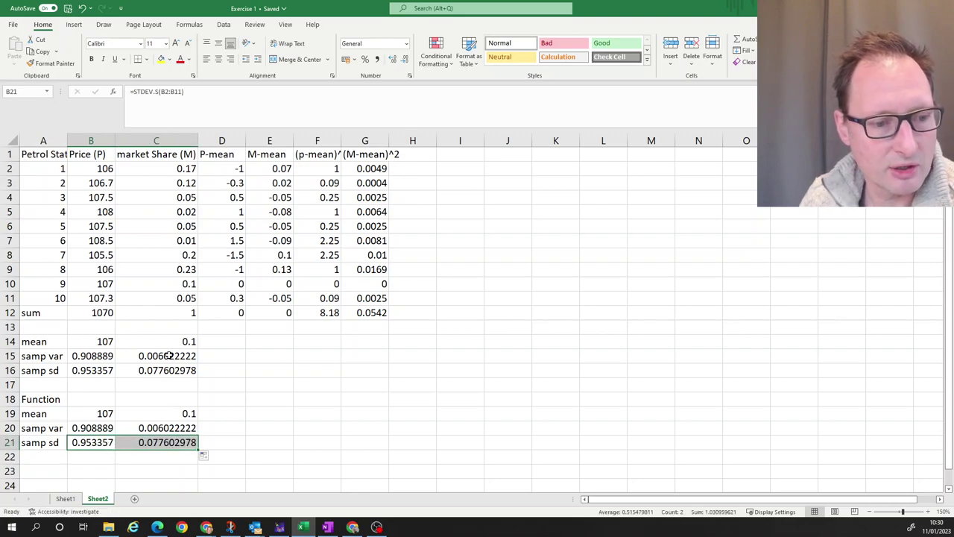
Compare the function-based statistics in B19:C21 with the manually calculated standard deviations in B16 and C16
{"action": "left_click", "coordinate": [149, 442]}
{"action": "left_click", "coordinate": [155, 372]}
{"action": "left_click", "coordinate": [87, 372]}
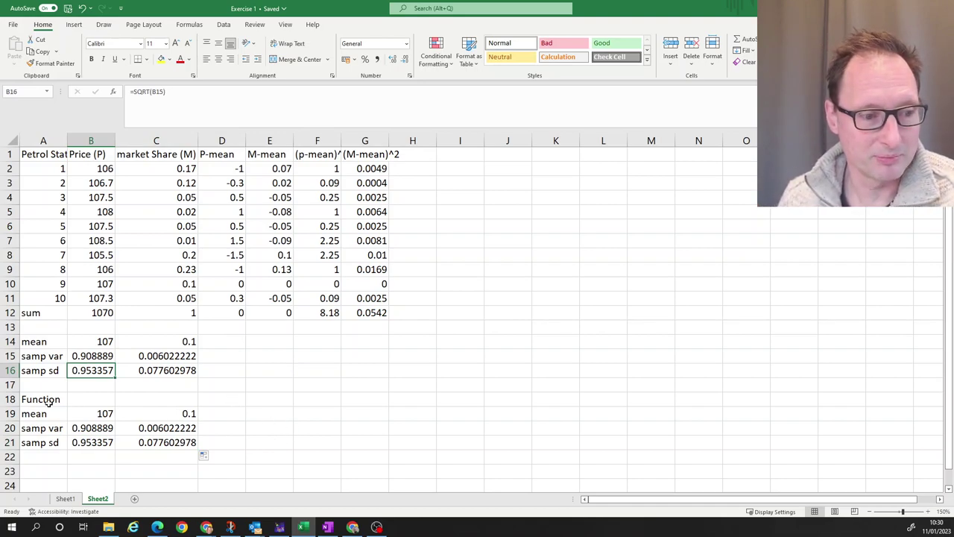
{"action": "left_click_drag", "start_coordinate": [82, 416], "coordinate": [183, 445]}
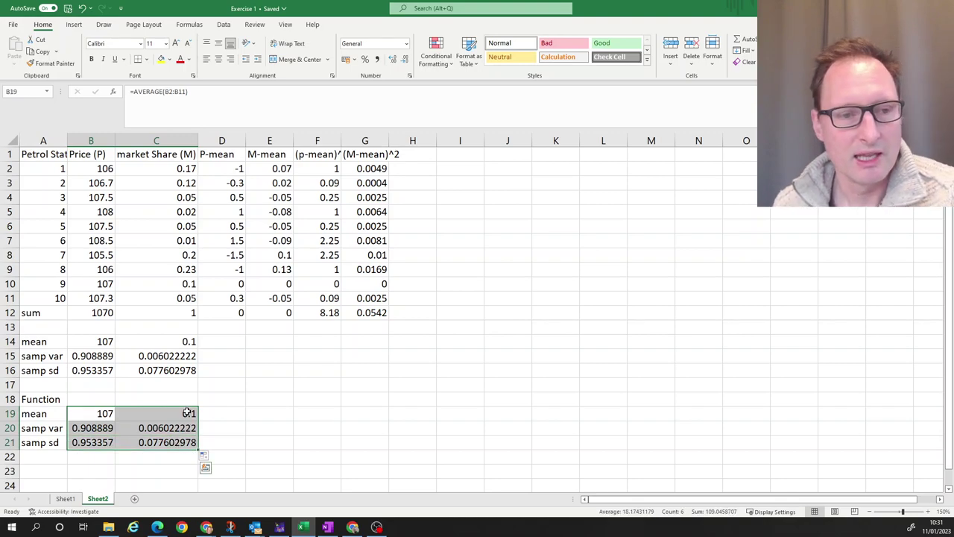
{"action": "left_click", "coordinate": [260, 364]}
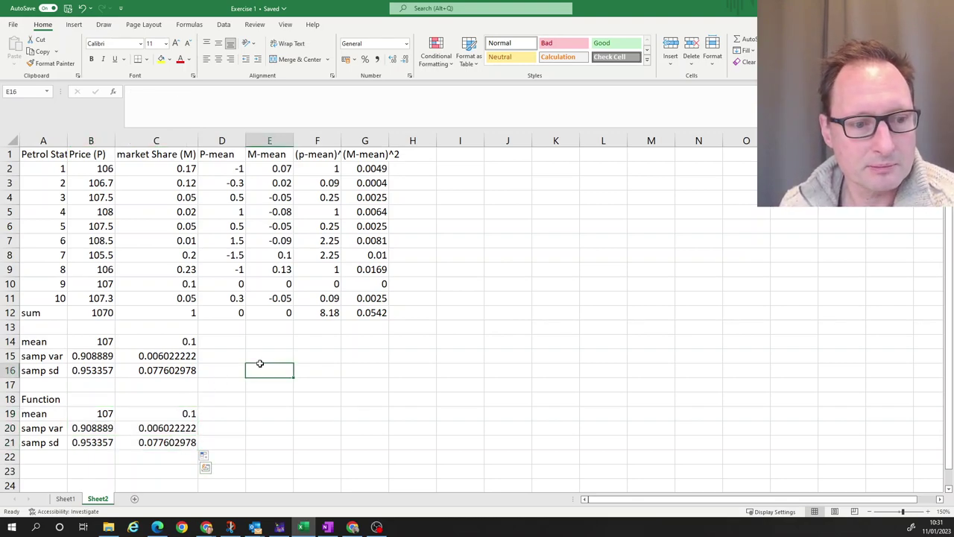
Label A22 "median" and calculate the price median in B22 as =MEDIAN(B2:B11)
{"action": "left_click", "coordinate": [55, 455]}
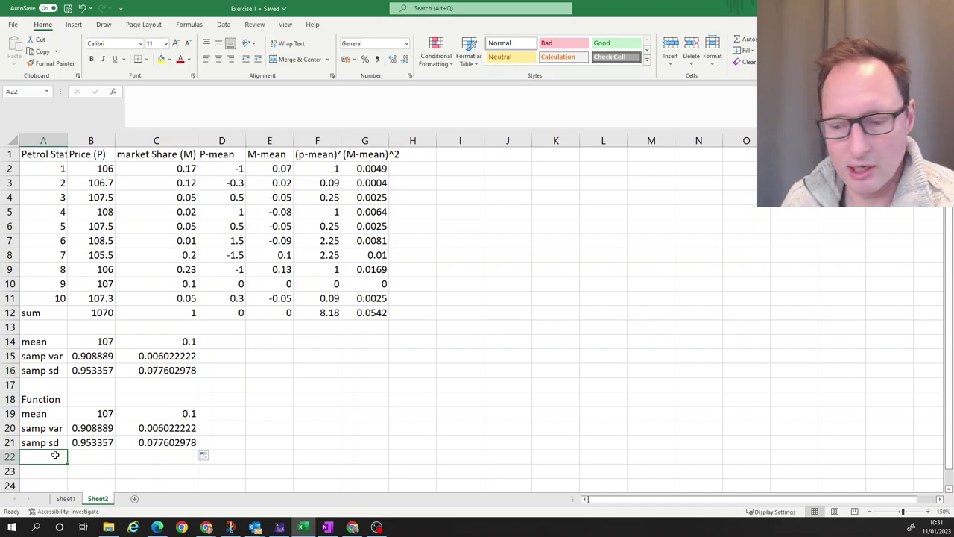
{"action": "type", "text": "median"}
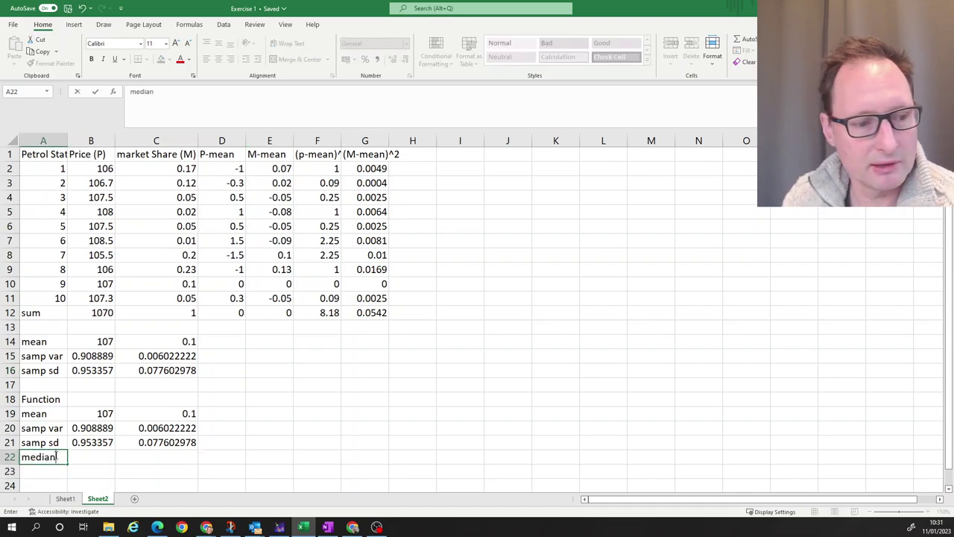
{"action": "key", "text": "Tab"}
{"action": "type", "text": "="}
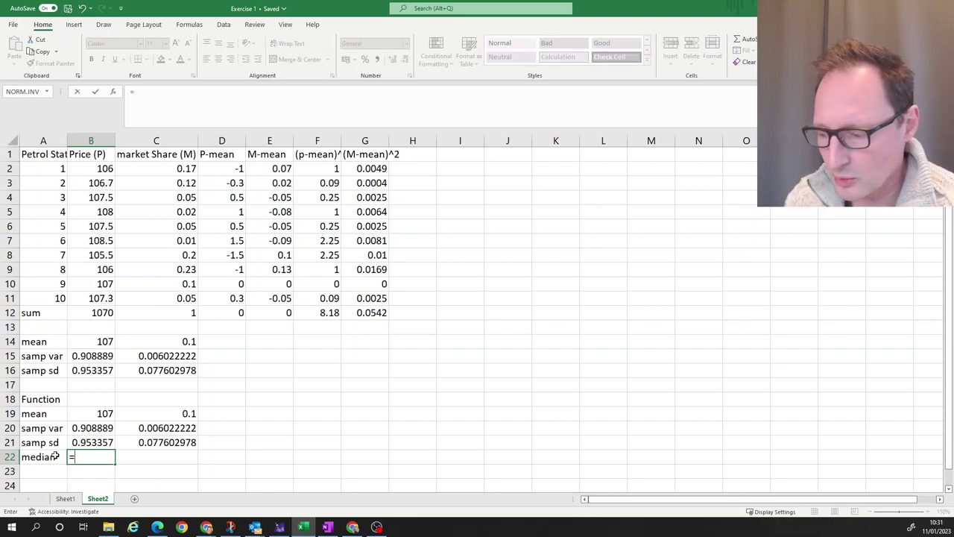
{"action": "type", "text": "med"}
{"action": "key", "text": "Tab"}
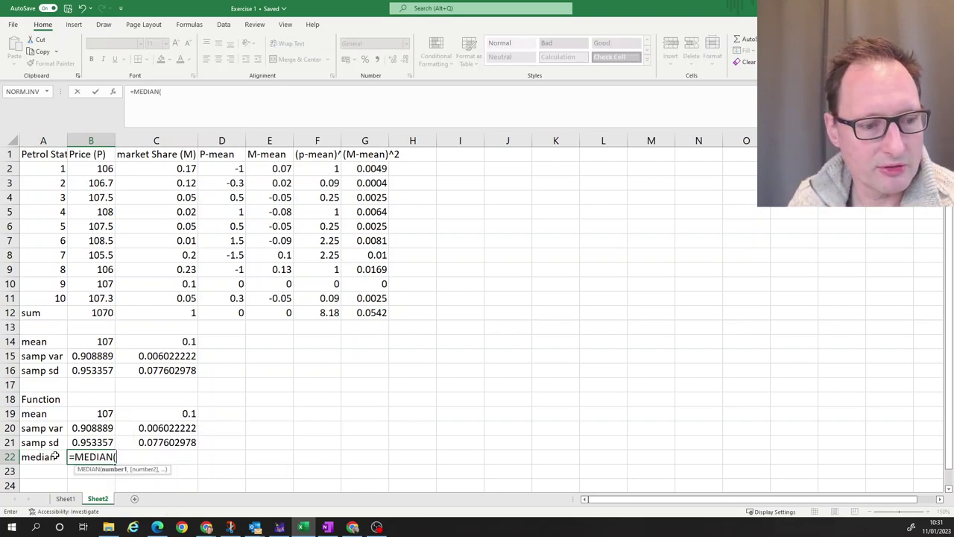
{"action": "left_click_drag", "start_coordinate": [97, 169], "coordinate": [97, 296]}
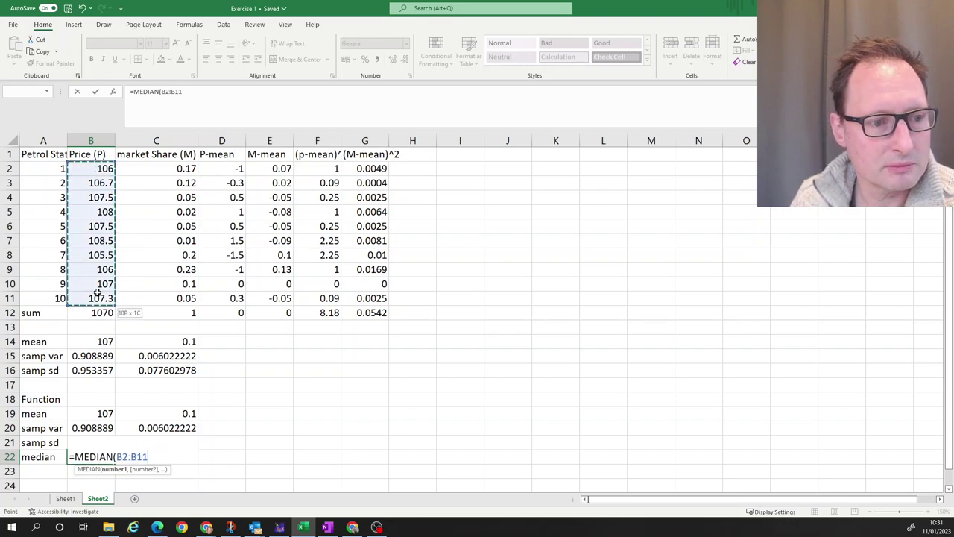
{"action": "type", "text": ")"}
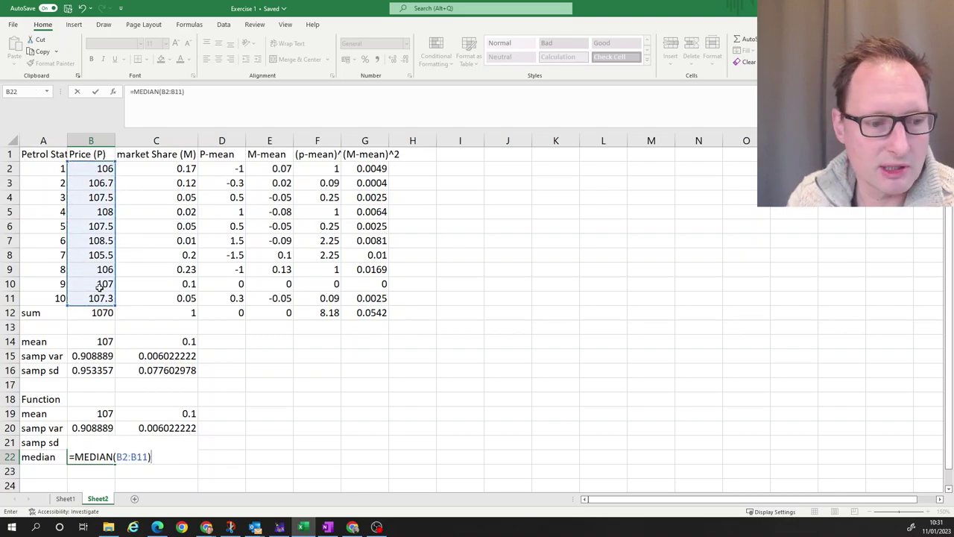
{"action": "key", "text": "Return"}
Fill the B22 median formula across to C22 for the market share
{"action": "left_click", "coordinate": [108, 457]}
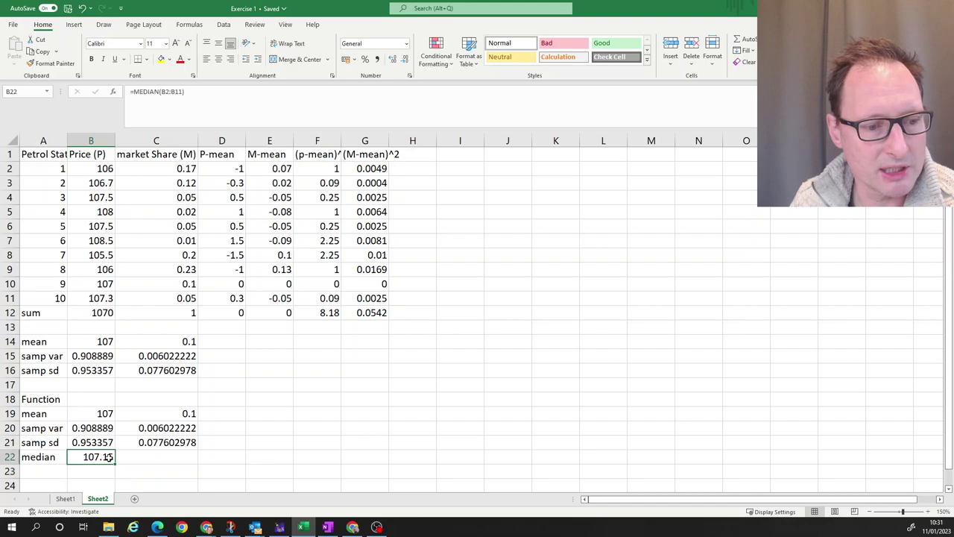
{"action": "left_click_drag", "start_coordinate": [116, 465], "coordinate": [168, 463]}
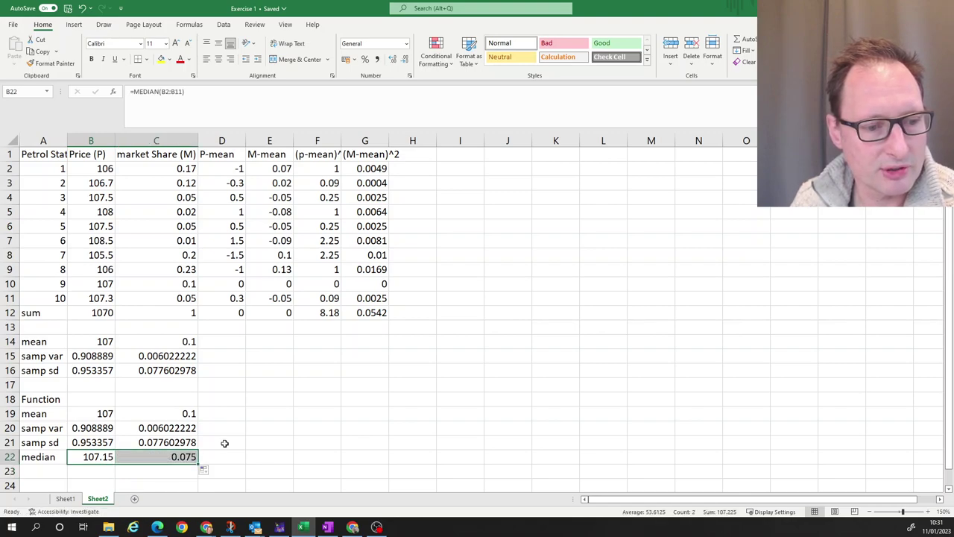
{"action": "left_click", "coordinate": [224, 442]}
Add the row labels "lower Q" in A23 and "upper Q" in A24
{"action": "left_click", "coordinate": [41, 467]}
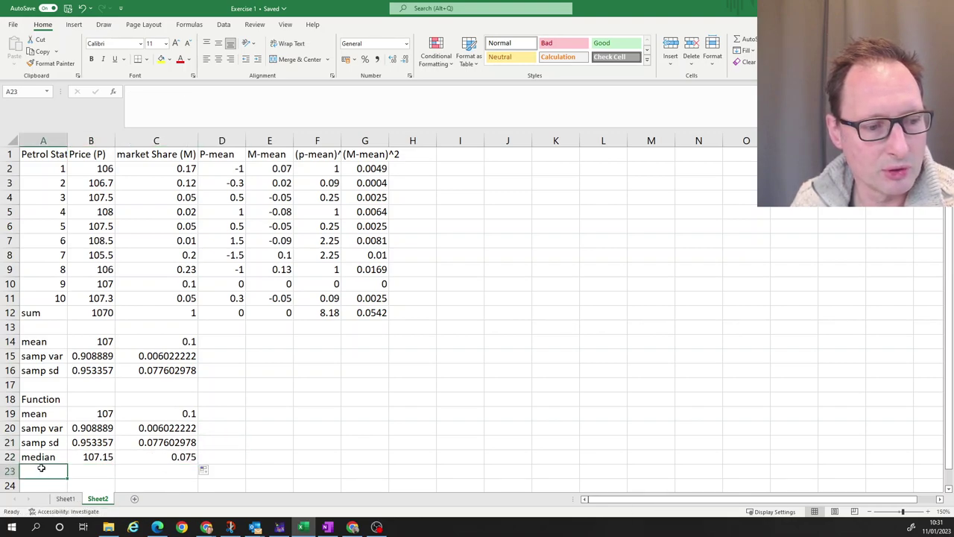
{"action": "type", "text": "lowe"}
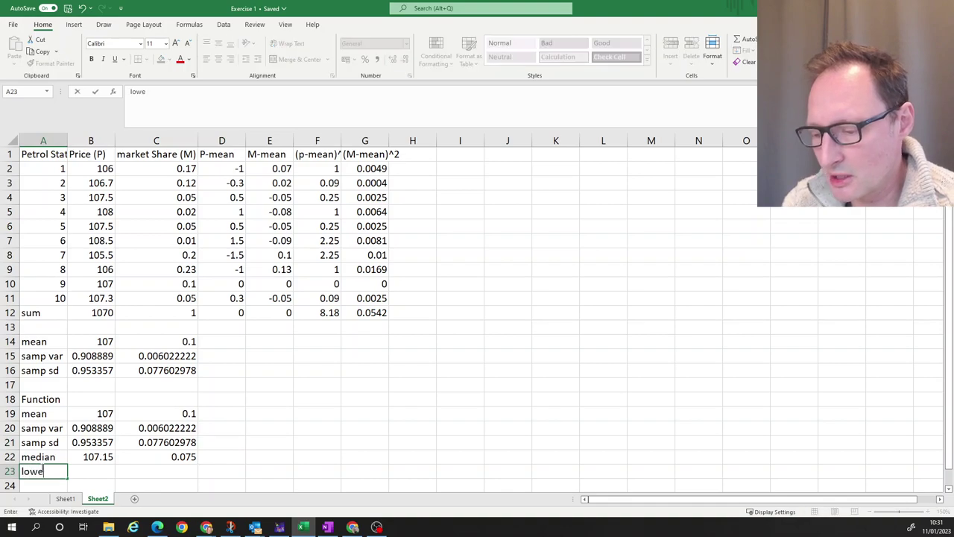
{"action": "type", "text": "r Q"}
{"action": "key", "text": "Return"}
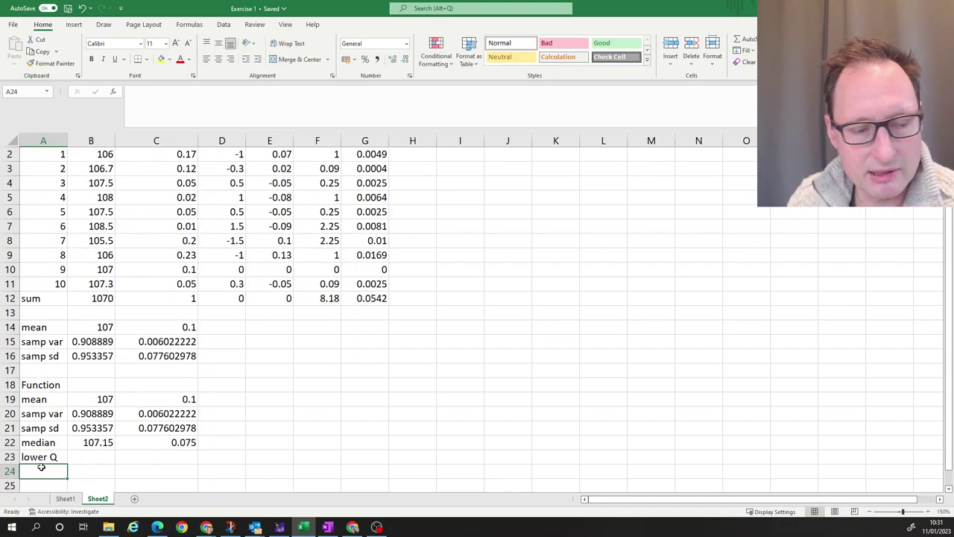
{"action": "type", "text": "upper Q"}
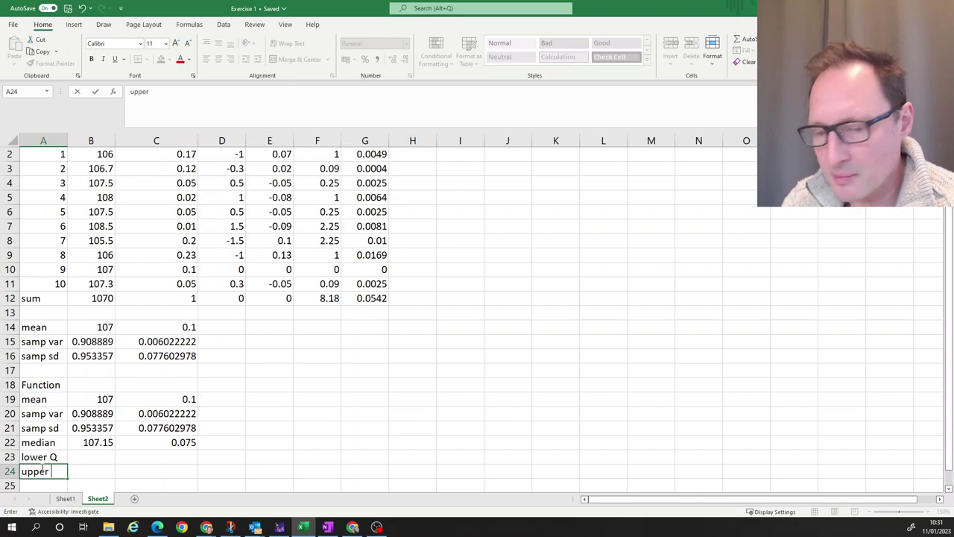
Calculate the price lower quartile in B23 as =PERCENTILE.INC(B2:B11,0.25) and fill it across to C23 for the market share
{"action": "left_click", "coordinate": [99, 455]}
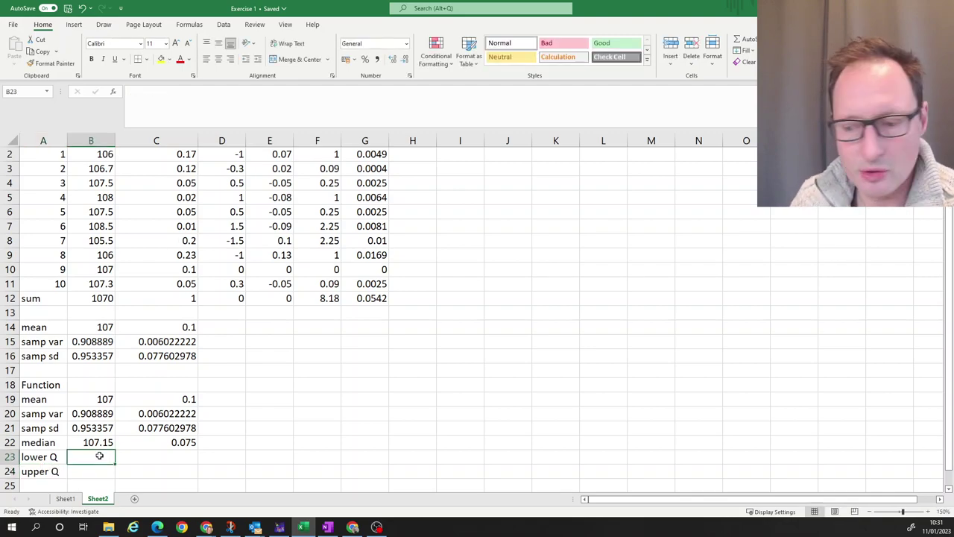
{"action": "type", "text": "=percent"}
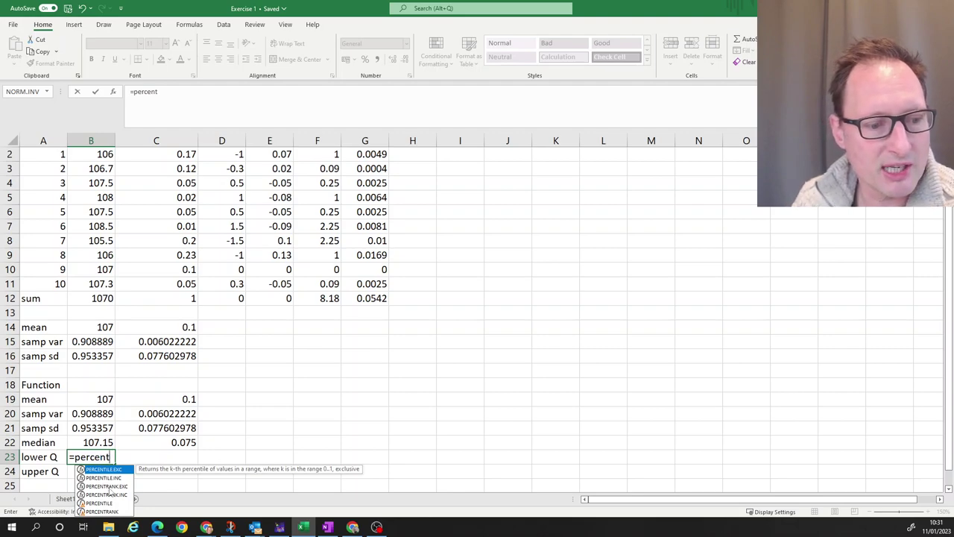
{"action": "left_click", "coordinate": [109, 478]}
{"action": "type", "text": "t"}
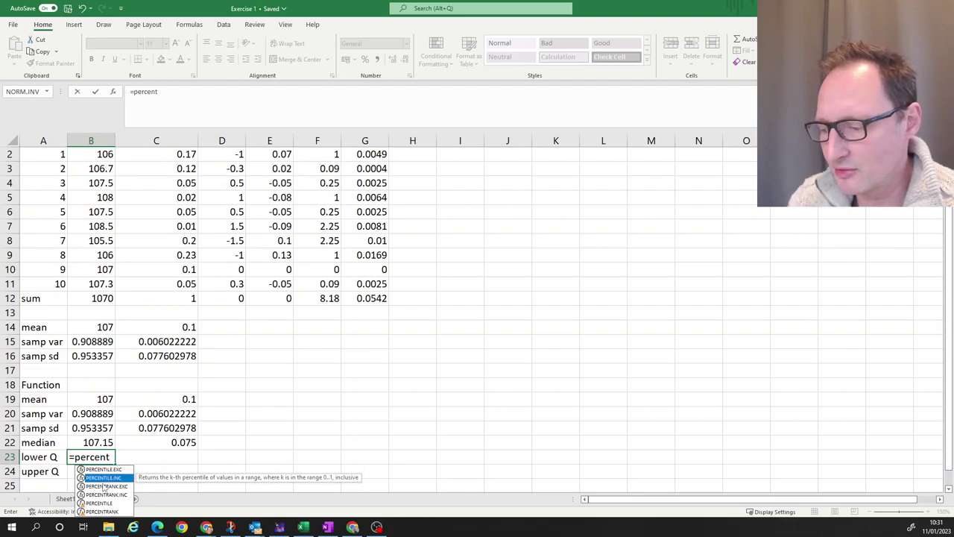
{"action": "type", "text": "("}
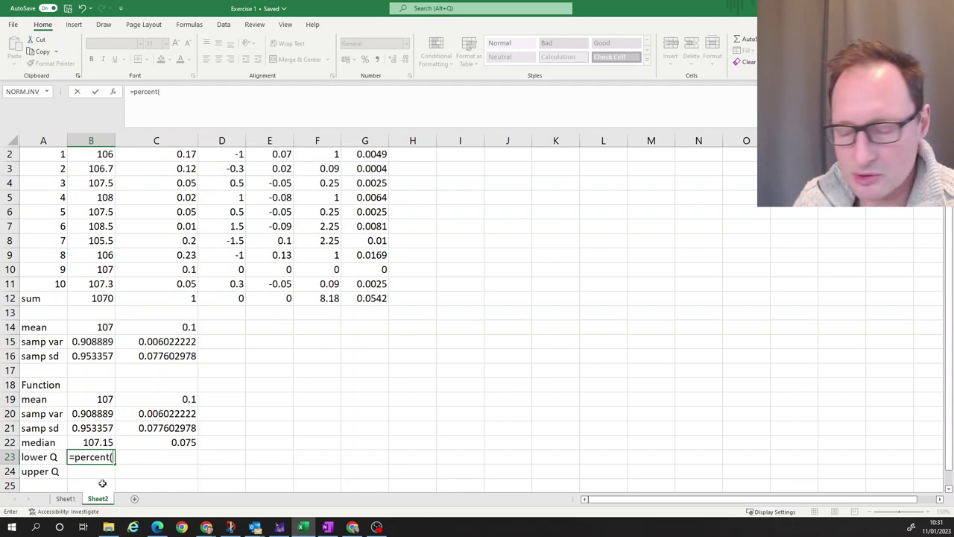
{"action": "key", "text": "BackSpace"}
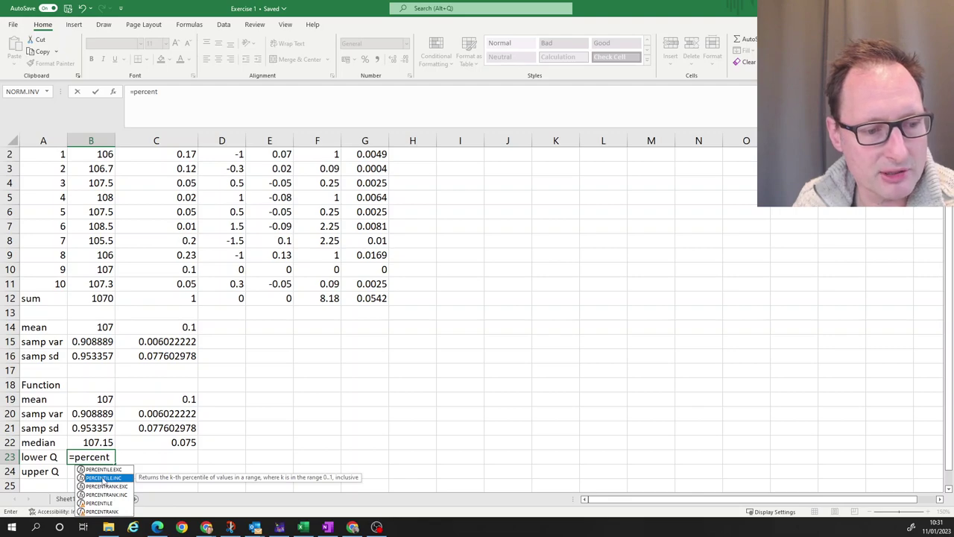
{"action": "double_click", "coordinate": [103, 478]}
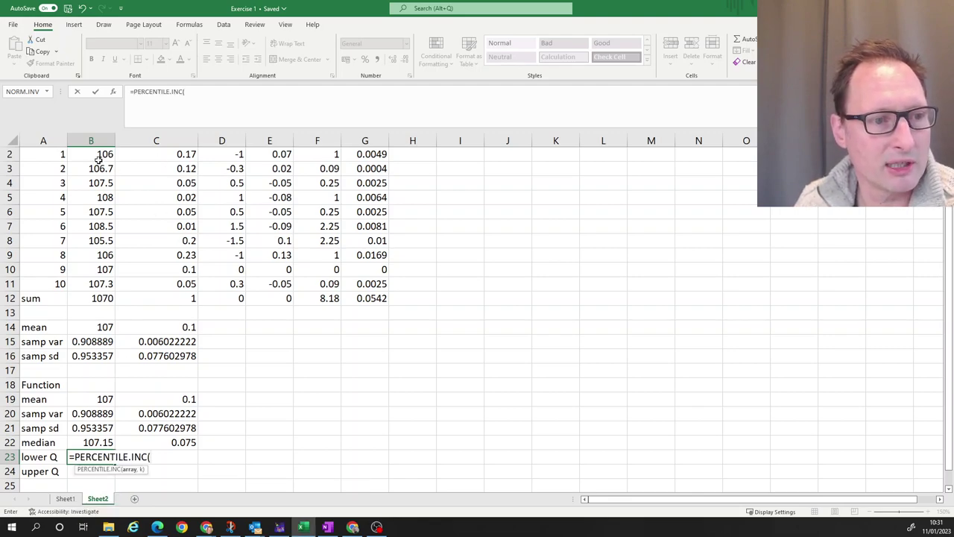
{"action": "left_click_drag", "start_coordinate": [99, 160], "coordinate": [89, 277]}
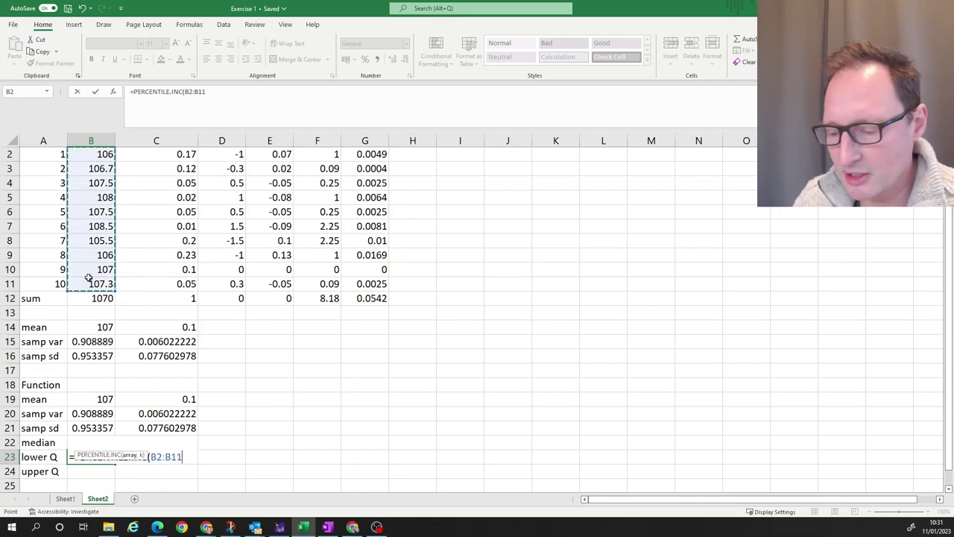
{"action": "type", "text": ")"}
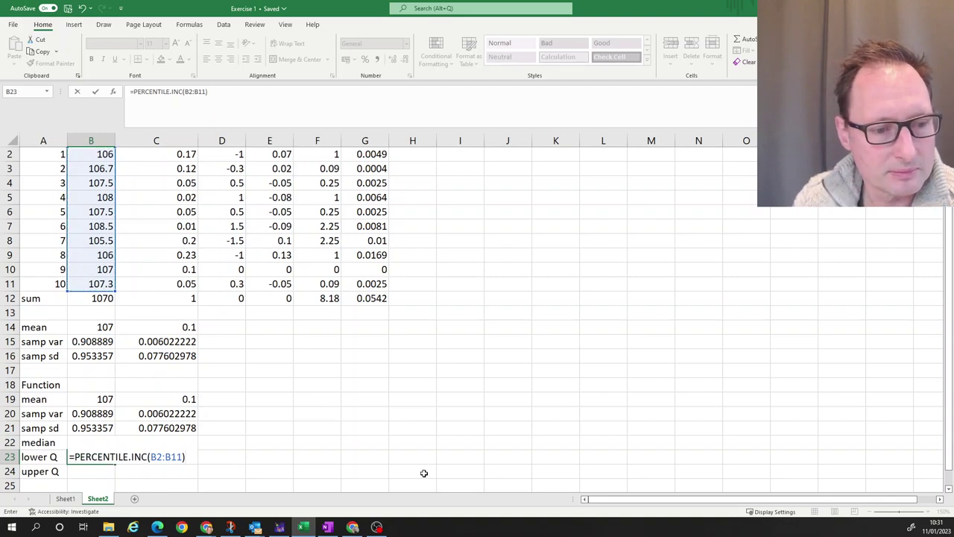
{"action": "key", "text": "BackSpace"}
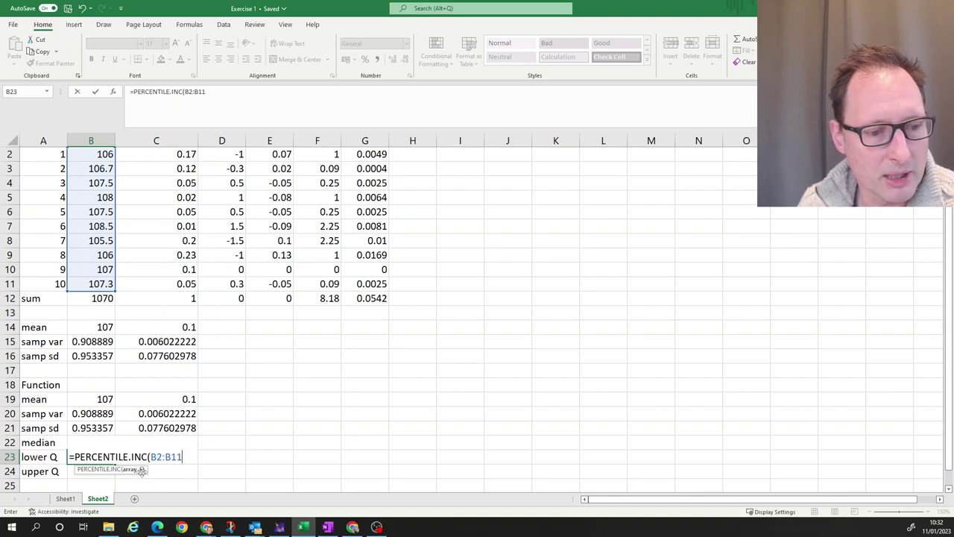
{"action": "type", "text": ","}
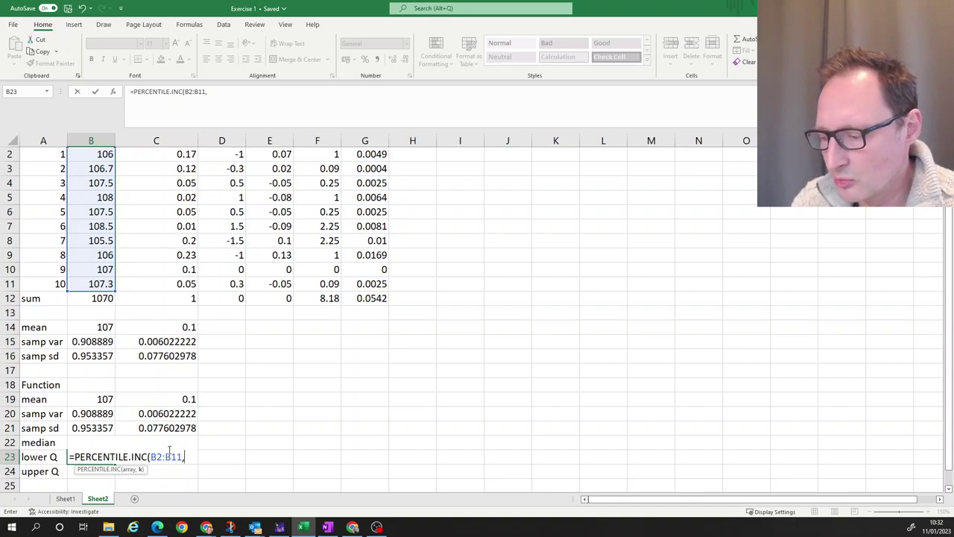
{"action": "type", "text": "0.25"}
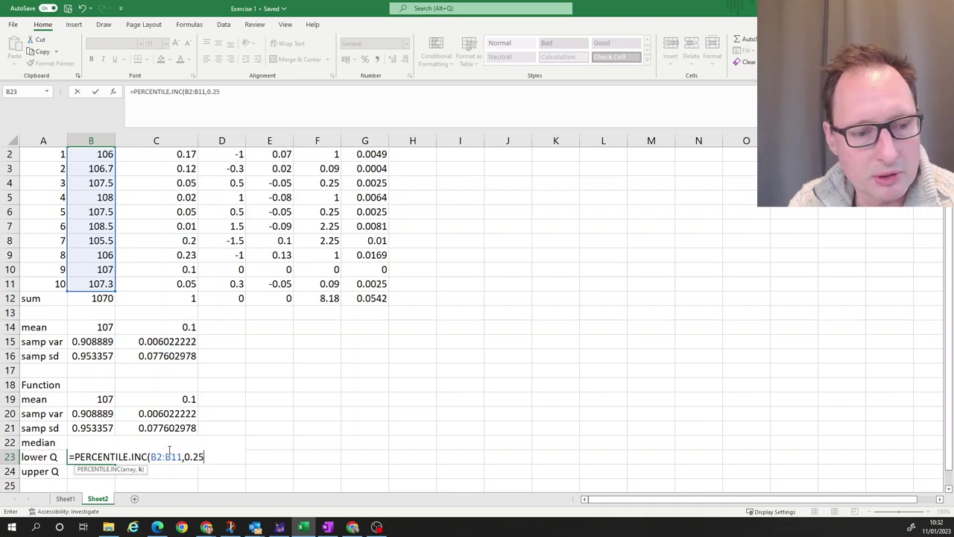
{"action": "type", "text": ")"}
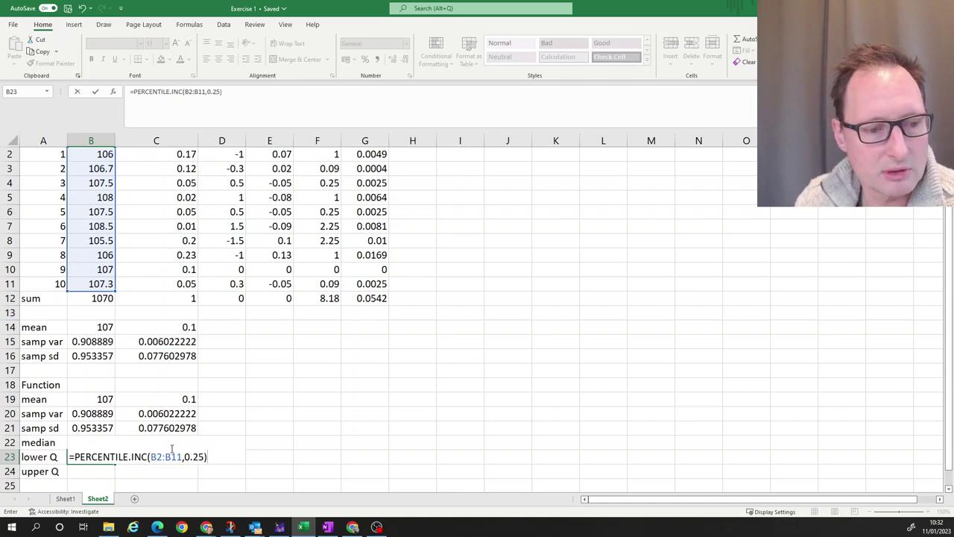
{"action": "key", "text": "Return"}
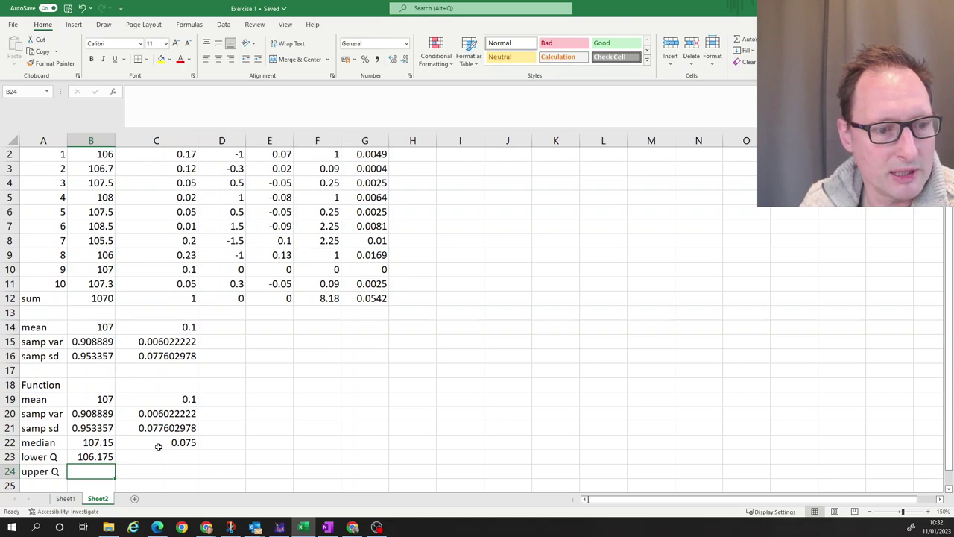
{"action": "left_click", "coordinate": [104, 457]}
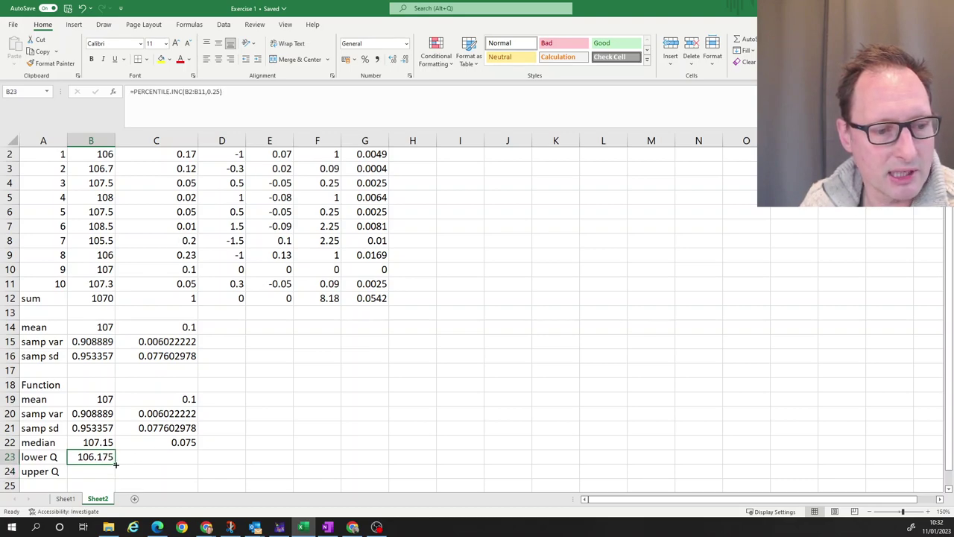
{"action": "left_click_drag", "start_coordinate": [115, 464], "coordinate": [198, 465]}
Copy the B23 formula text into B24 and change its percentile to 0.75, giving =PERCENTILE.INC(B2:B11,0.75) for the upper quartile
{"action": "left_click", "coordinate": [92, 458]}
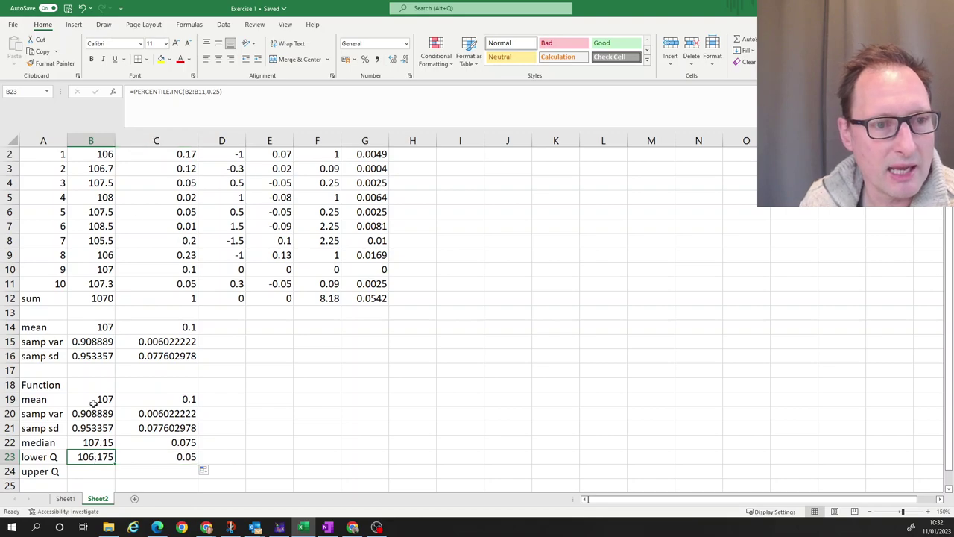
{"action": "left_click_drag", "start_coordinate": [238, 91], "coordinate": [129, 92]}
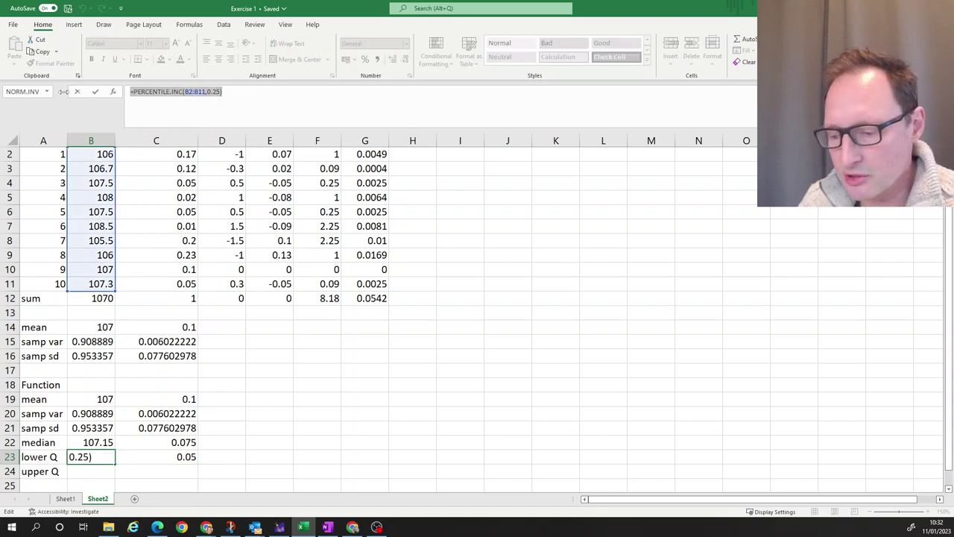
{"action": "key", "text": "ctrl+c"}
{"action": "left_click", "coordinate": [96, 92]}
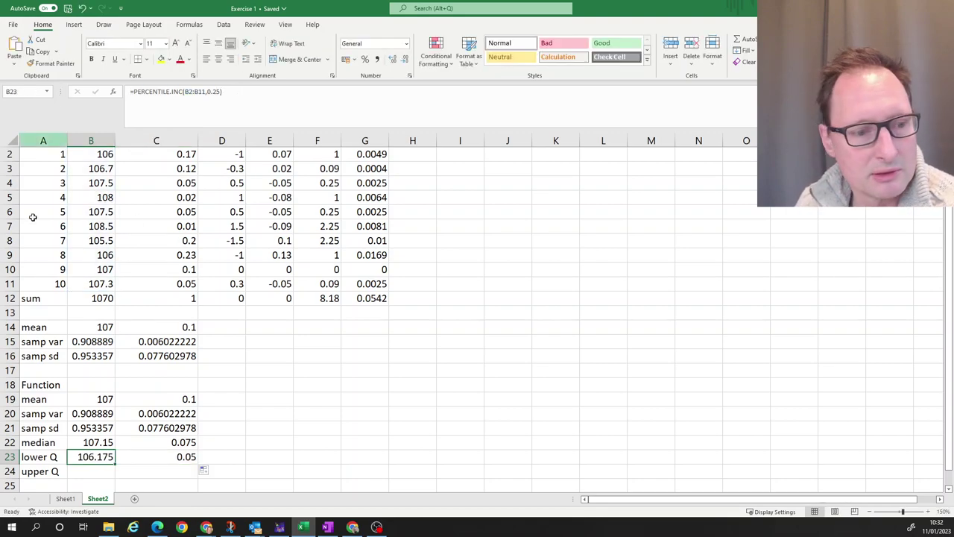
{"action": "left_click", "coordinate": [88, 470]}
{"action": "left_click", "coordinate": [154, 107]}
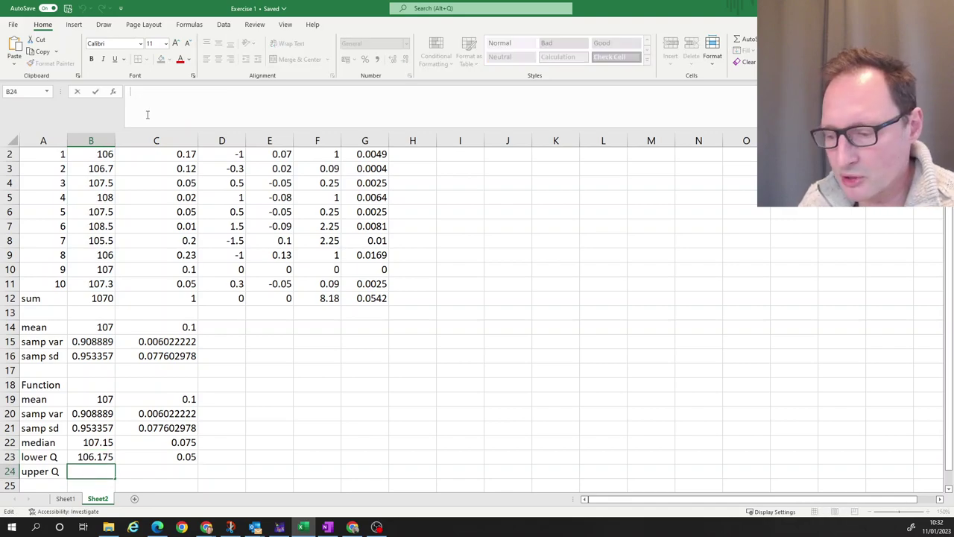
{"action": "key", "text": "ctrl+v"}
{"action": "left_click_drag", "start_coordinate": [213, 92], "coordinate": [217, 91]}
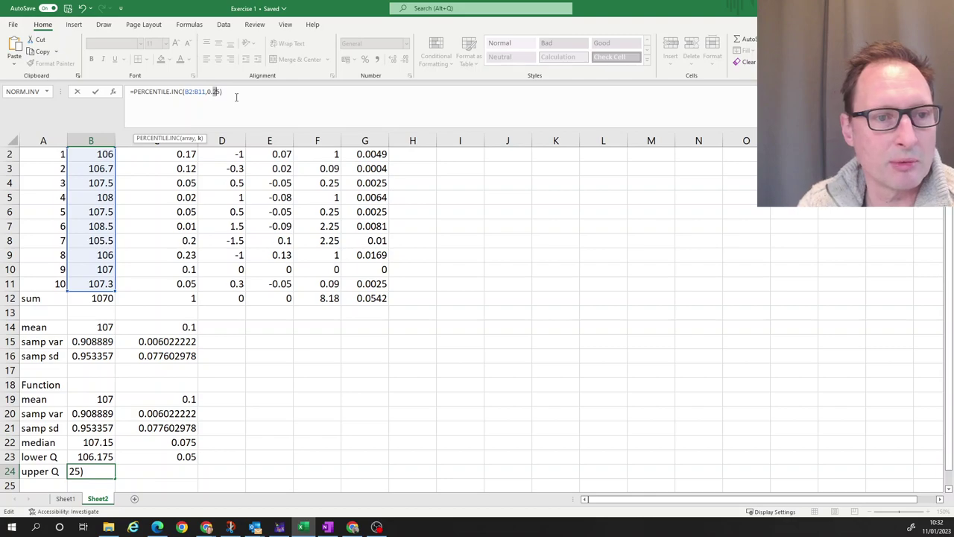
{"action": "type", "text": "7"}
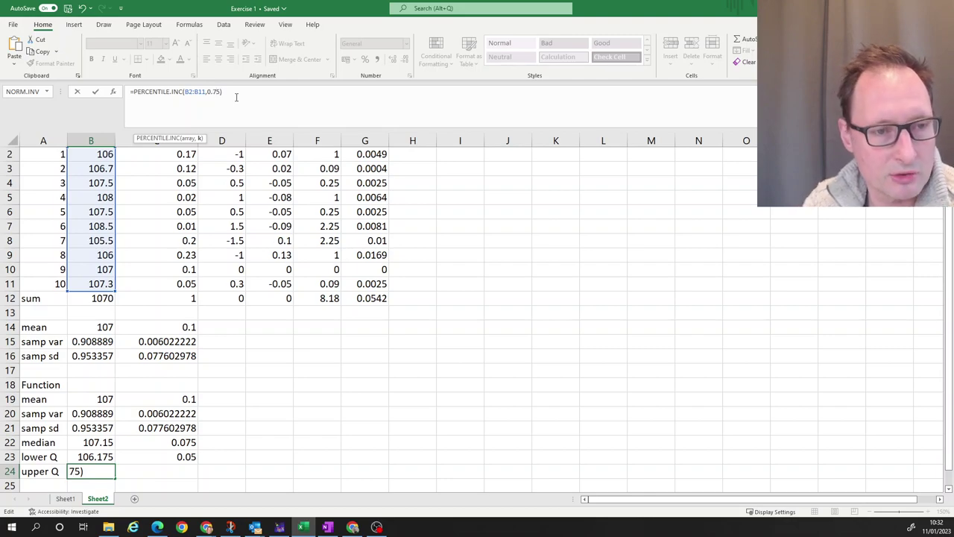
{"action": "key", "text": "Return"}
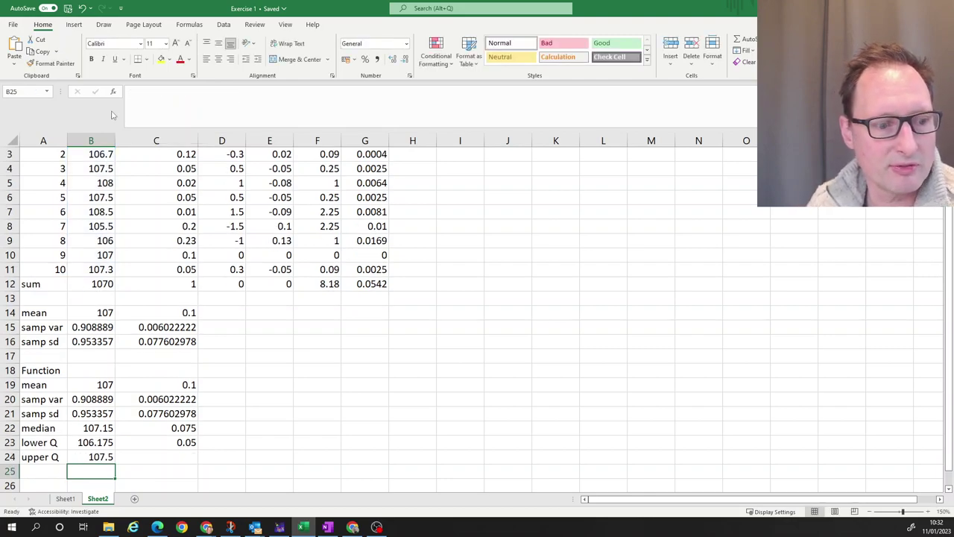
Fill the B24 upper quartile formula across to C24 for the market share and check the range it references
{"action": "left_click", "coordinate": [108, 461]}
{"action": "left_click_drag", "start_coordinate": [116, 464], "coordinate": [175, 463]}
{"action": "double_click", "coordinate": [165, 458]}
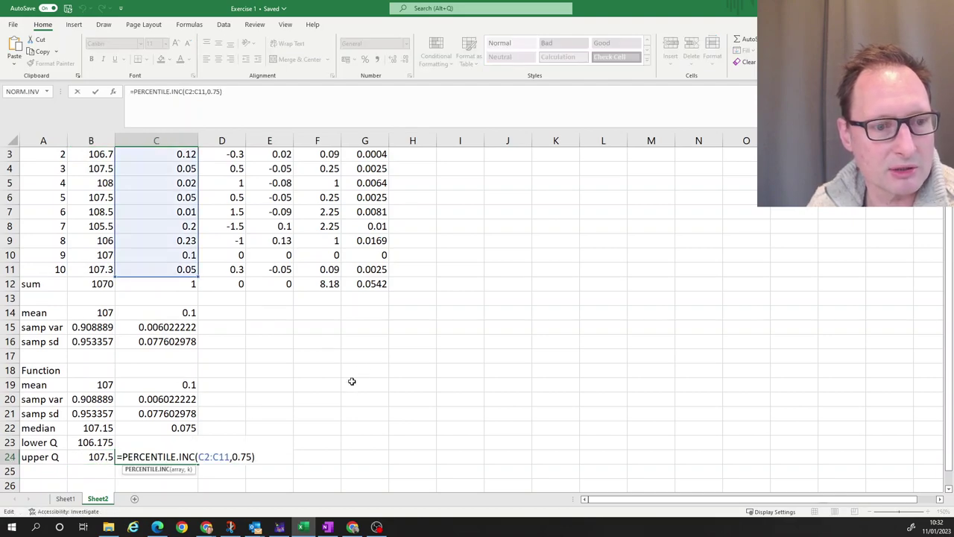
{"action": "scroll", "coordinate": [351, 380], "scroll_direction": "up", "scroll_amount": 1}
{"action": "scroll", "coordinate": [345, 387], "scroll_direction": "down", "scroll_amount": 1}
{"action": "left_click", "coordinate": [342, 403]}
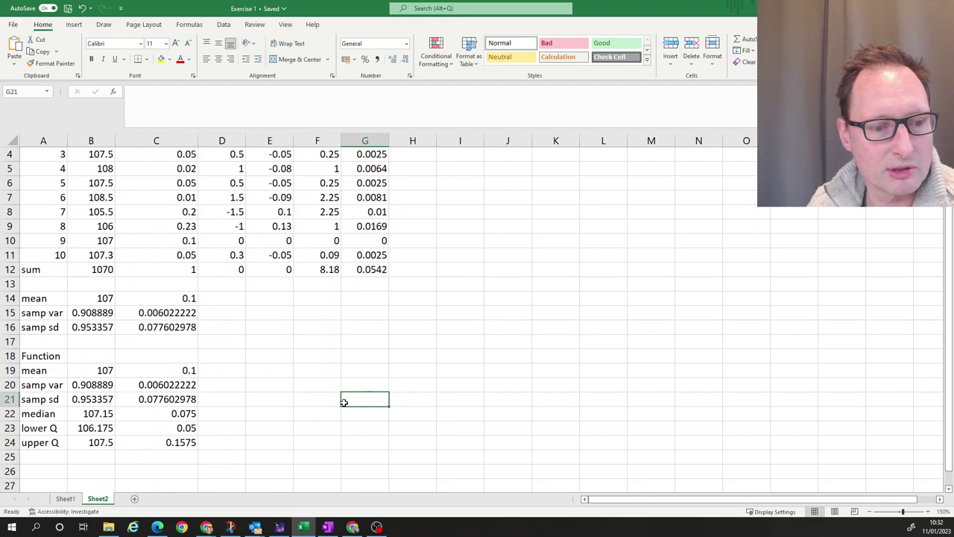
{"action": "left_click", "coordinate": [240, 412]}
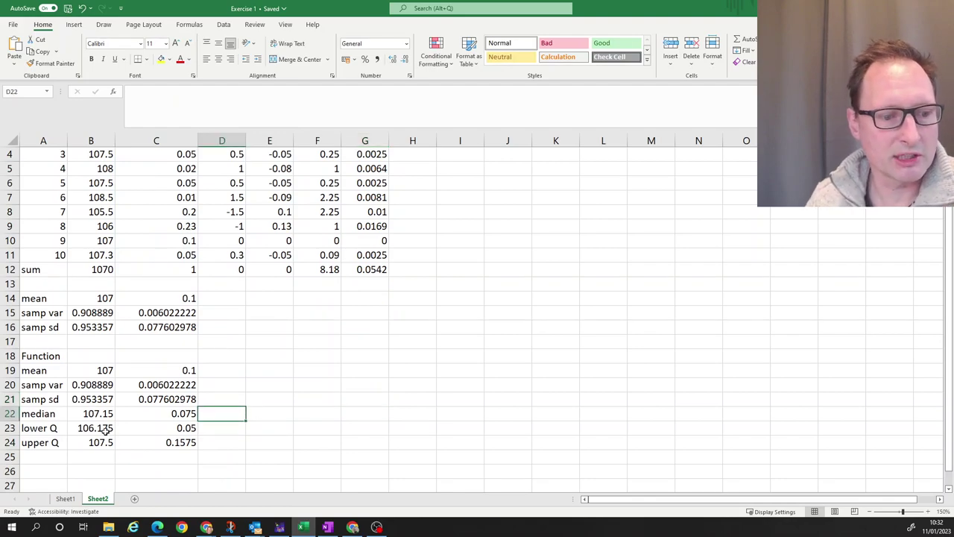
{"action": "left_click", "coordinate": [104, 440]}
Copy the petrol station, price and market share table A1:C11 to a new block starting at J1
{"action": "scroll", "coordinate": [98, 406], "scroll_direction": "up", "scroll_amount": 1}
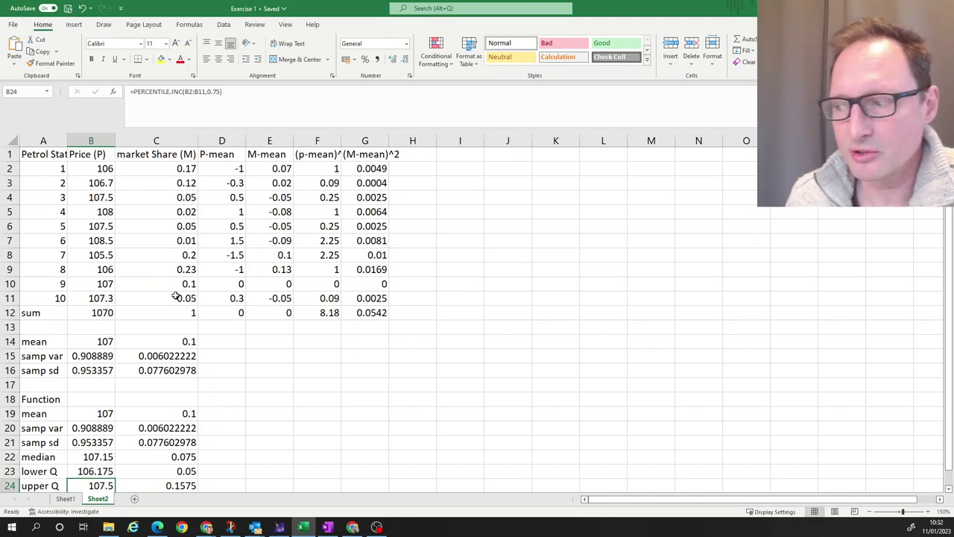
{"action": "left_click", "coordinate": [111, 255]}
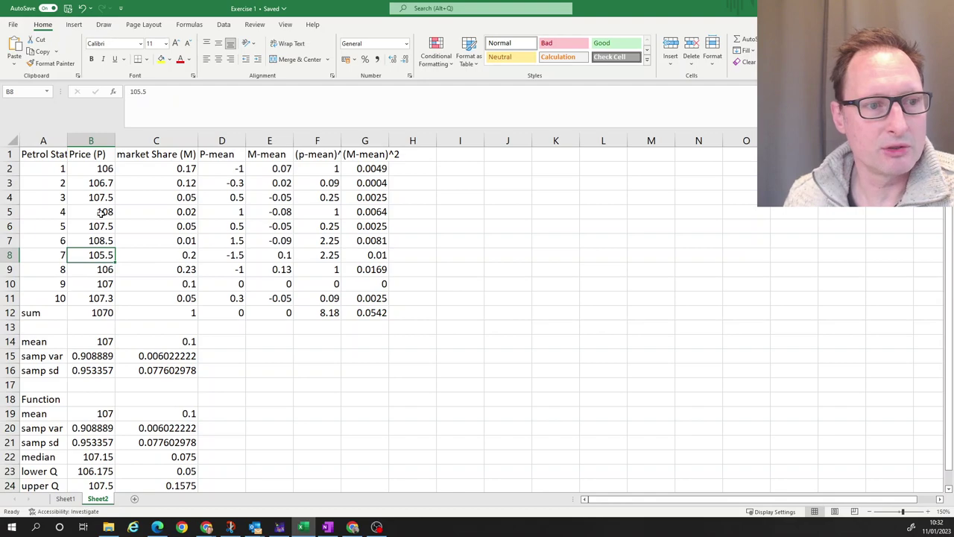
{"action": "left_click", "coordinate": [38, 154]}
{"action": "left_click_drag", "start_coordinate": [37, 154], "coordinate": [153, 299]}
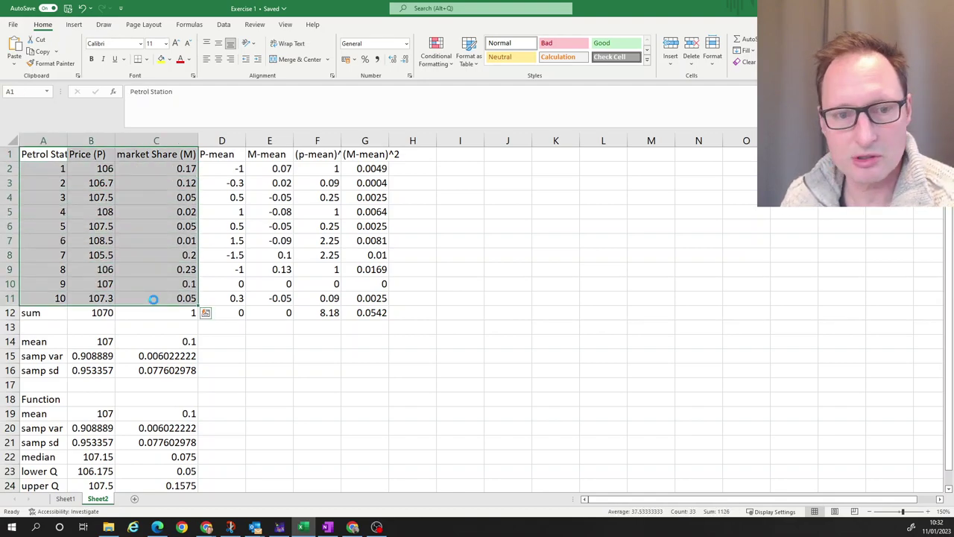
{"action": "key", "text": "ctrl+c"}
{"action": "left_click", "coordinate": [502, 153]}
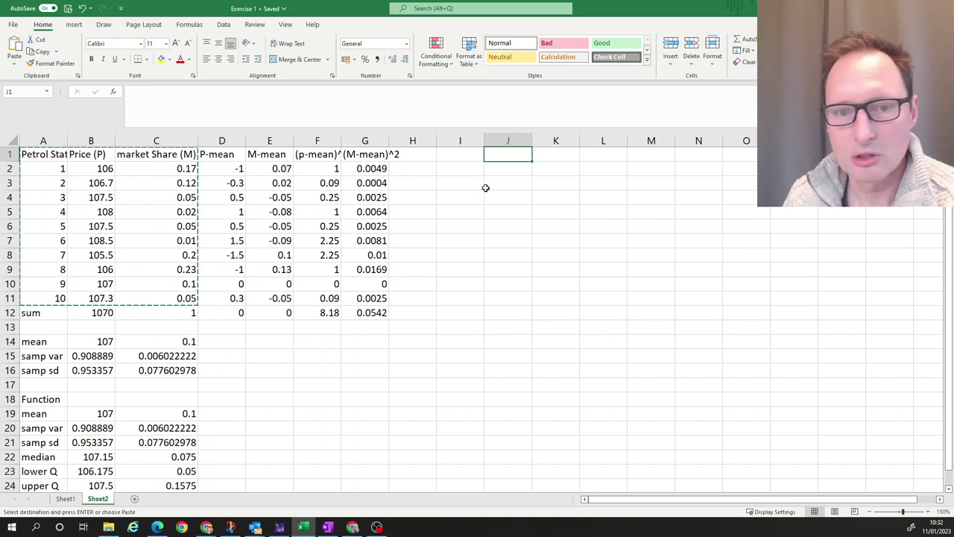
{"action": "key", "text": "ctrl+v"}
{"action": "left_click", "coordinate": [696, 254]}
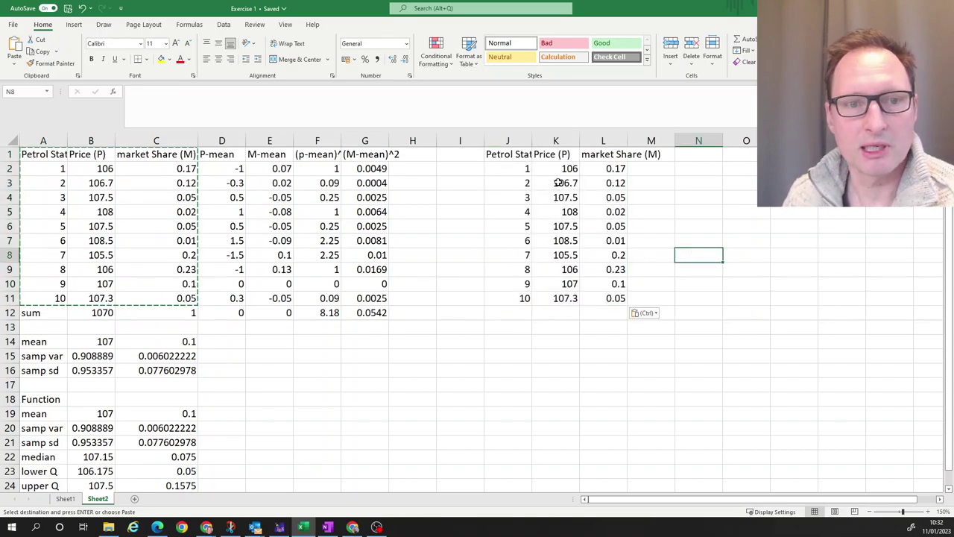
Replace the copied table's first header in J1 with "sorted"
{"action": "left_click", "coordinate": [504, 153]}
{"action": "type", "text": "s"}
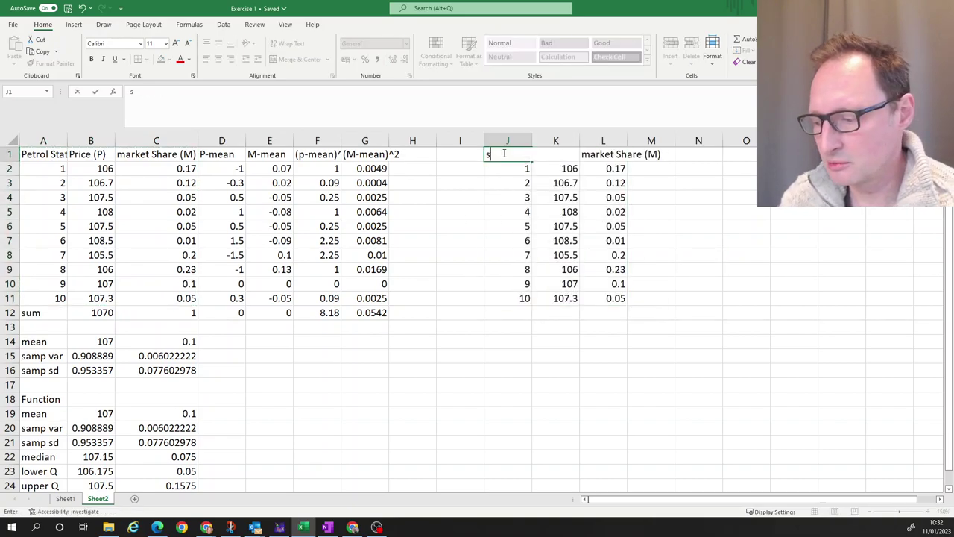
{"action": "type", "text": "orted"}
{"action": "key", "text": "Return"}
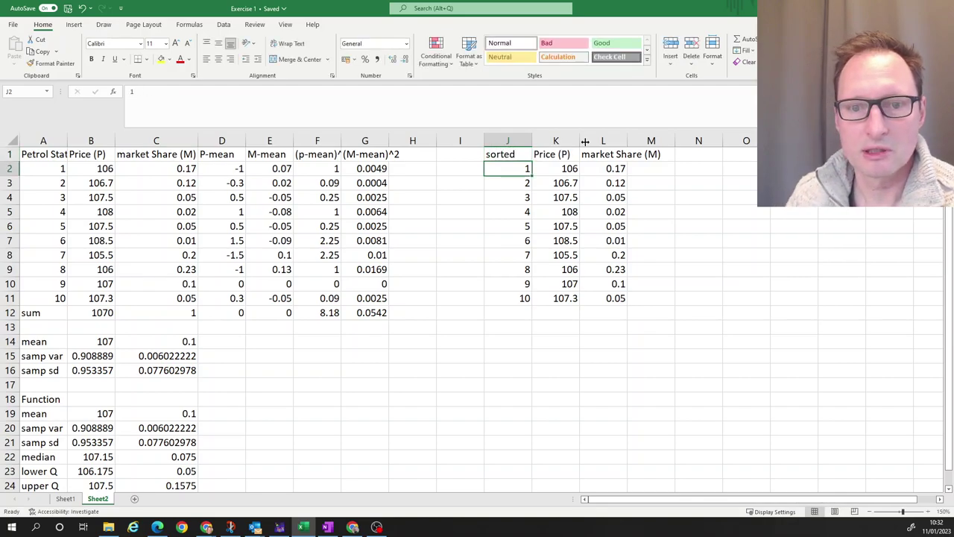
Sort the copied prices in K2:K11 from smallest to largest, continuing with the current selection only
{"action": "left_click", "coordinate": [555, 172]}
{"action": "left_click_drag", "start_coordinate": [556, 174], "coordinate": [562, 299]}
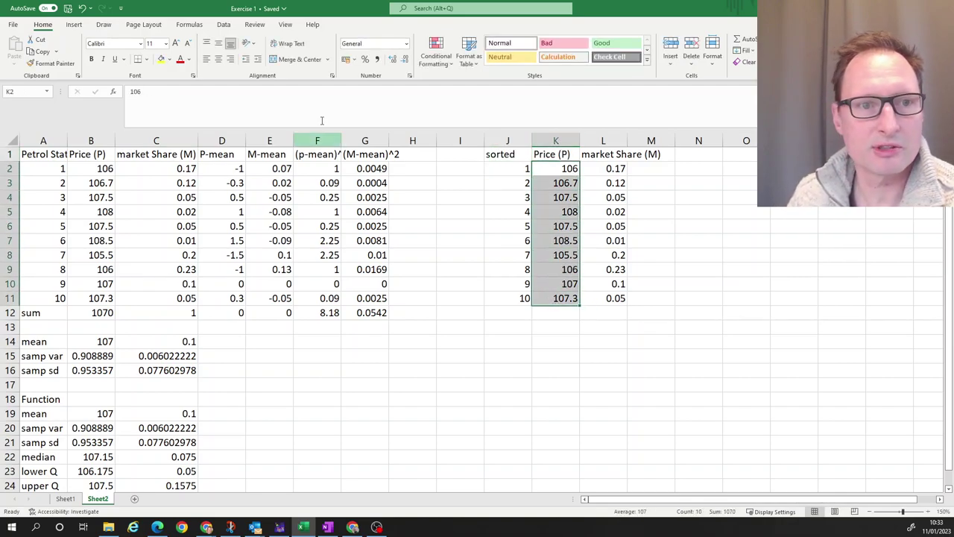
{"action": "left_click", "coordinate": [224, 25]}
{"action": "left_click", "coordinate": [463, 54]}
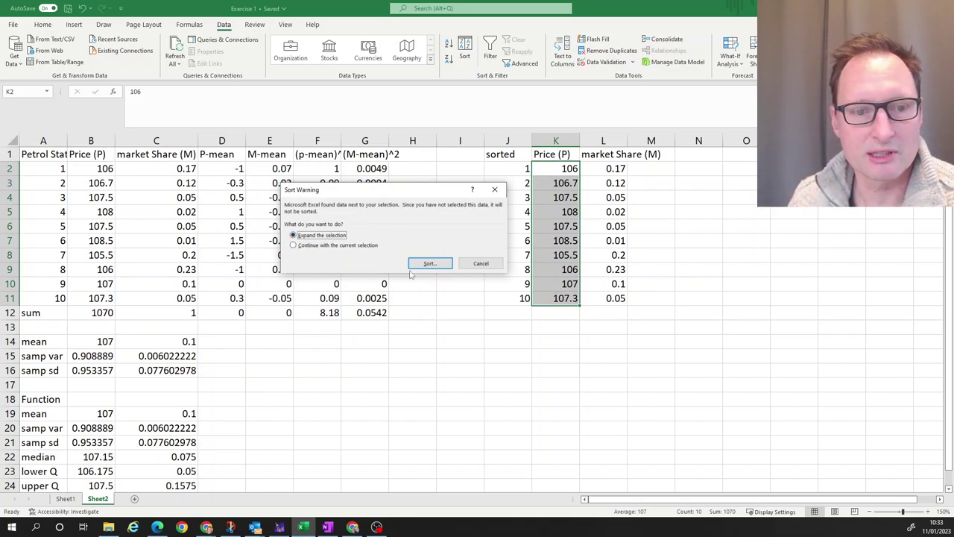
{"action": "left_click", "coordinate": [293, 246]}
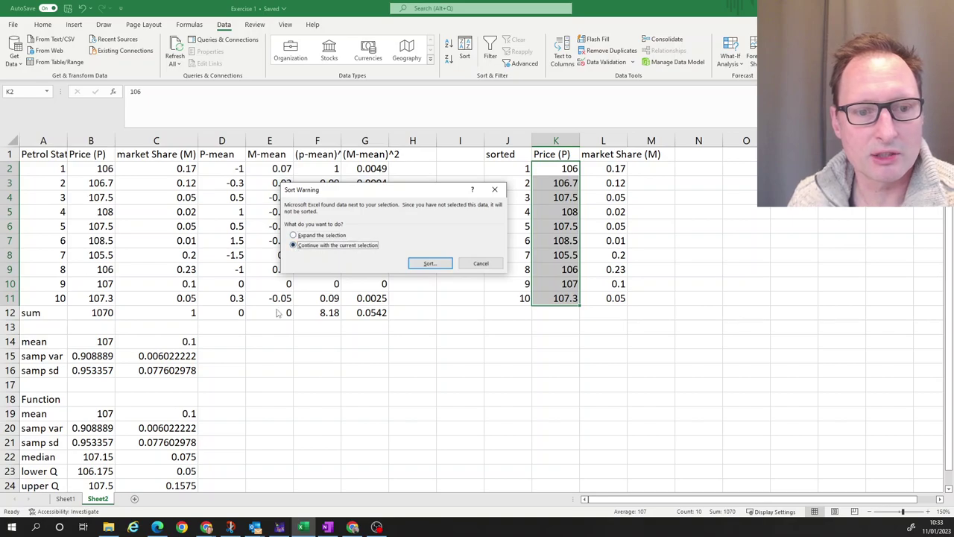
{"action": "left_click", "coordinate": [431, 265]}
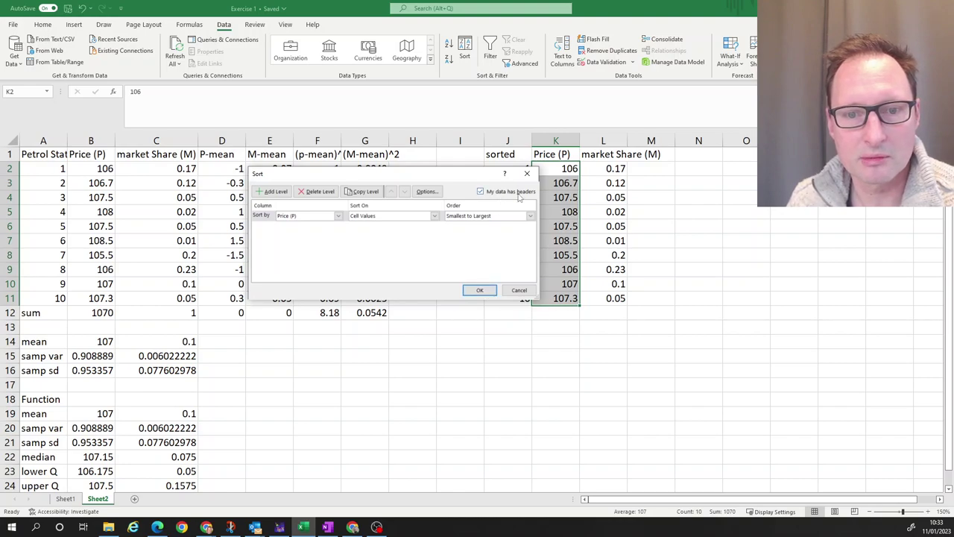
{"action": "left_click", "coordinate": [489, 290]}
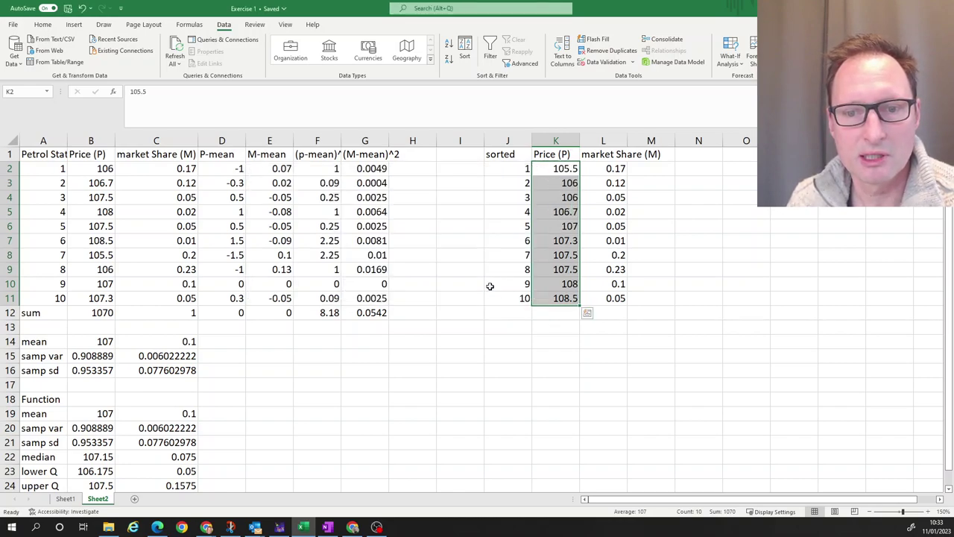
Sort the copied market shares in L2:L11 from smallest to largest, continuing with the current selection and treating the data as having no headers
{"action": "left_click", "coordinate": [625, 227]}
{"action": "left_click_drag", "start_coordinate": [604, 169], "coordinate": [601, 298]}
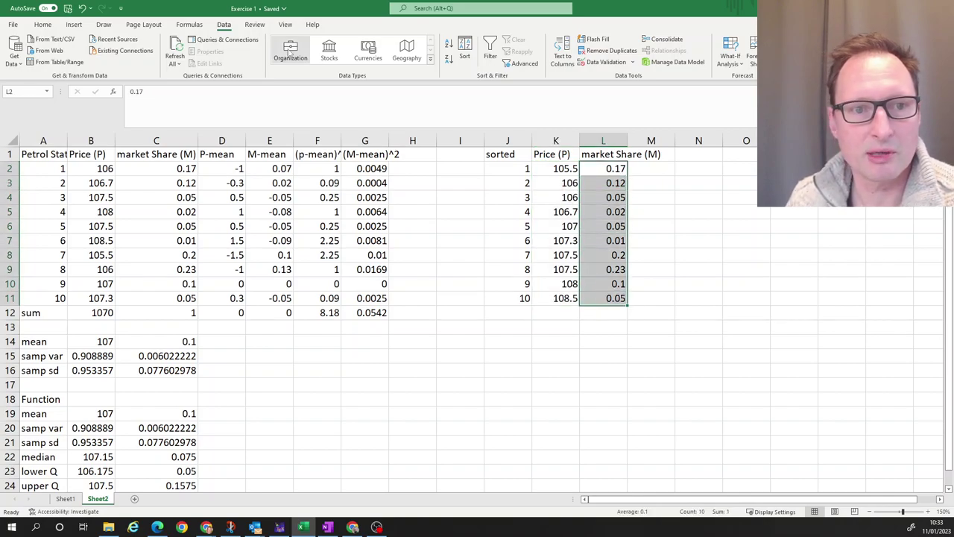
{"action": "left_click", "coordinate": [464, 48]}
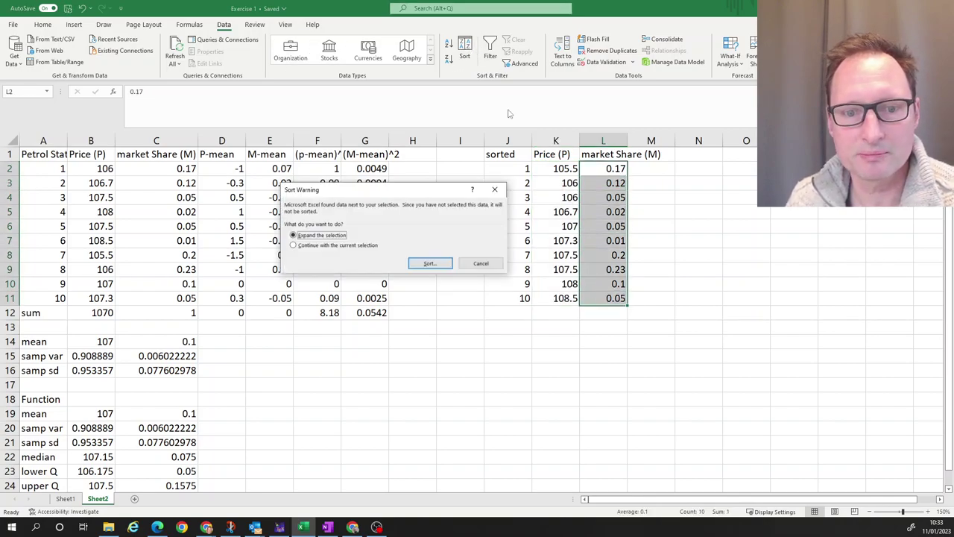
{"action": "left_click", "coordinate": [345, 246]}
{"action": "left_click", "coordinate": [426, 263]}
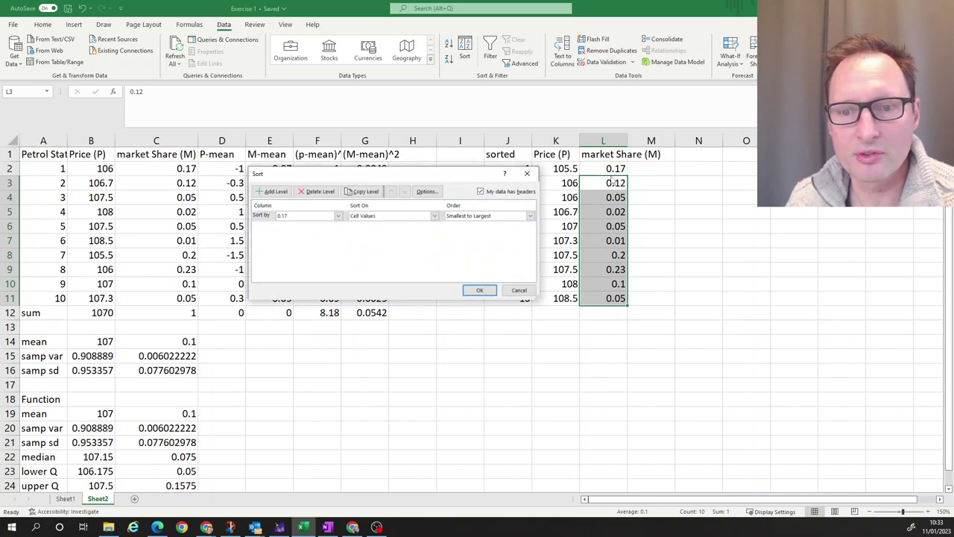
{"action": "left_click", "coordinate": [480, 192]}
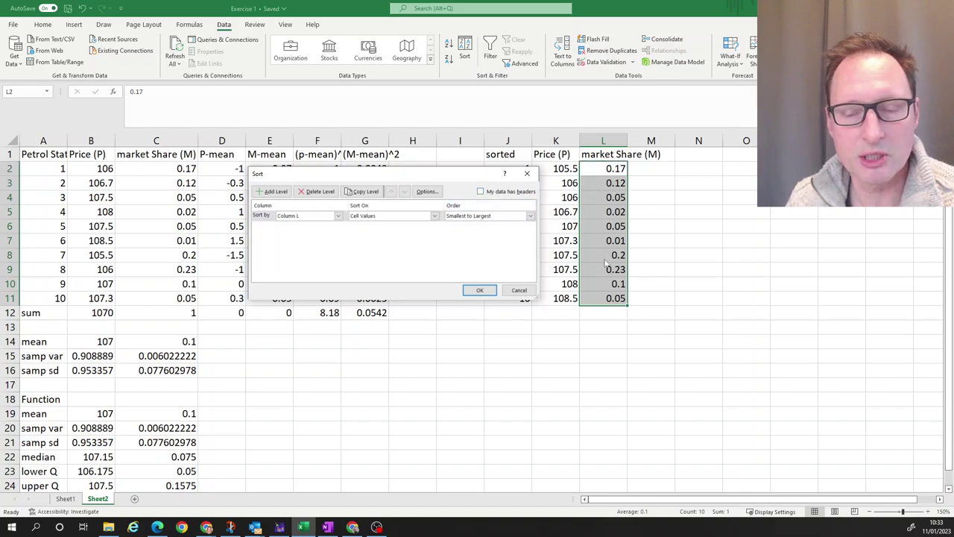
{"action": "left_click", "coordinate": [481, 290]}
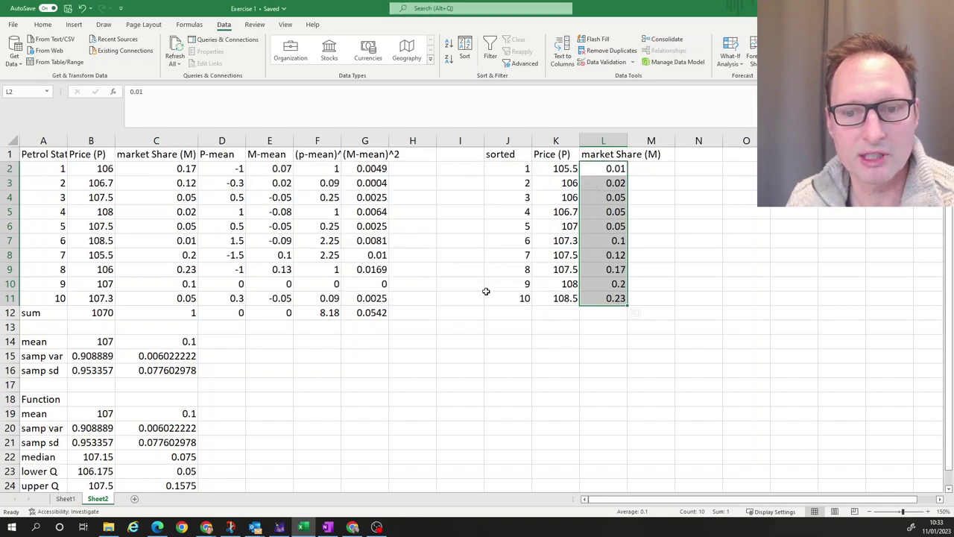
Compare the sorted market shares in L2:L11 with the handwritten ordered list in OneNote and return to the Excel sheet
{"action": "left_click", "coordinate": [708, 245]}
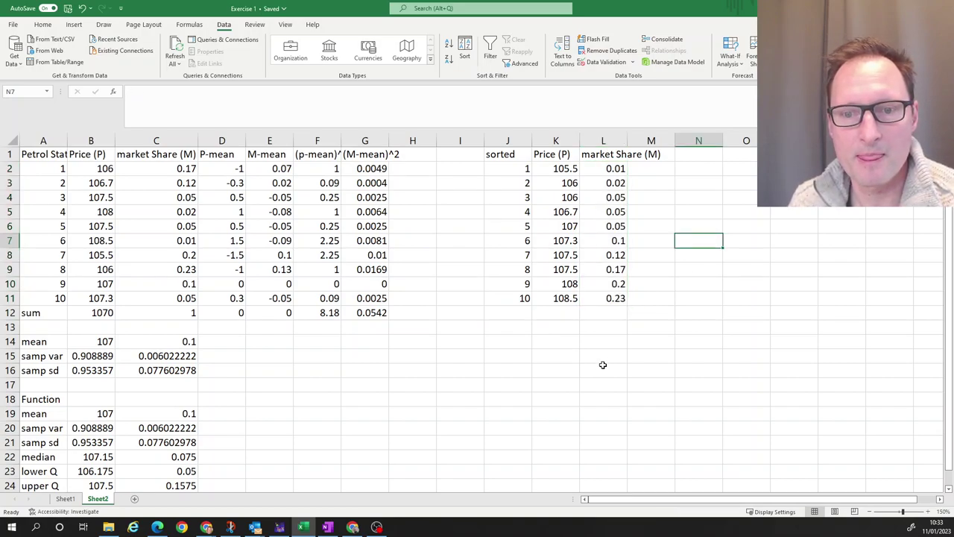
{"action": "left_click", "coordinate": [659, 285]}
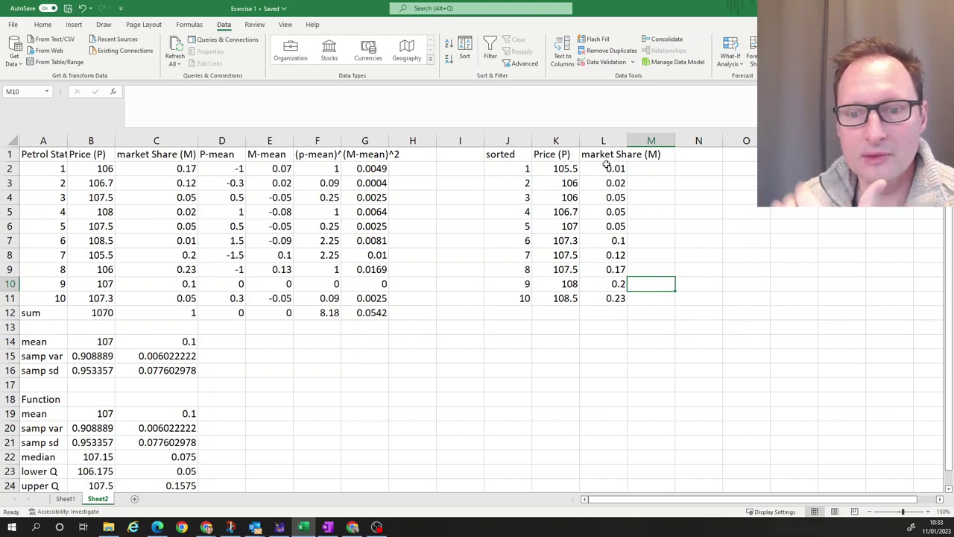
{"action": "left_click_drag", "start_coordinate": [604, 177], "coordinate": [603, 298]}
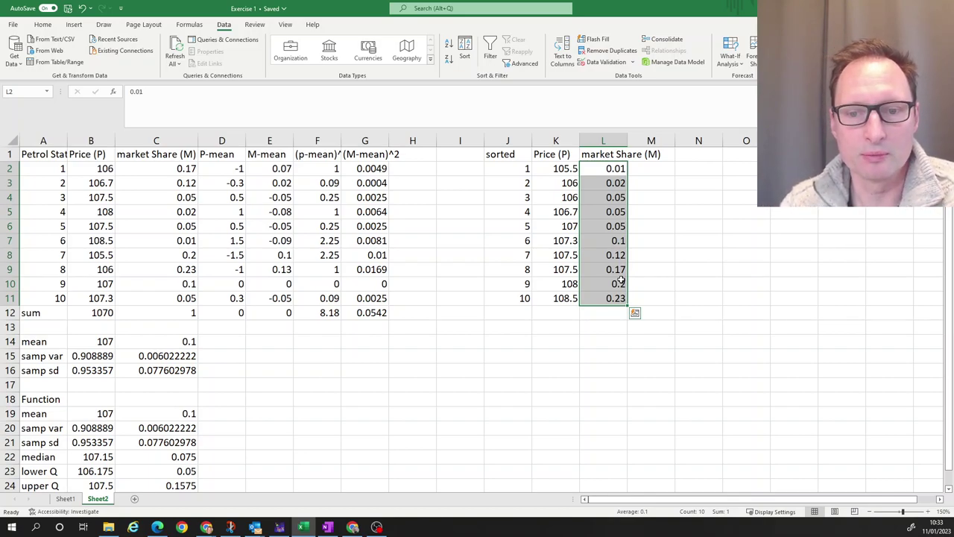
{"action": "left_click", "coordinate": [652, 310]}
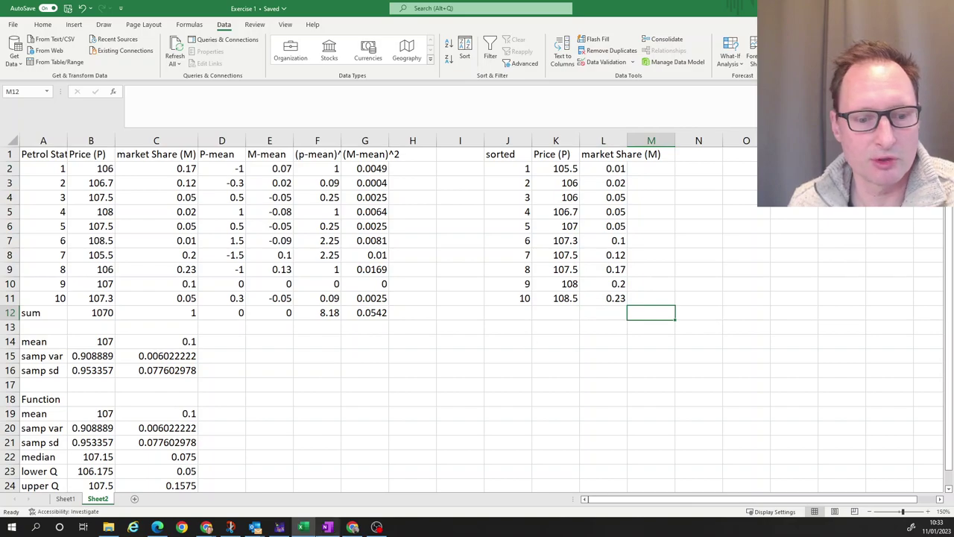
{"action": "left_click", "coordinate": [328, 527]}
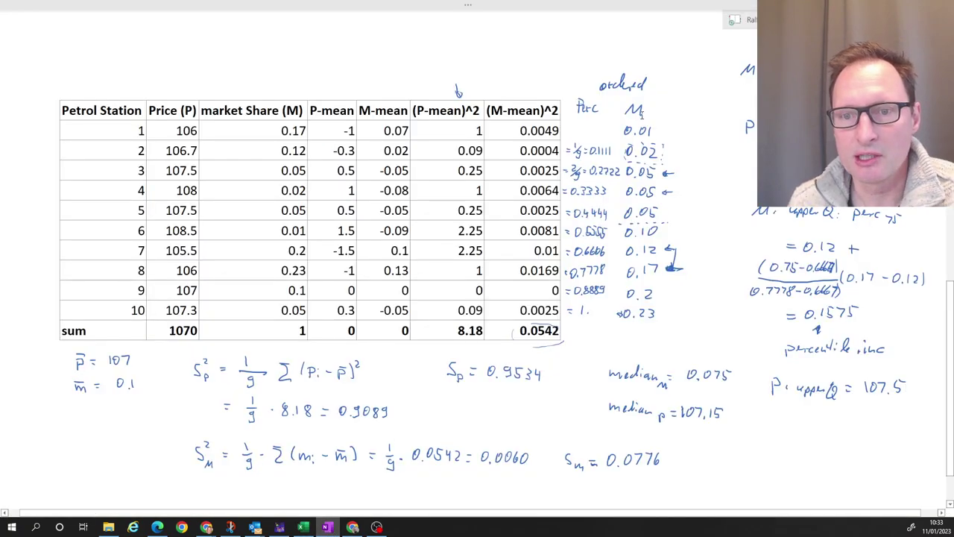
{"action": "left_click", "coordinate": [304, 527]}
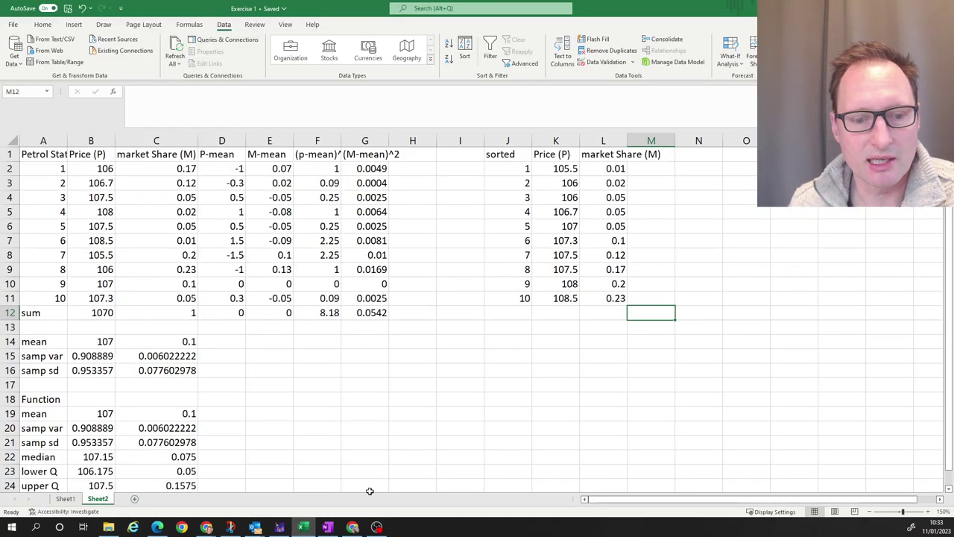
{"action": "left_click_drag", "start_coordinate": [613, 169], "coordinate": [616, 302]}
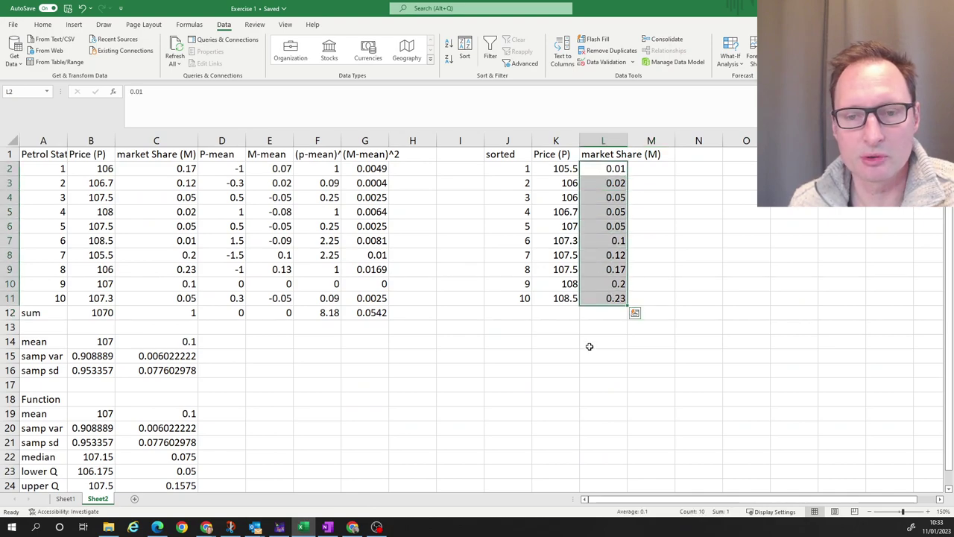